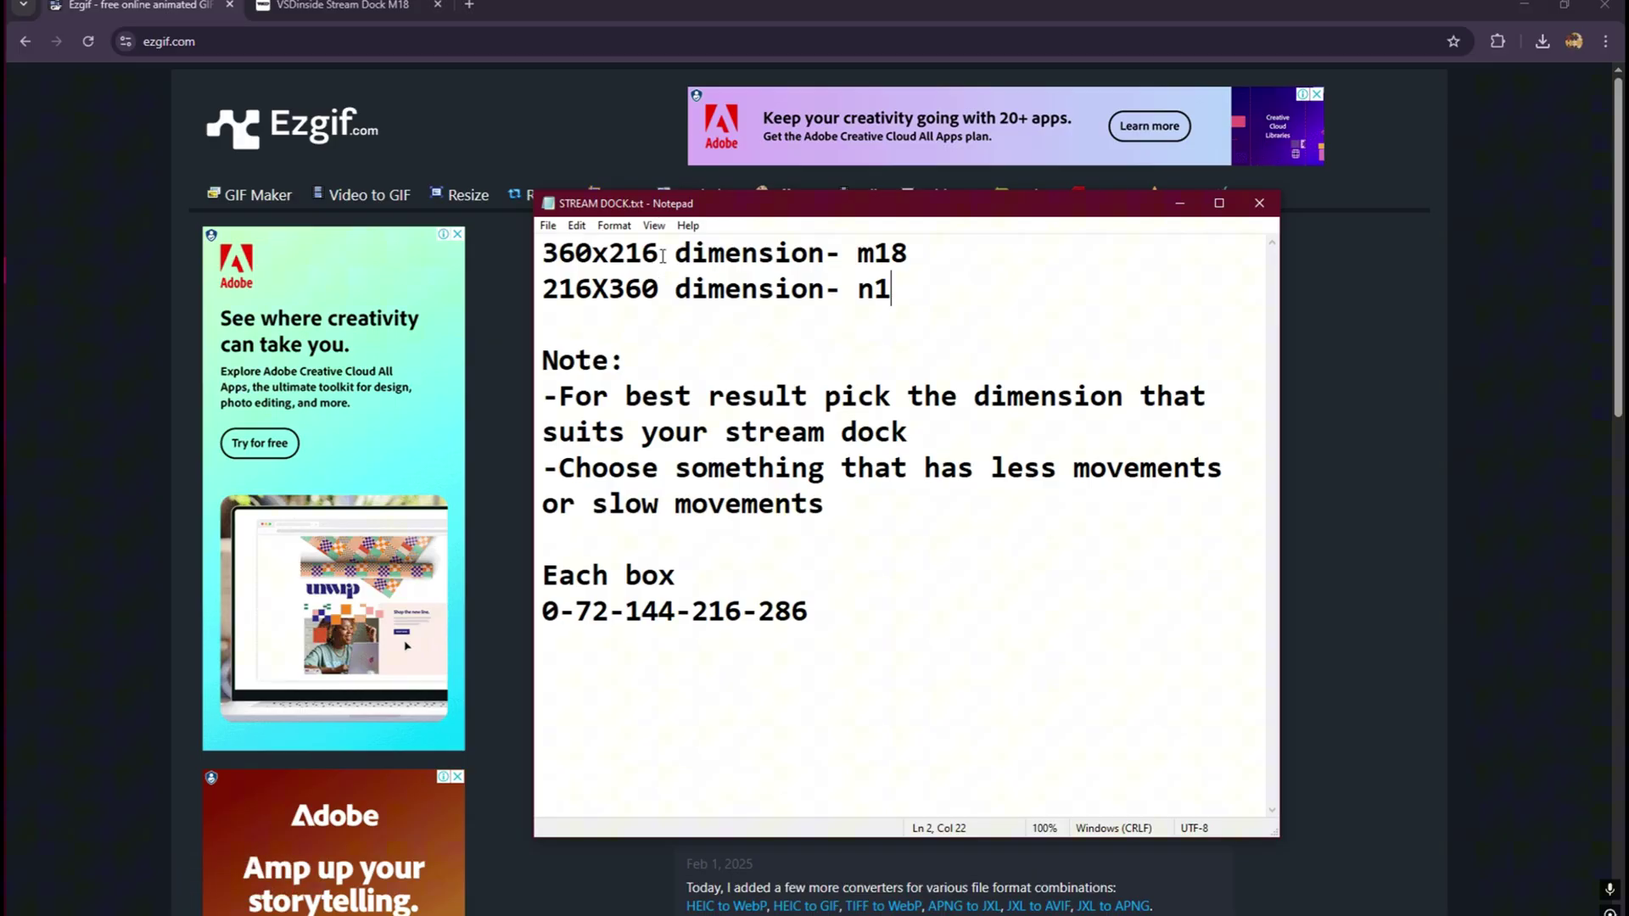
Note the N1 model name, then go to the M18 product page and dismiss the welcome popup
{"action": "left_click_drag", "start_coordinate": [877, 248], "coordinate": [915, 286]}
{"action": "left_click", "coordinate": [323, 9]}
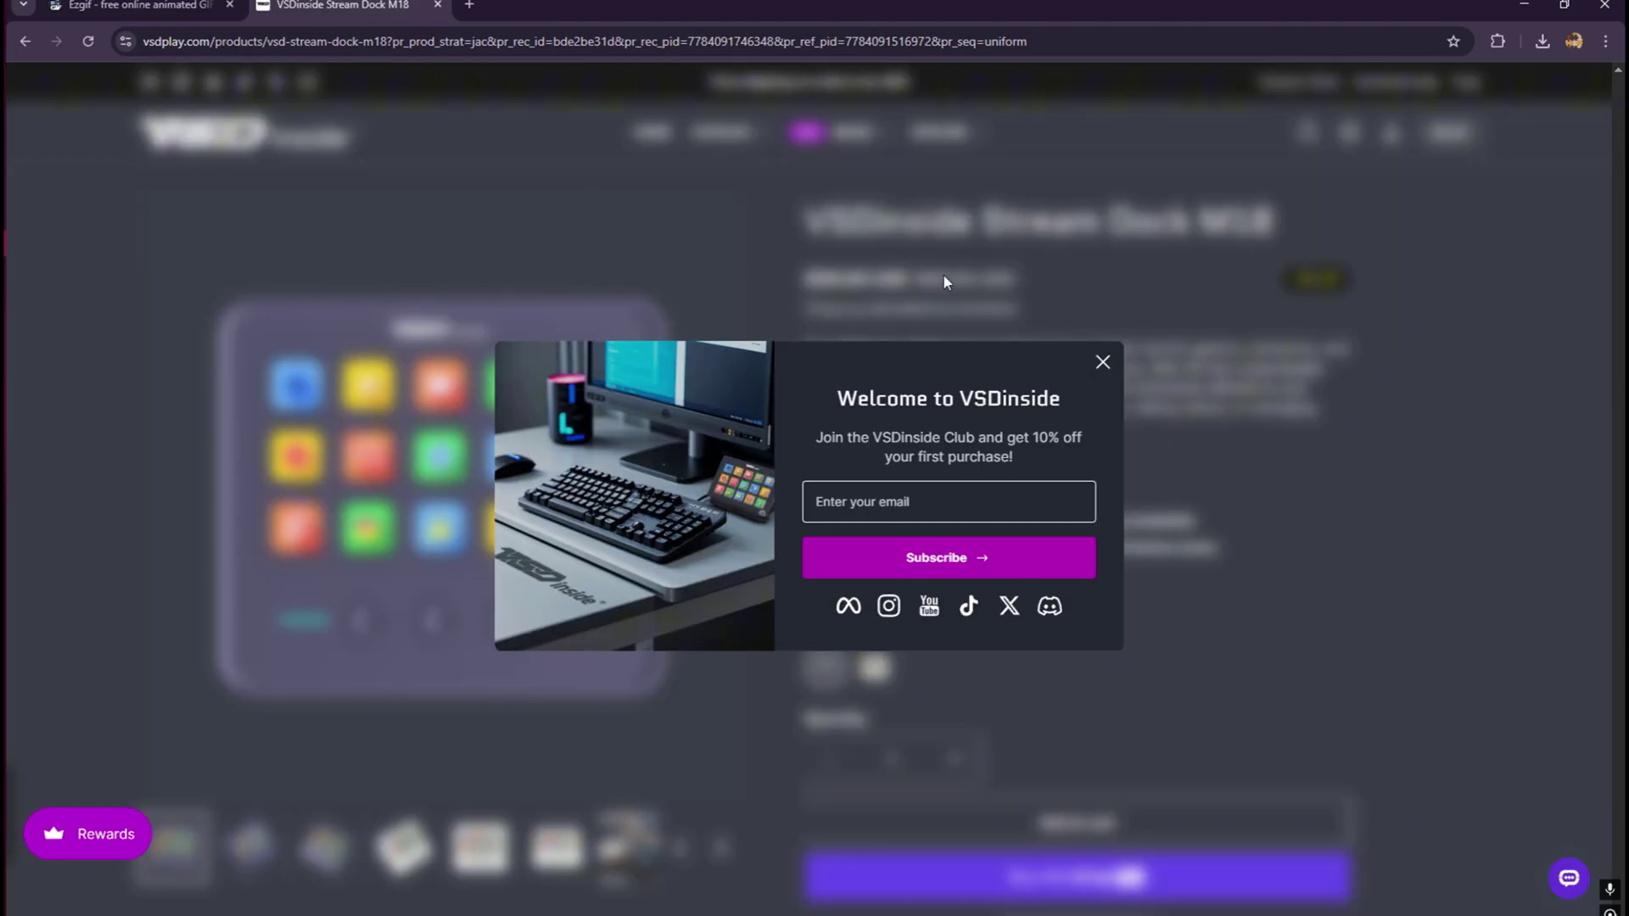
{"action": "left_click", "coordinate": [1102, 364]}
Look over the M18 page and open the Stream Dock N1 card under Related Products
{"action": "scroll", "coordinate": [887, 350], "scroll_direction": "down", "scroll_amount": 3}
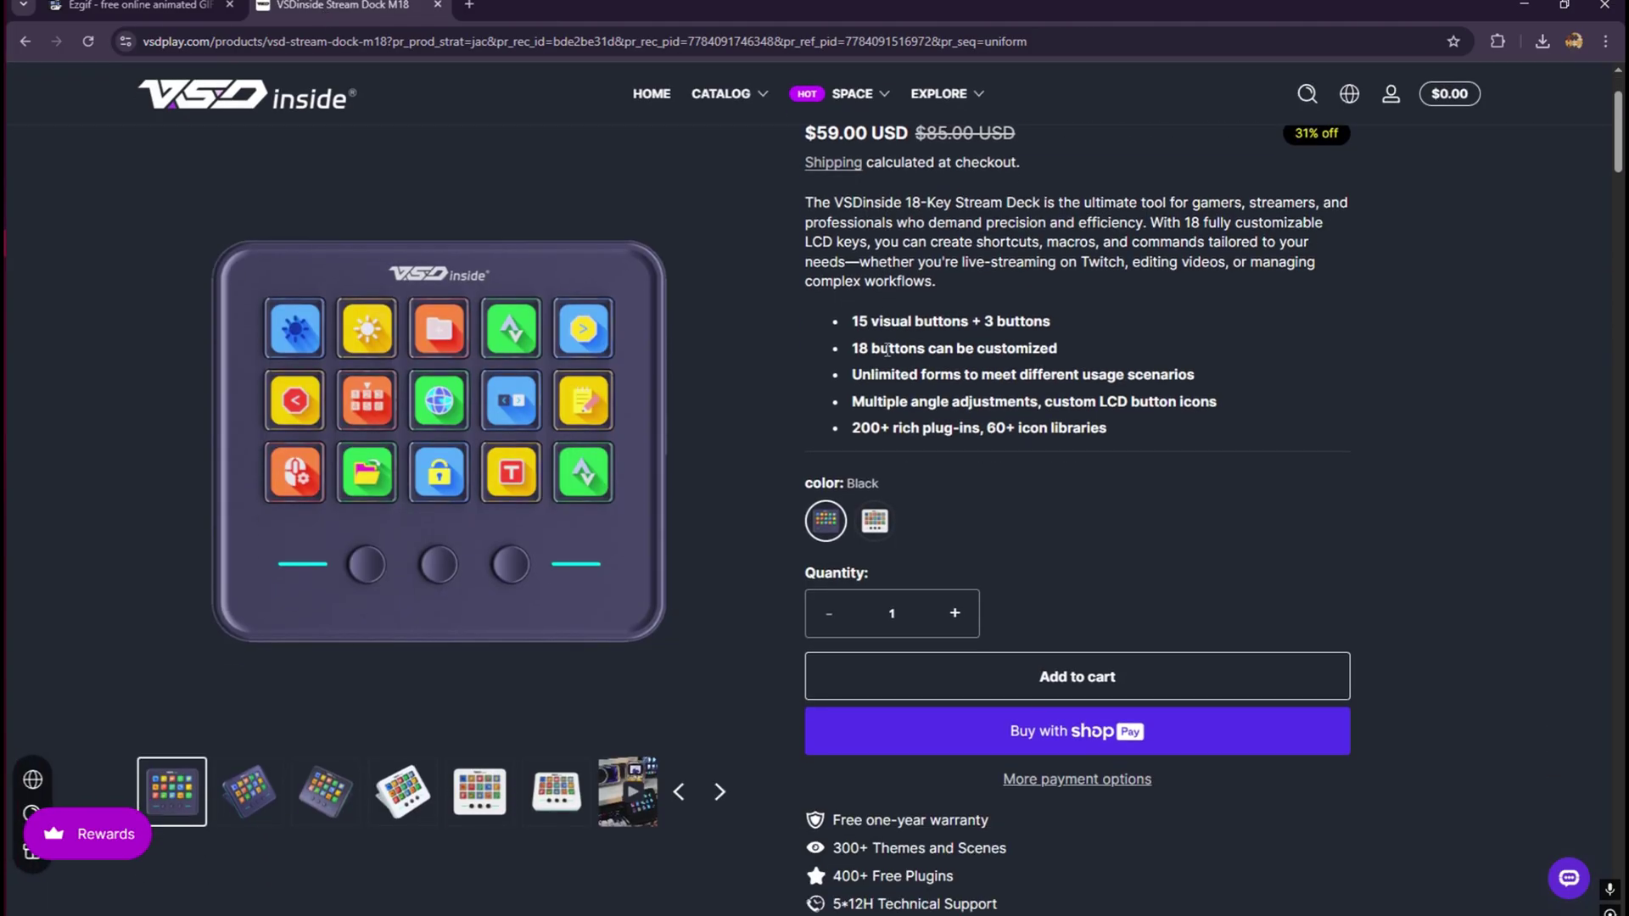
{"action": "scroll", "coordinate": [747, 382], "scroll_direction": "up", "scroll_amount": 3}
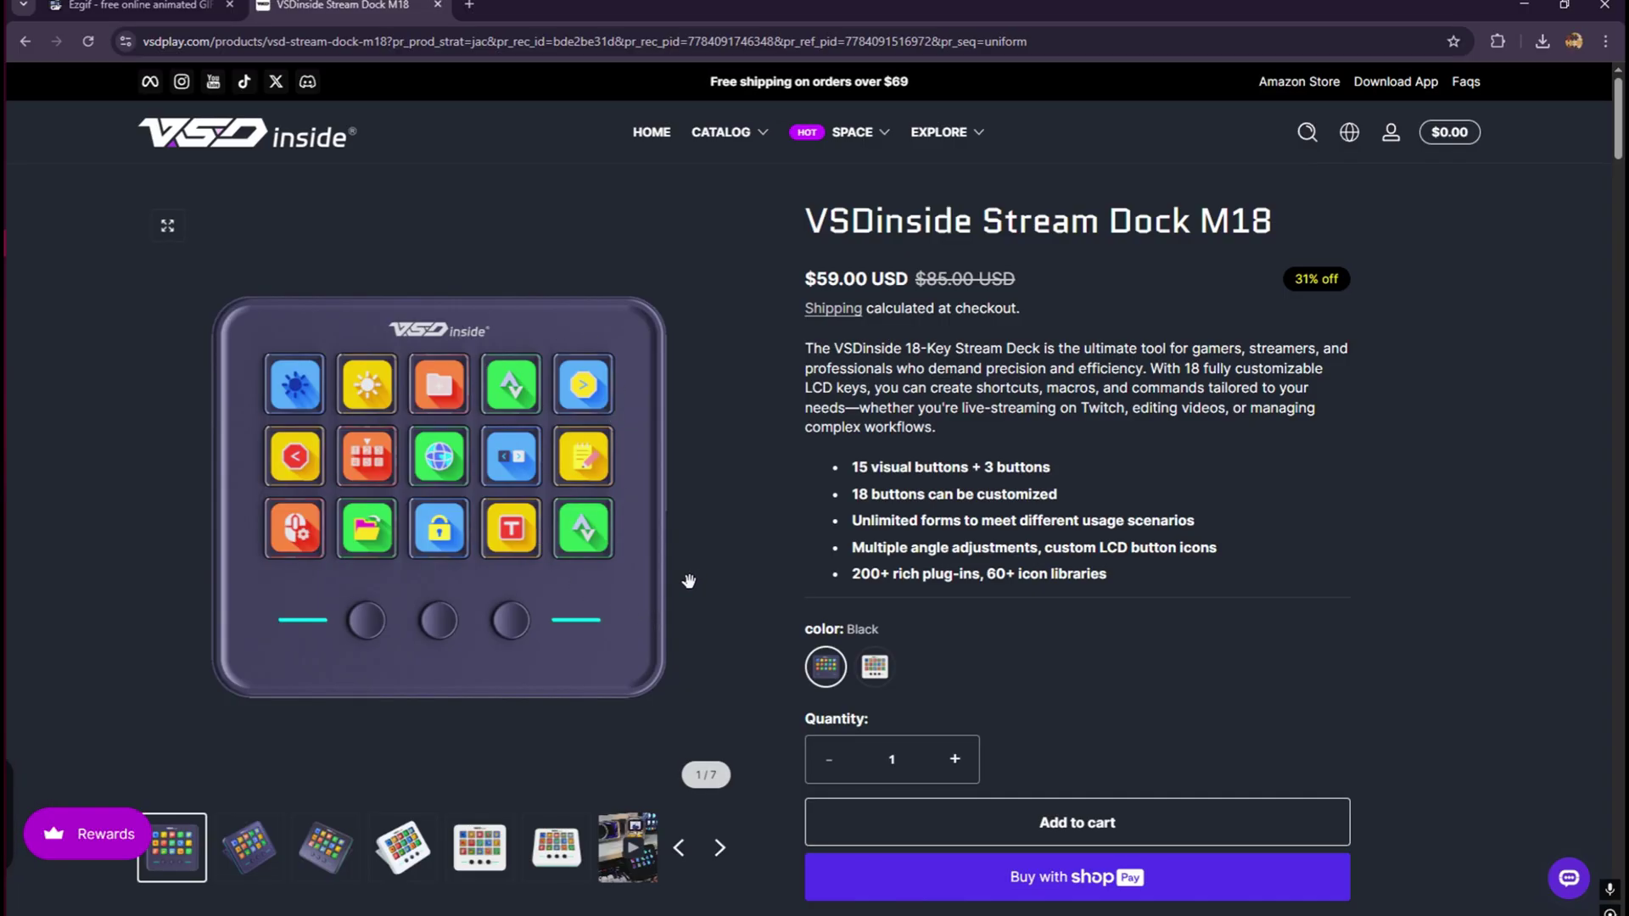
{"action": "scroll", "coordinate": [689, 581], "scroll_direction": "down", "scroll_amount": 20}
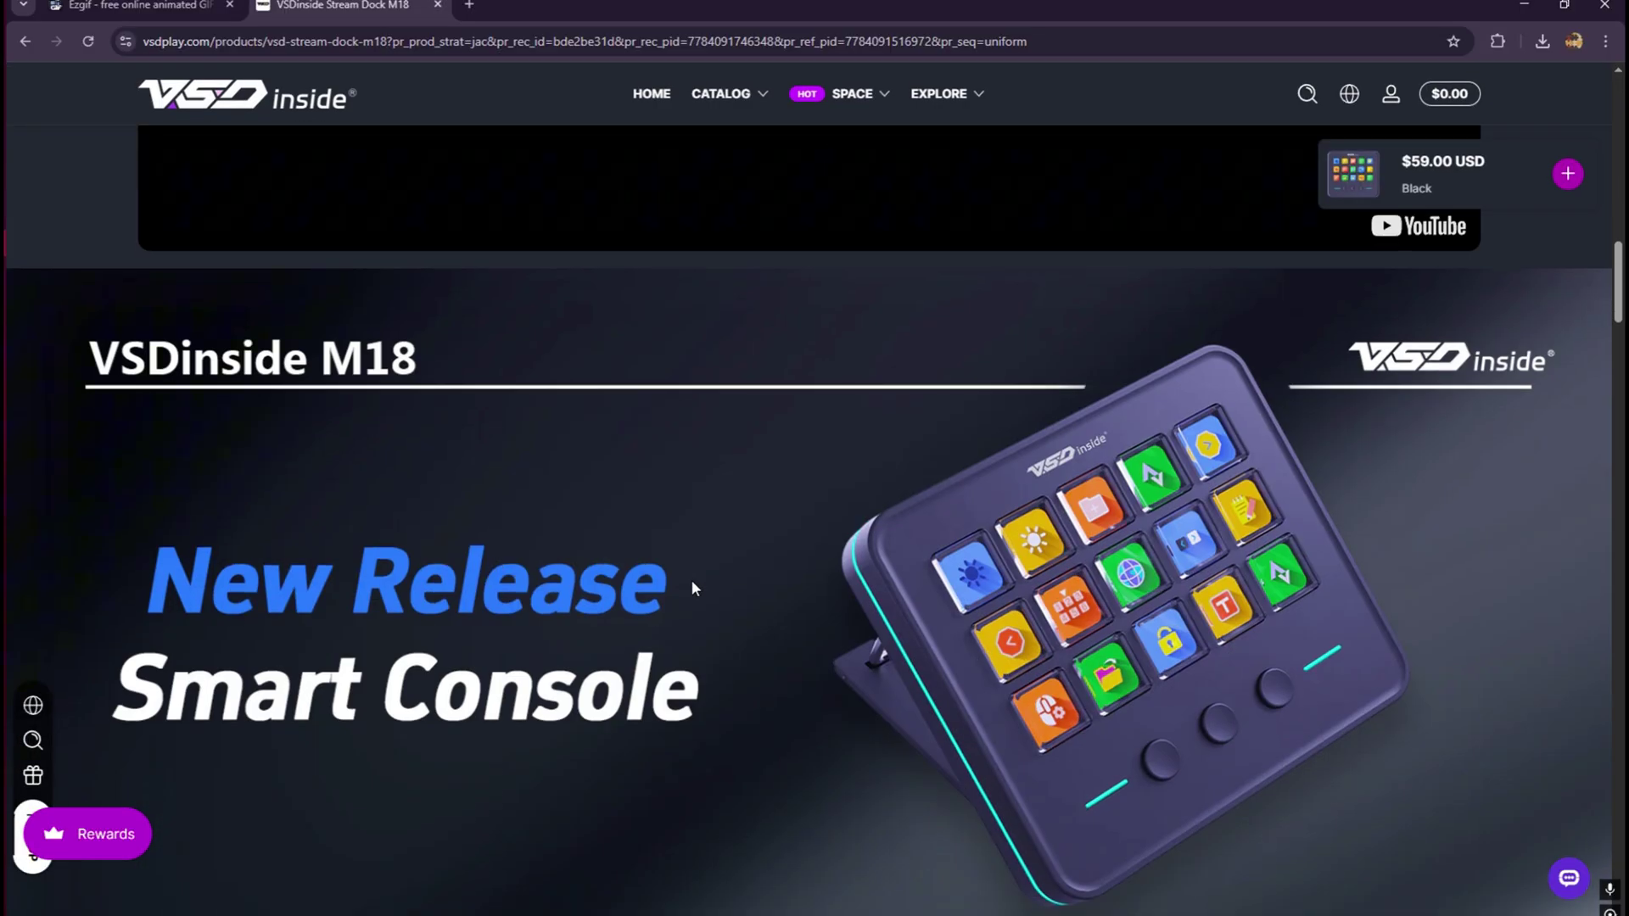
{"action": "scroll", "coordinate": [692, 587], "scroll_direction": "down", "scroll_amount": 15}
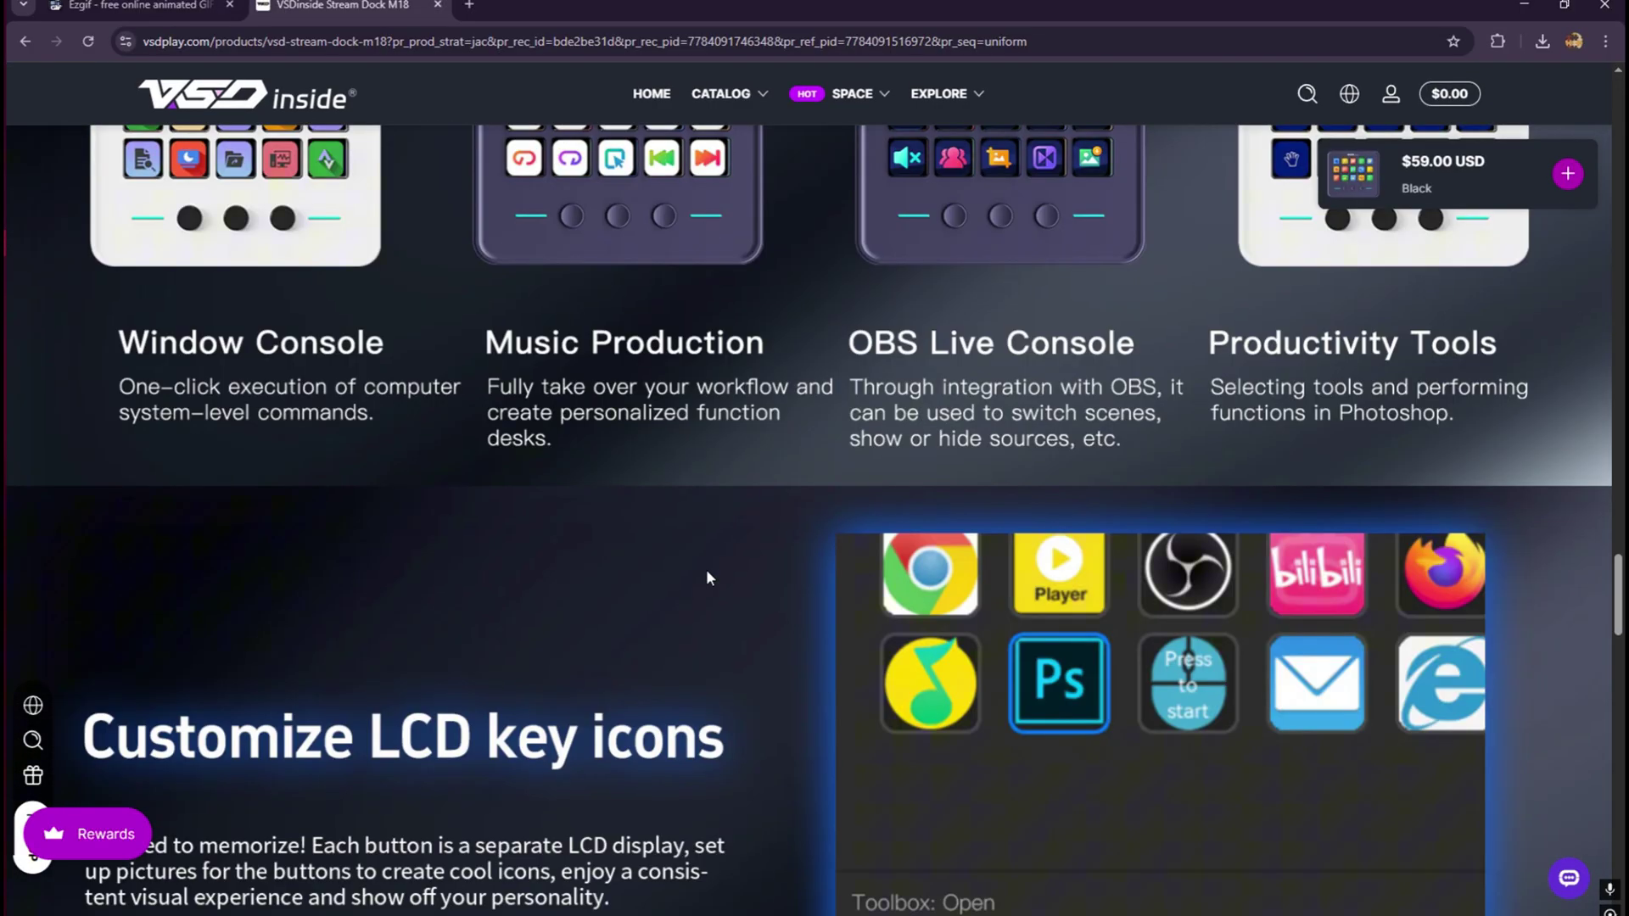
{"action": "scroll", "coordinate": [708, 570], "scroll_direction": "down", "scroll_amount": 20}
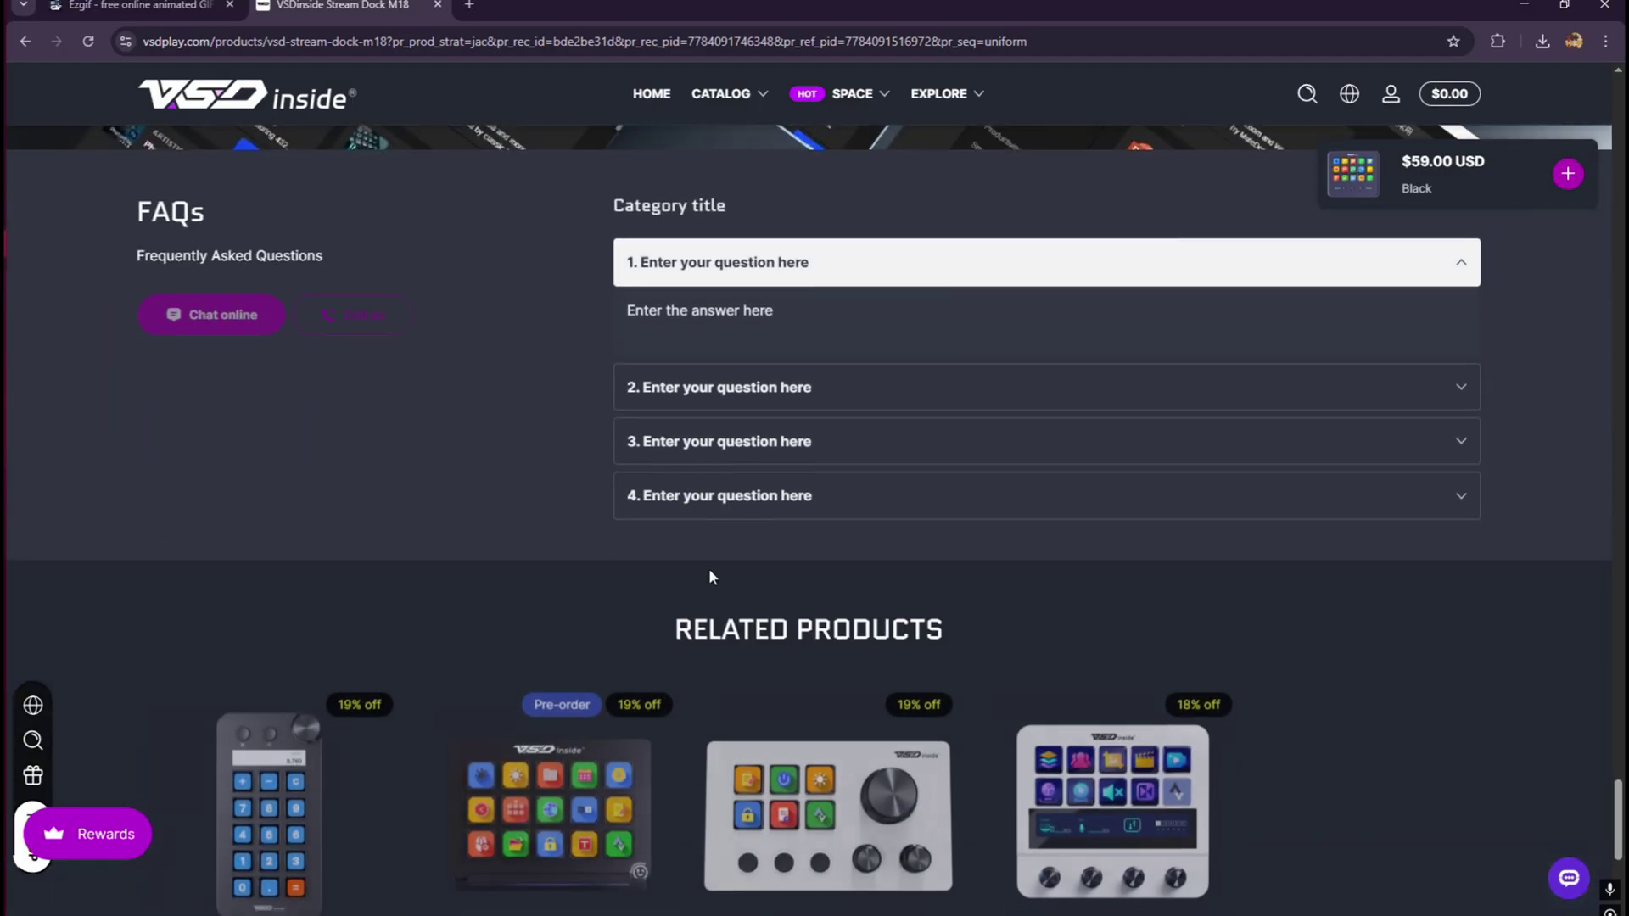
{"action": "scroll", "coordinate": [709, 577], "scroll_direction": "down", "scroll_amount": 4}
{"action": "left_click", "coordinate": [271, 527]}
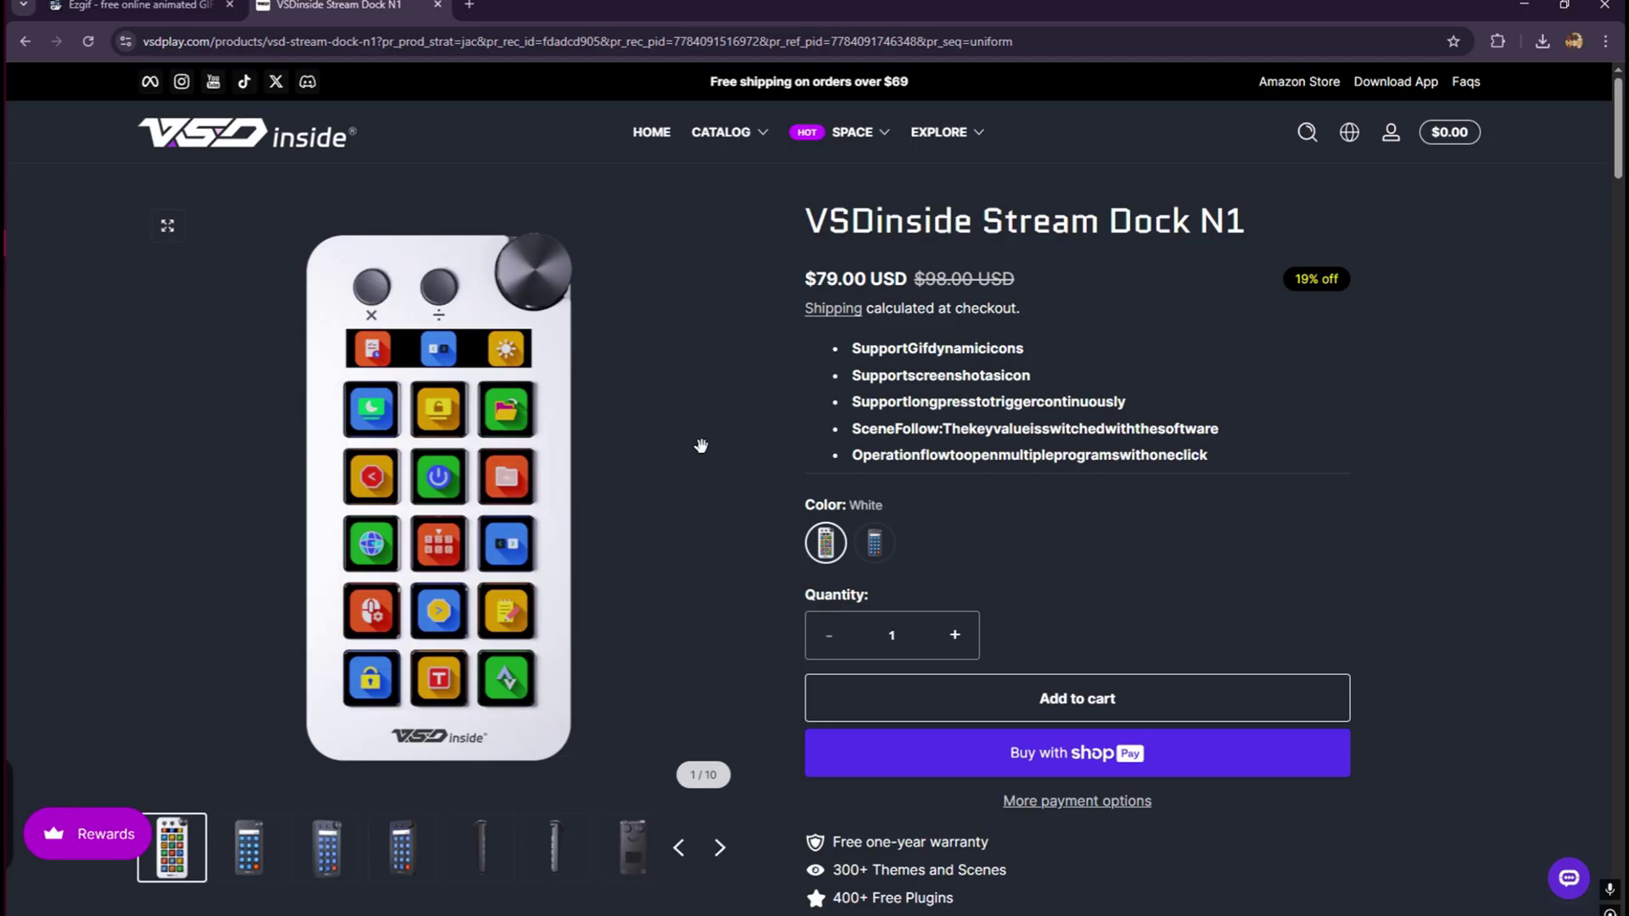
Return to the Ezgif tab, then bring the STREAM DOCK notes forward and shift them right
{"action": "left_click", "coordinate": [136, 6]}
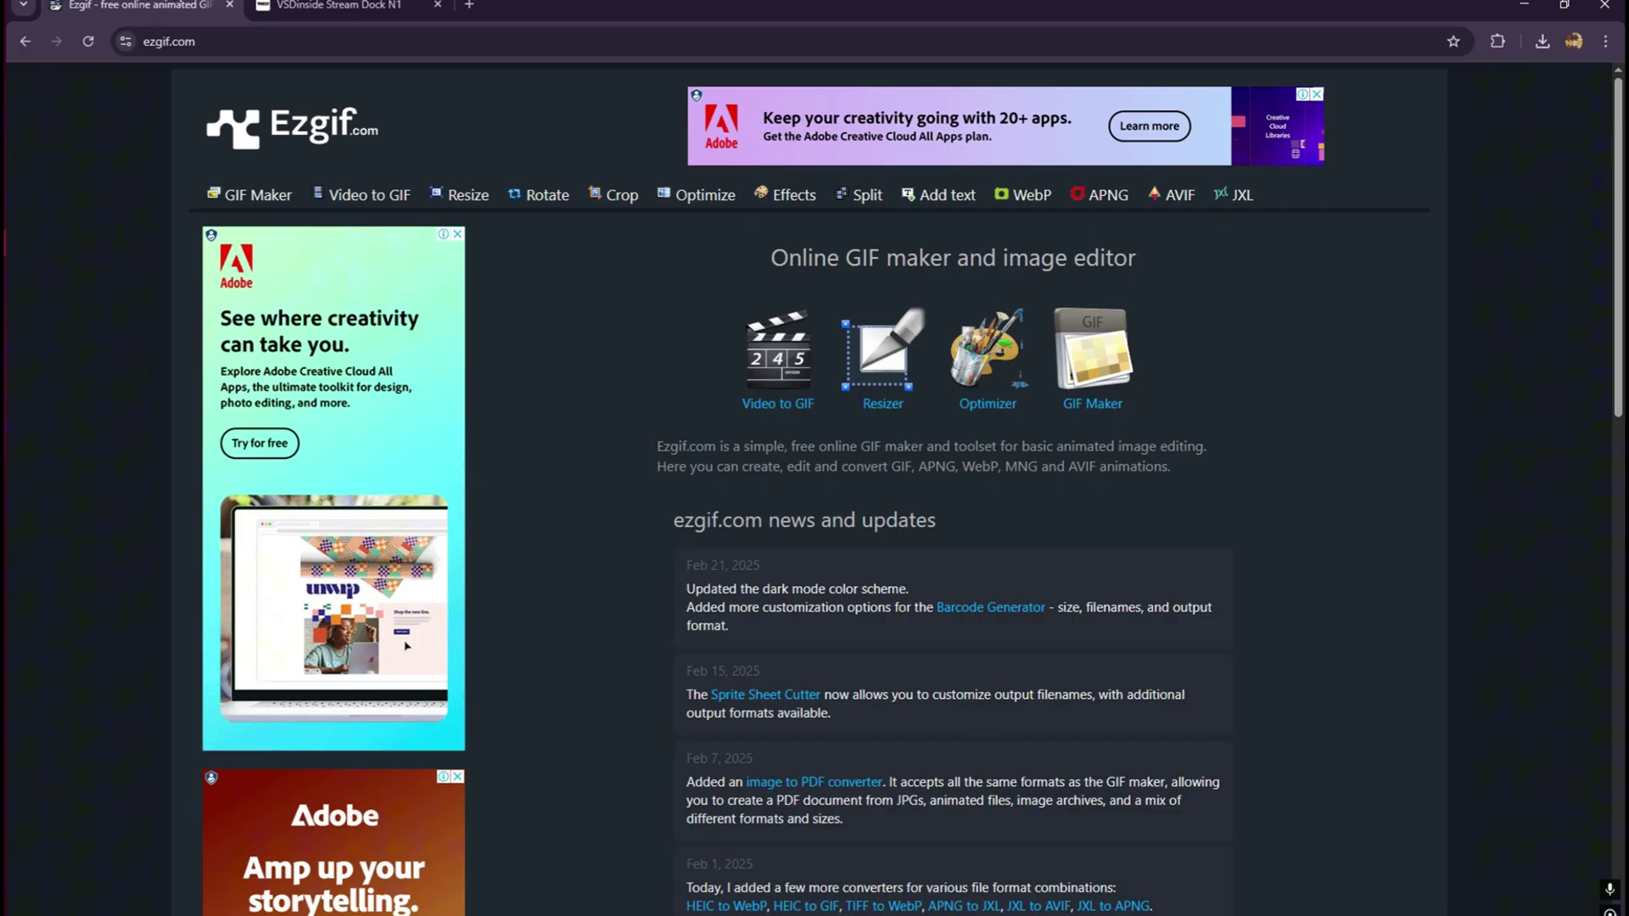
{"action": "key", "text": "alt+Tab"}
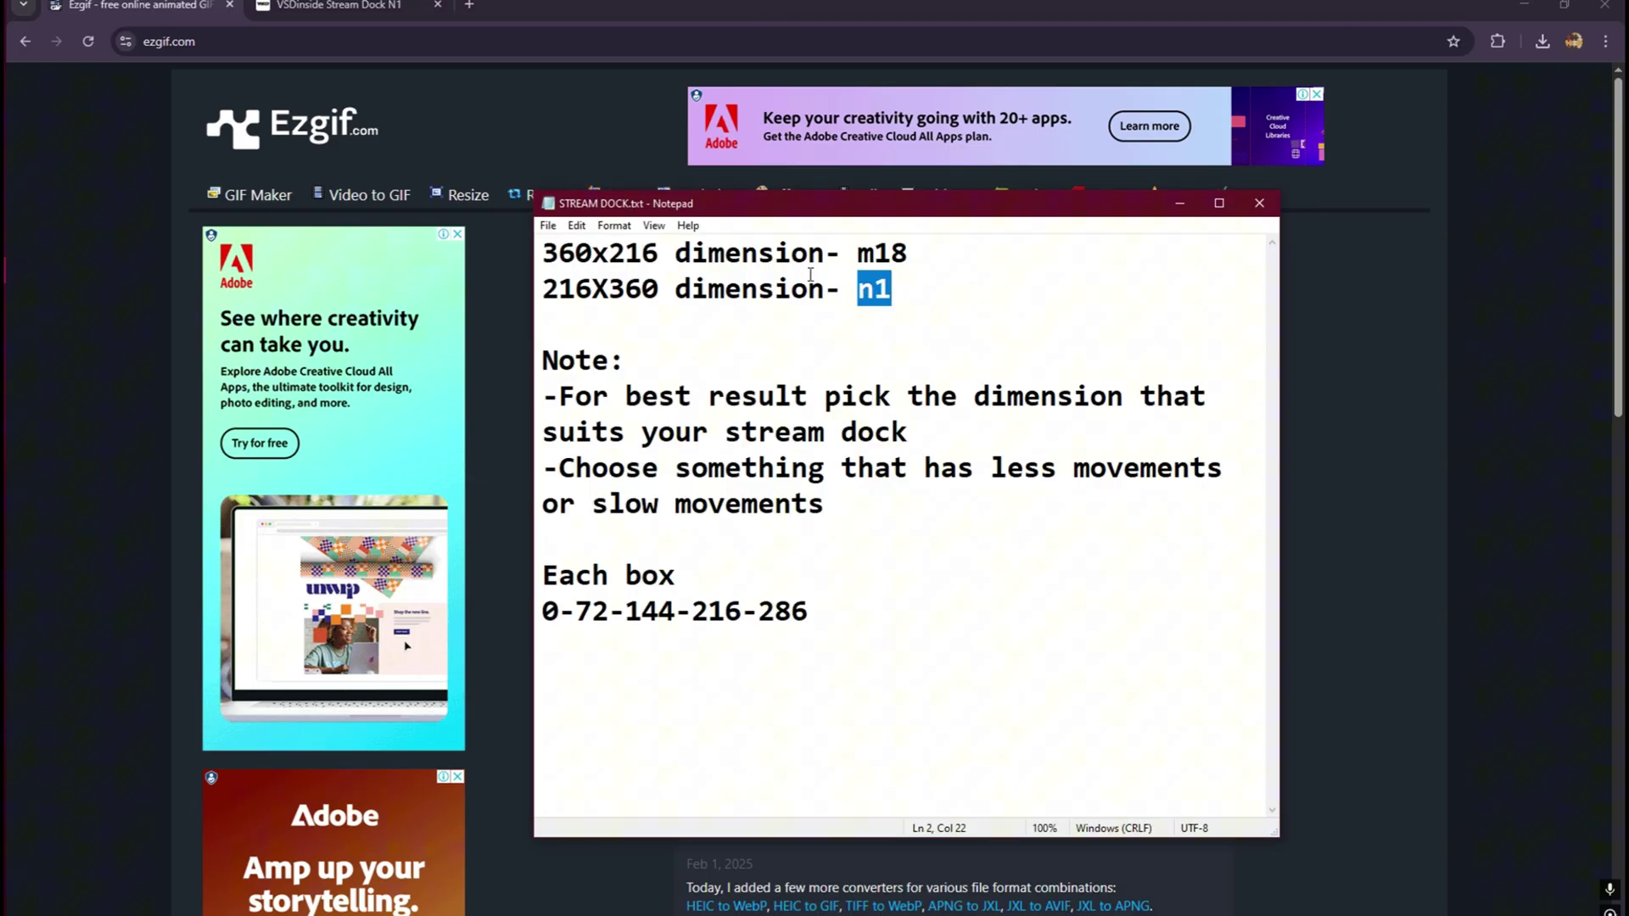
{"action": "left_click_drag", "start_coordinate": [822, 211], "coordinate": [857, 215]}
Point out the 360x216 and 216X360 dimension lines in the notes, then minimize Notepad
{"action": "left_click_drag", "start_coordinate": [578, 256], "coordinate": [858, 255]}
{"action": "left_click", "coordinate": [587, 289]}
{"action": "left_click_drag", "start_coordinate": [587, 291], "coordinate": [858, 291]}
{"action": "left_click", "coordinate": [677, 292]}
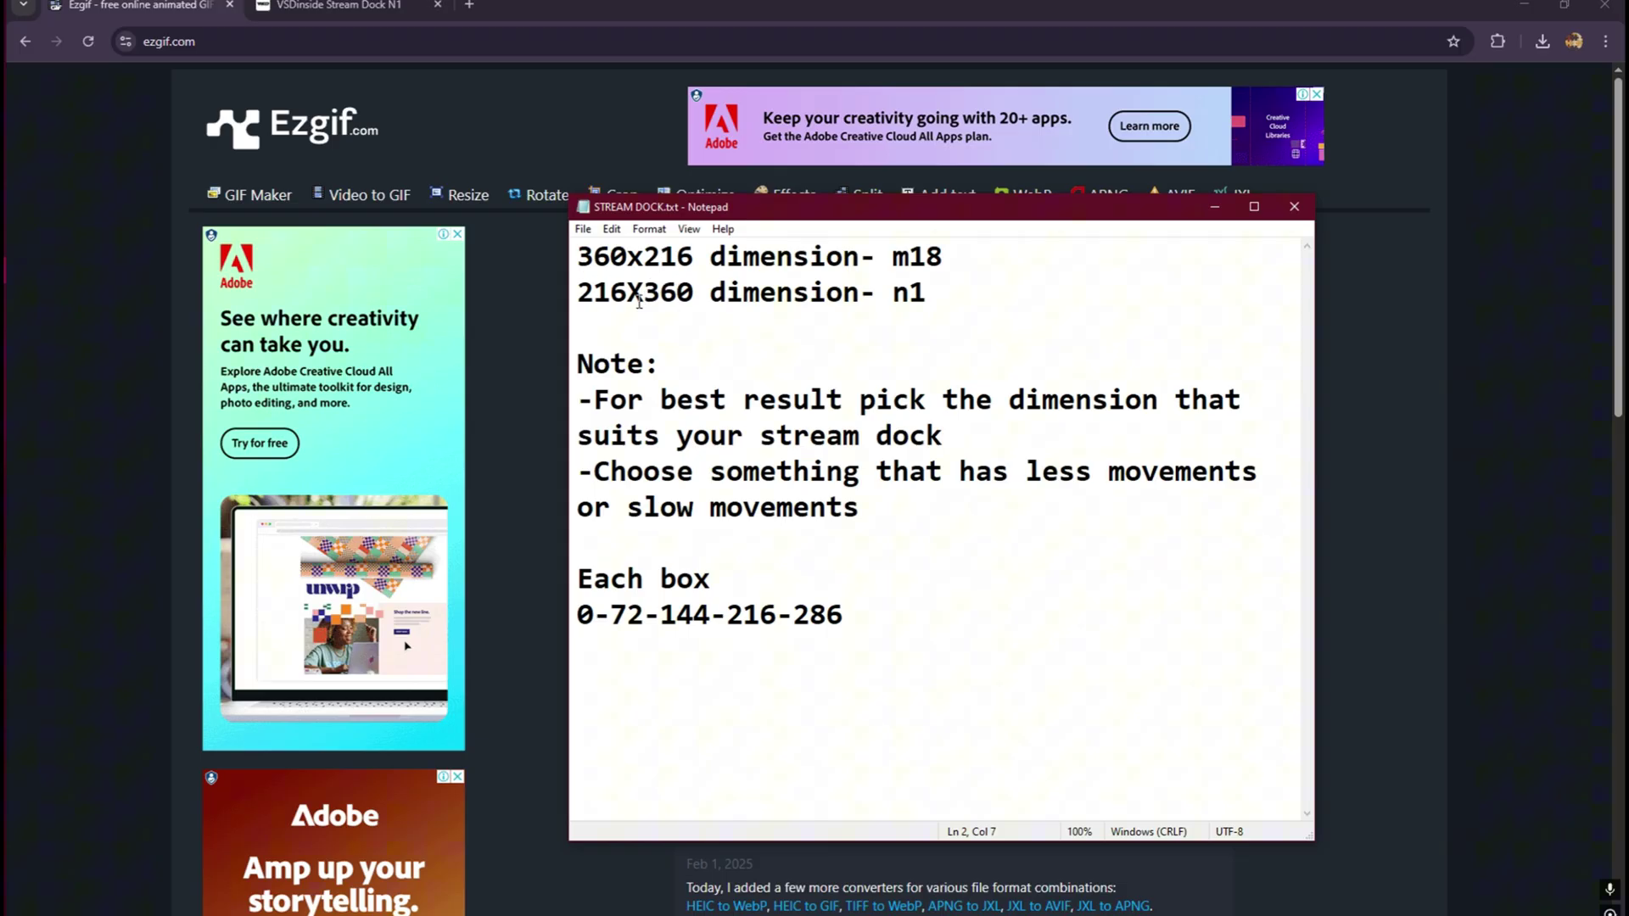
{"action": "left_click_drag", "start_coordinate": [588, 257], "coordinate": [693, 293]}
{"action": "left_click", "coordinate": [828, 312]}
{"action": "left_click", "coordinate": [947, 289]}
{"action": "left_click", "coordinate": [1215, 207]}
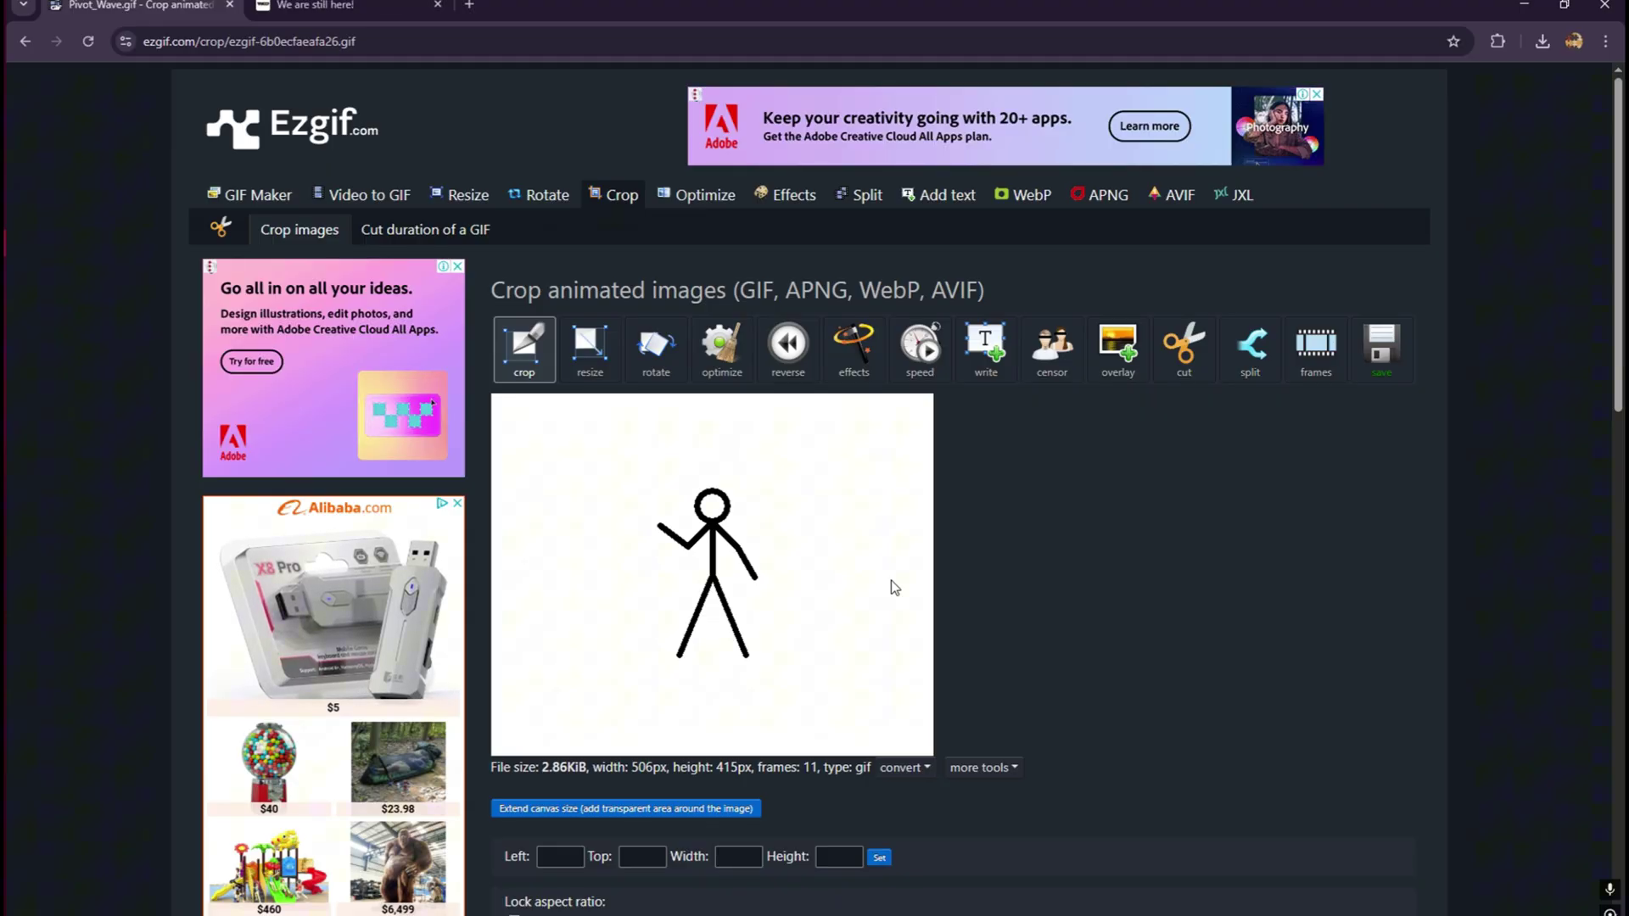
Scroll to view the loaded Pivot_Wave.gif, 506×415 px with 11 frames
{"action": "scroll", "coordinate": [890, 581], "scroll_direction": "down", "scroll_amount": 2}
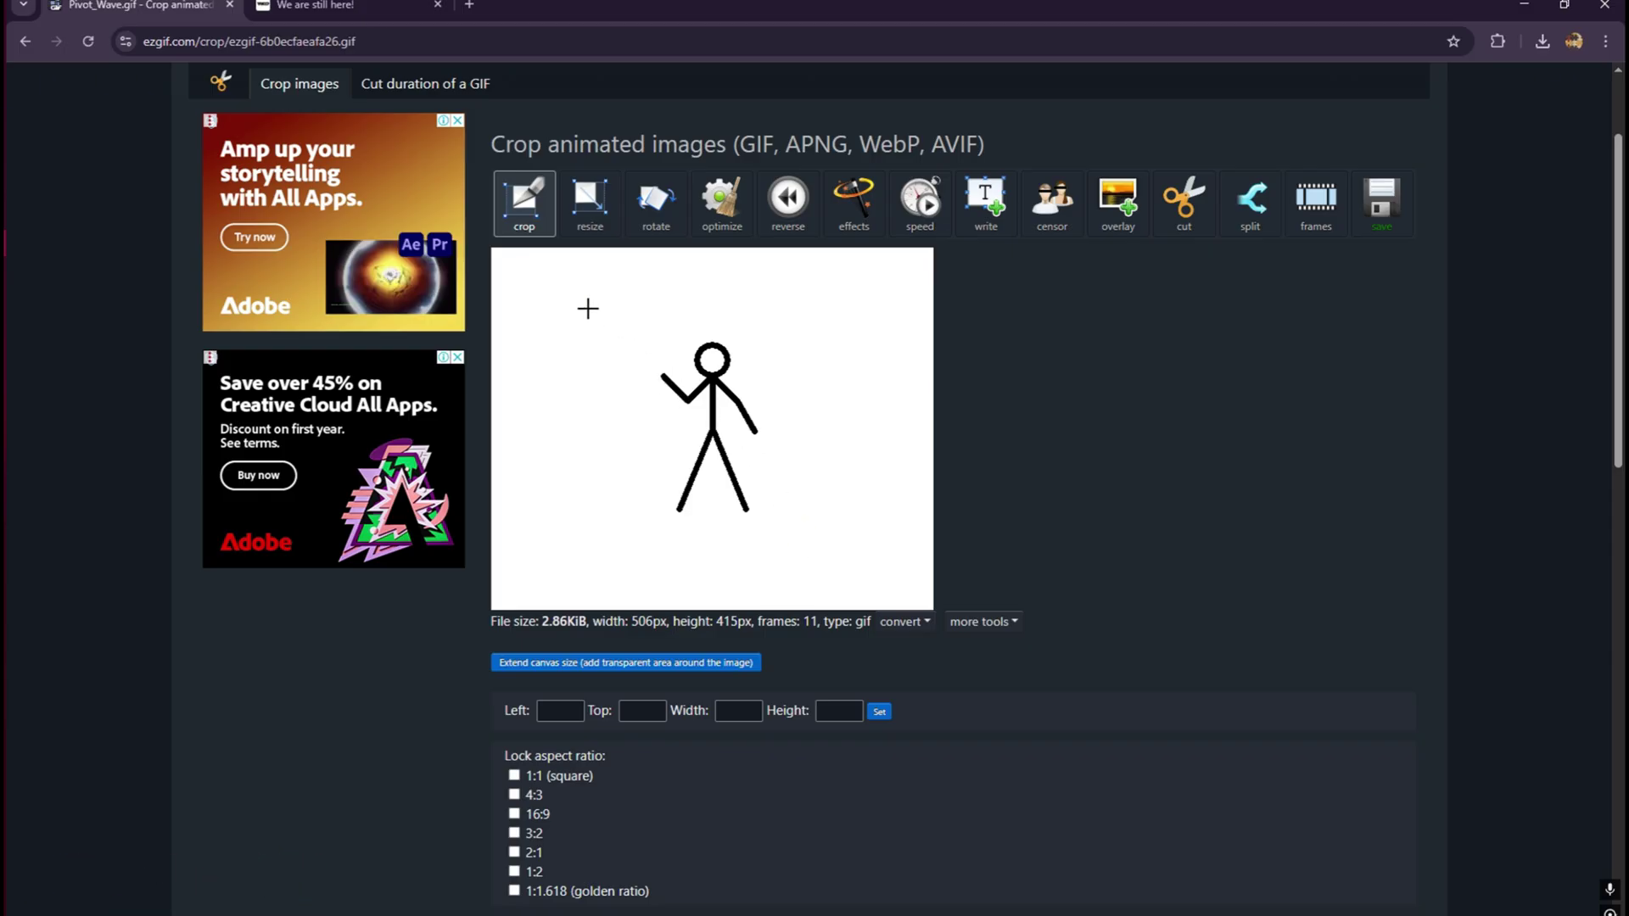
Check the notes for the N1's 216X360 dimension before entering the crop size
{"action": "left_click", "coordinate": [728, 711]}
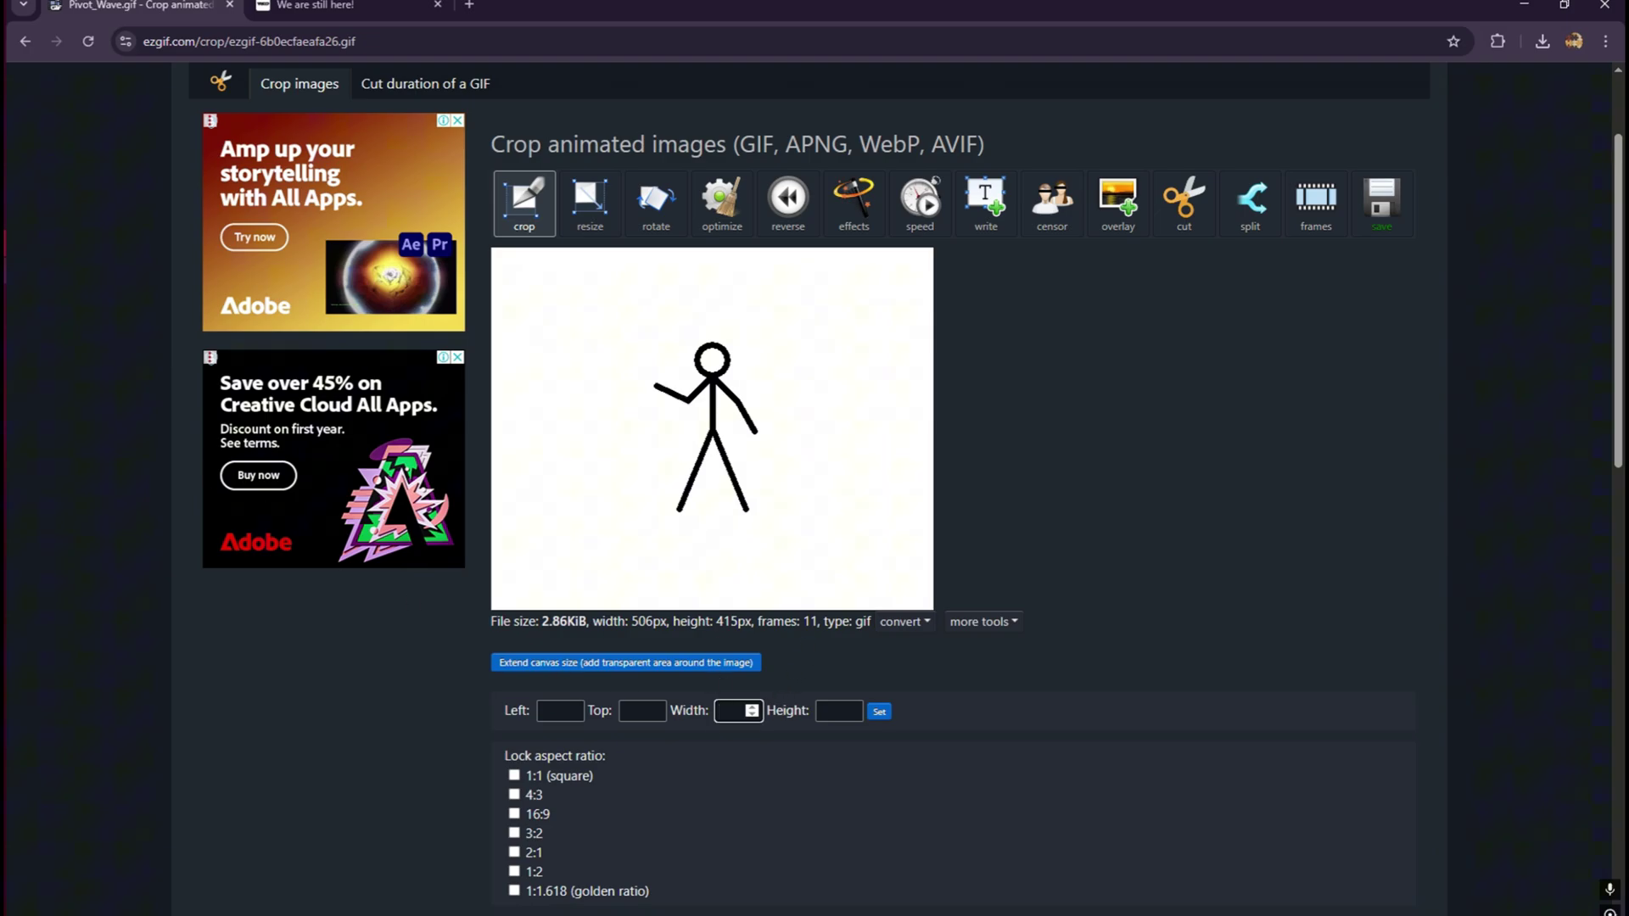
{"action": "key", "text": "alt+Tab"}
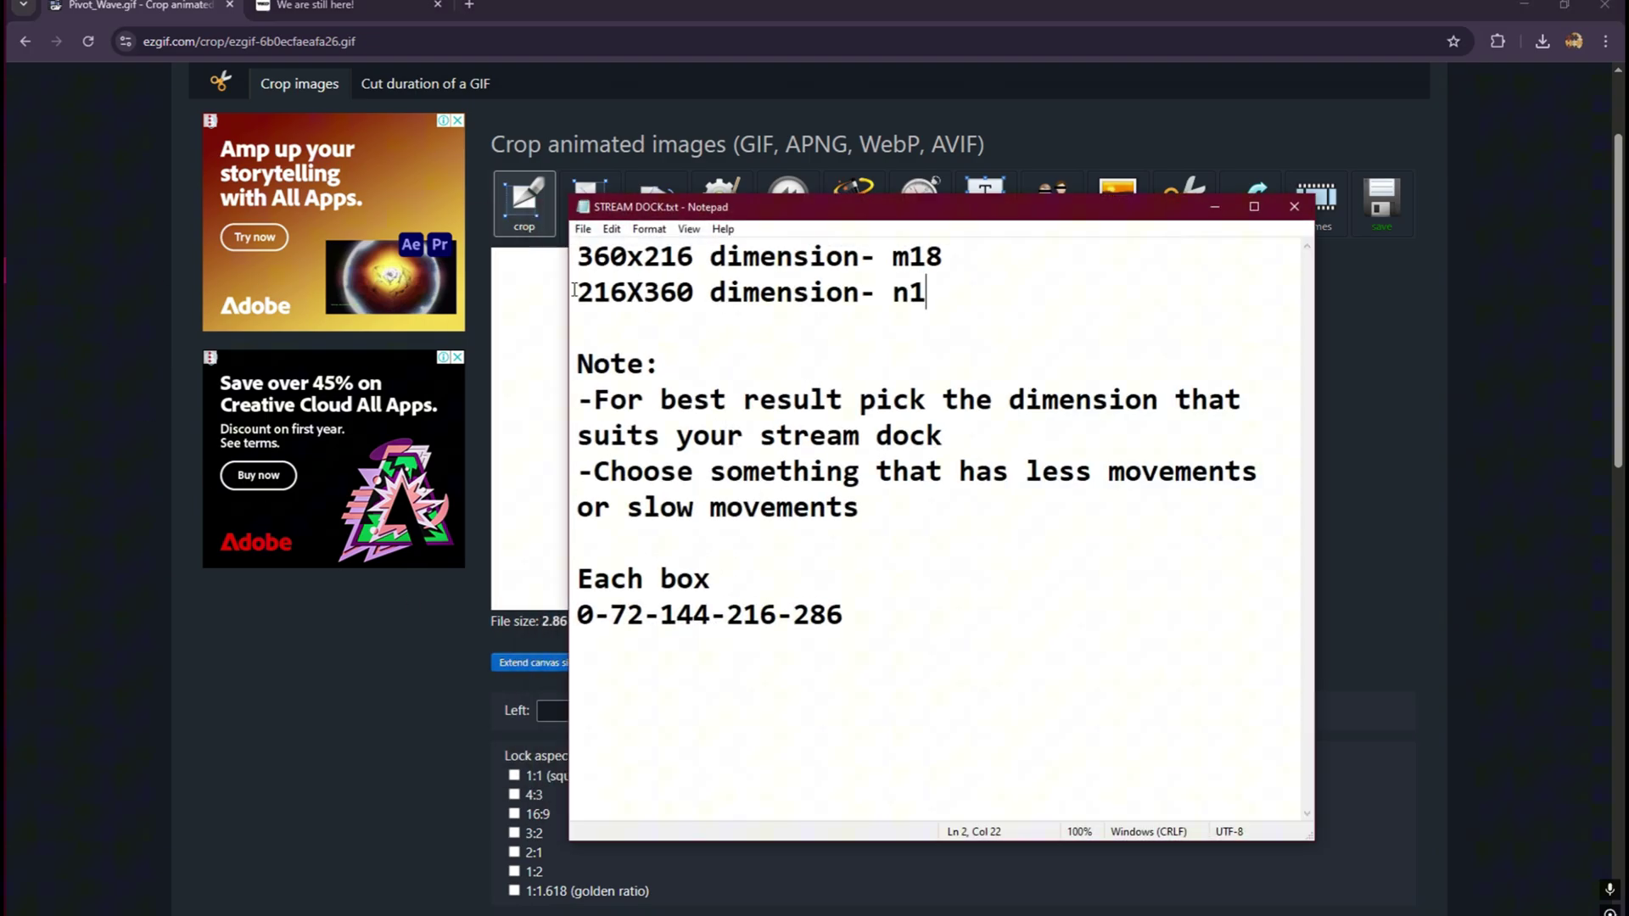
{"action": "left_click_drag", "start_coordinate": [571, 291], "coordinate": [1008, 274]}
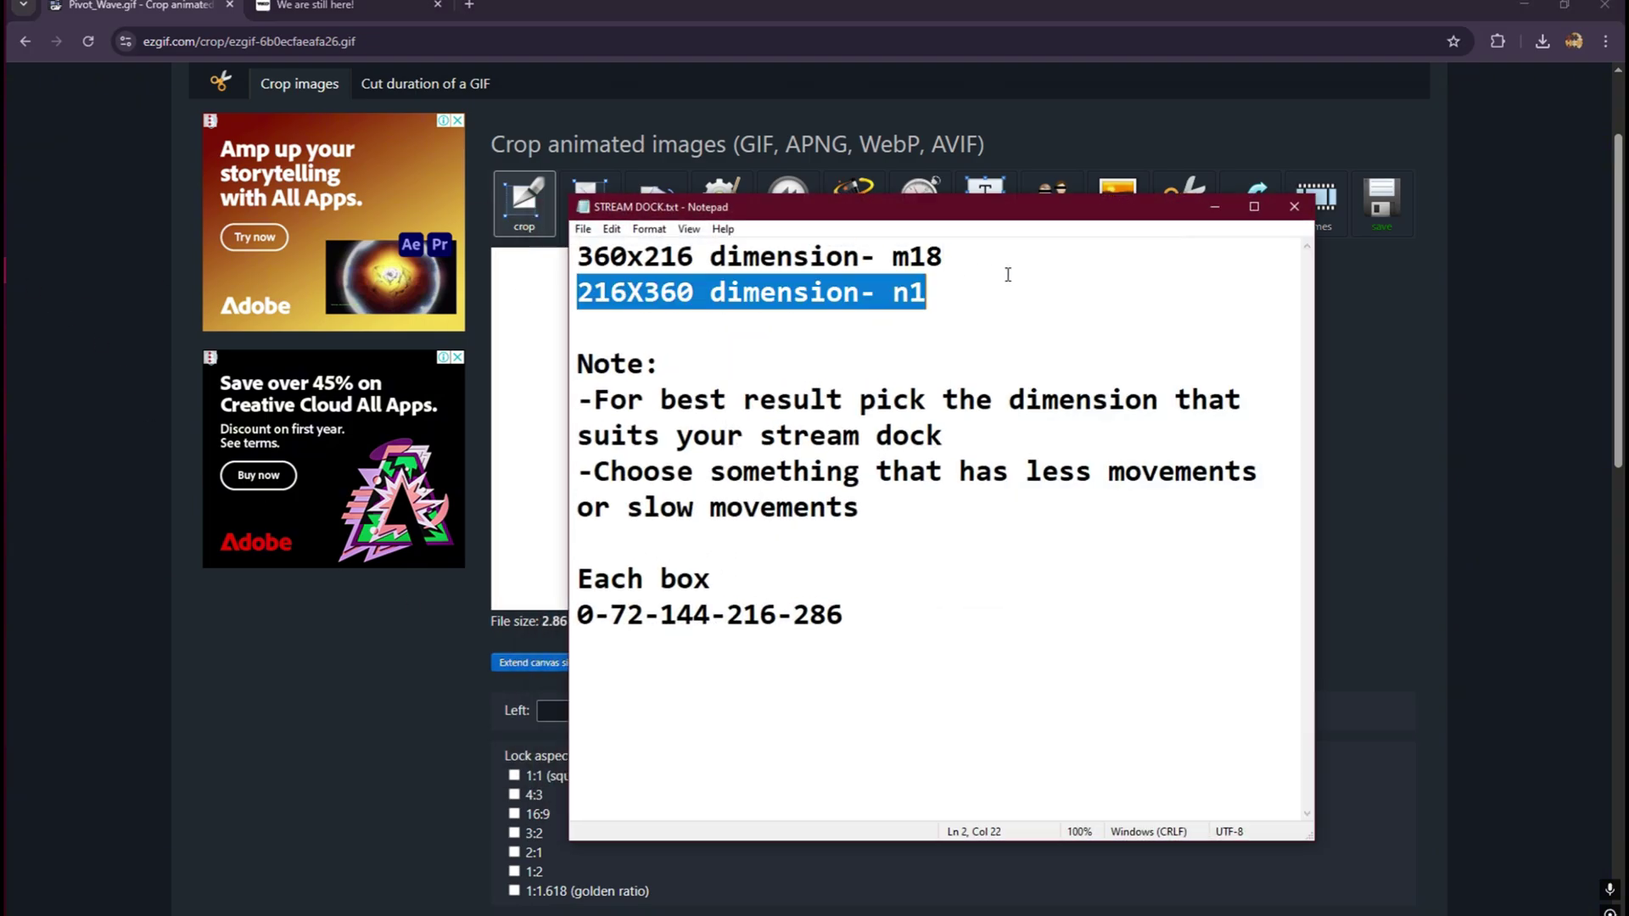
{"action": "left_click", "coordinate": [1215, 207]}
Set the crop selection to width 216 and height 360
{"action": "left_click", "coordinate": [731, 713]}
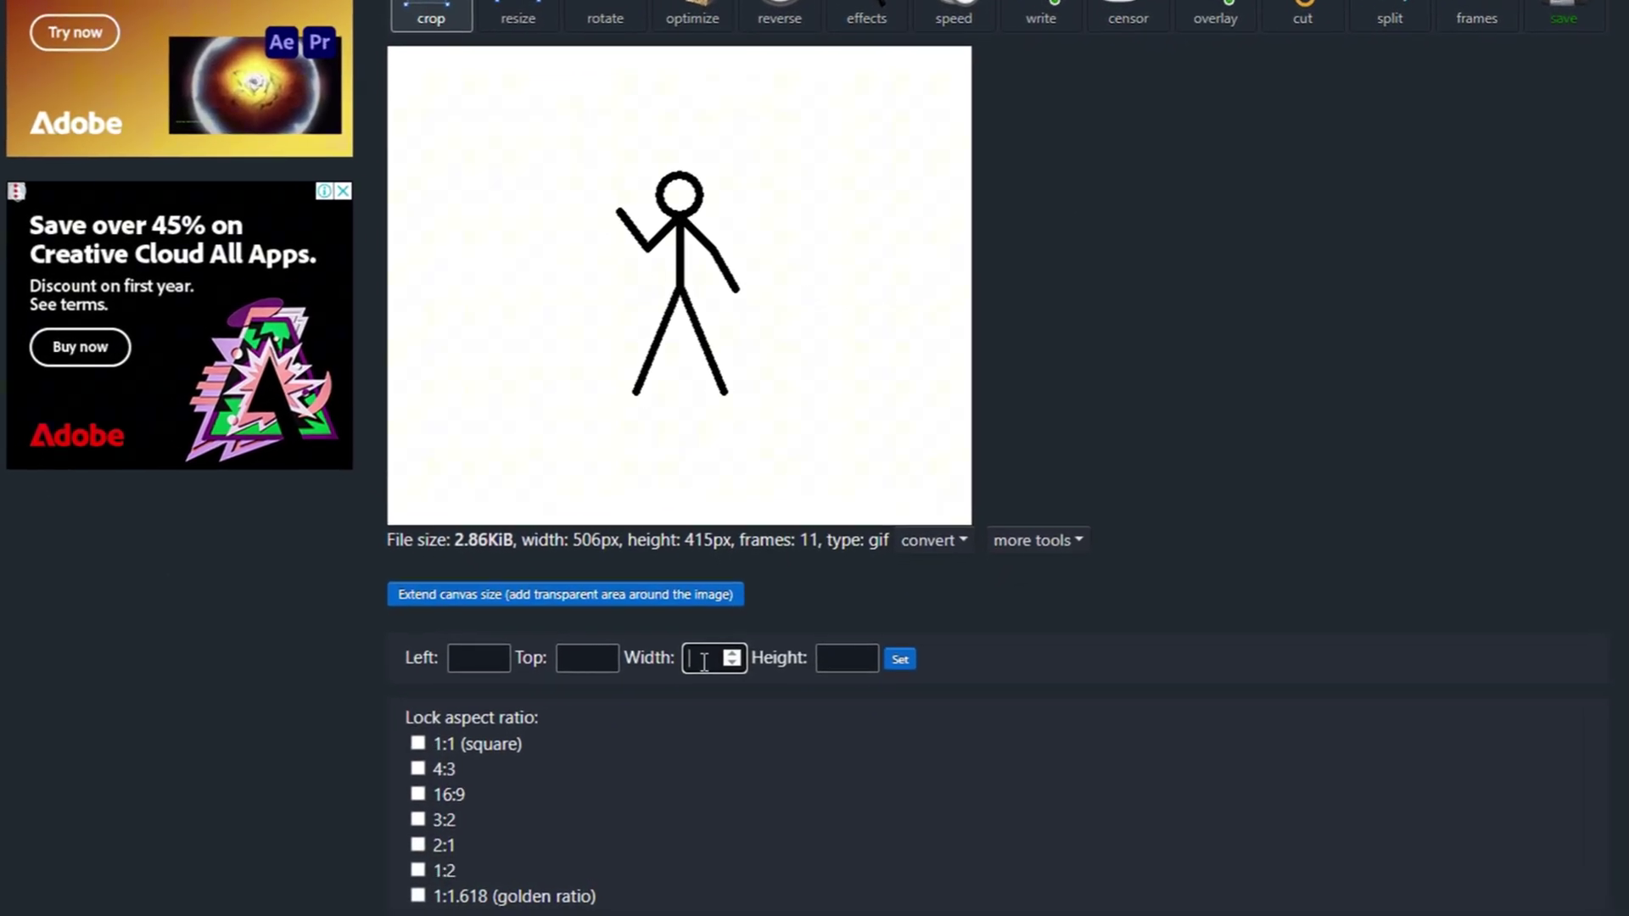
{"action": "type", "text": "216"}
{"action": "key", "text": "Tab"}
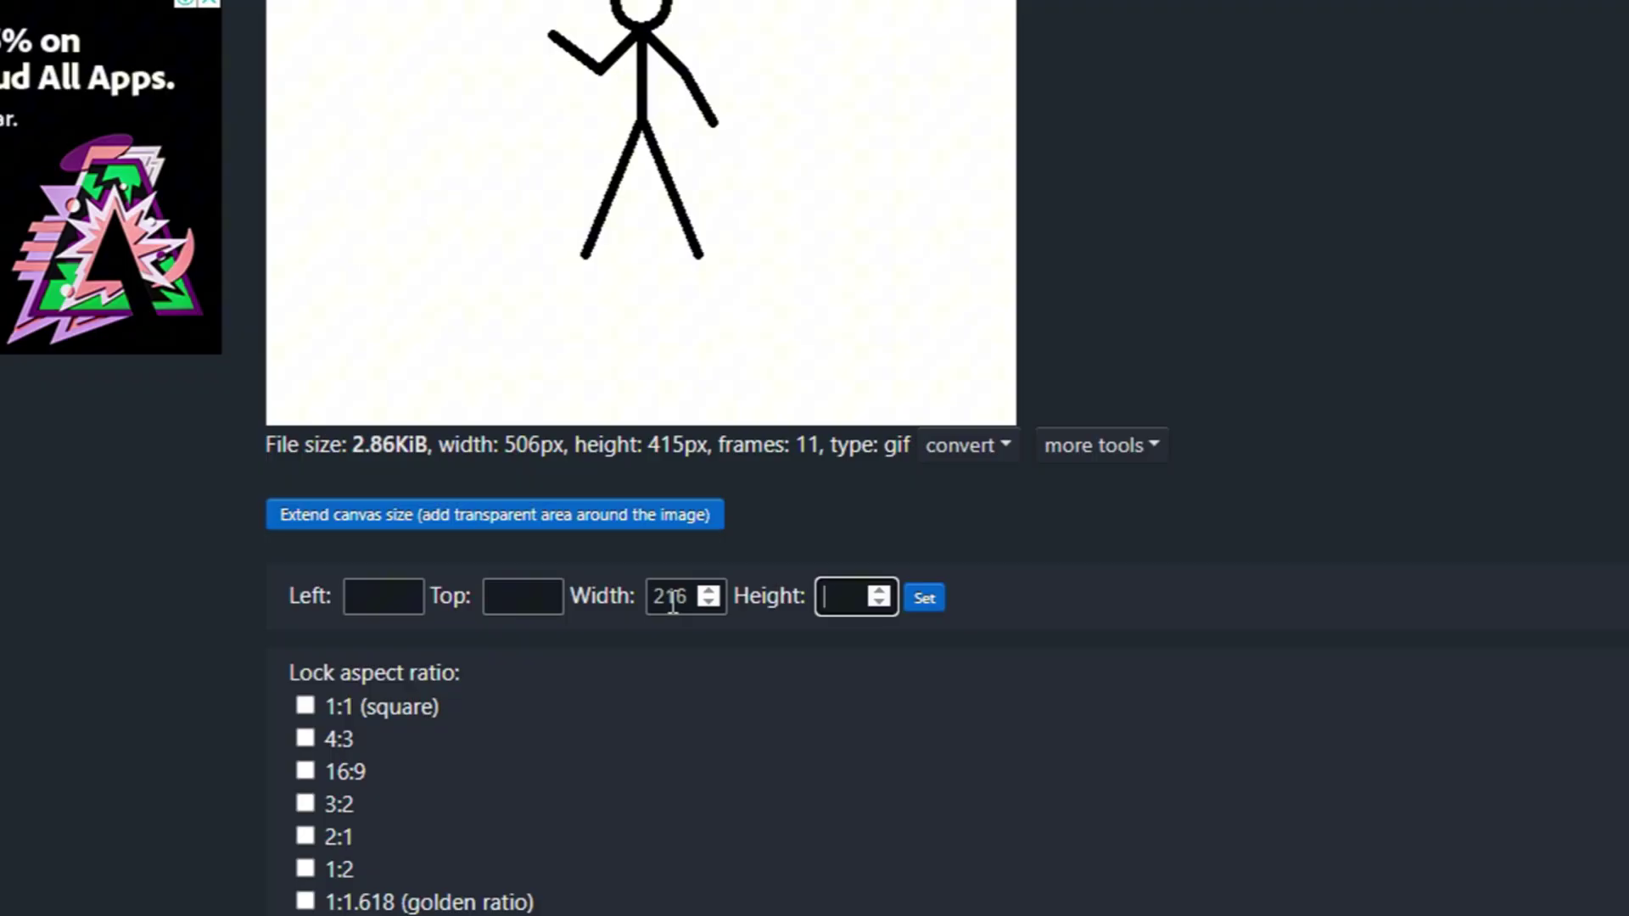
{"action": "type", "text": "360"}
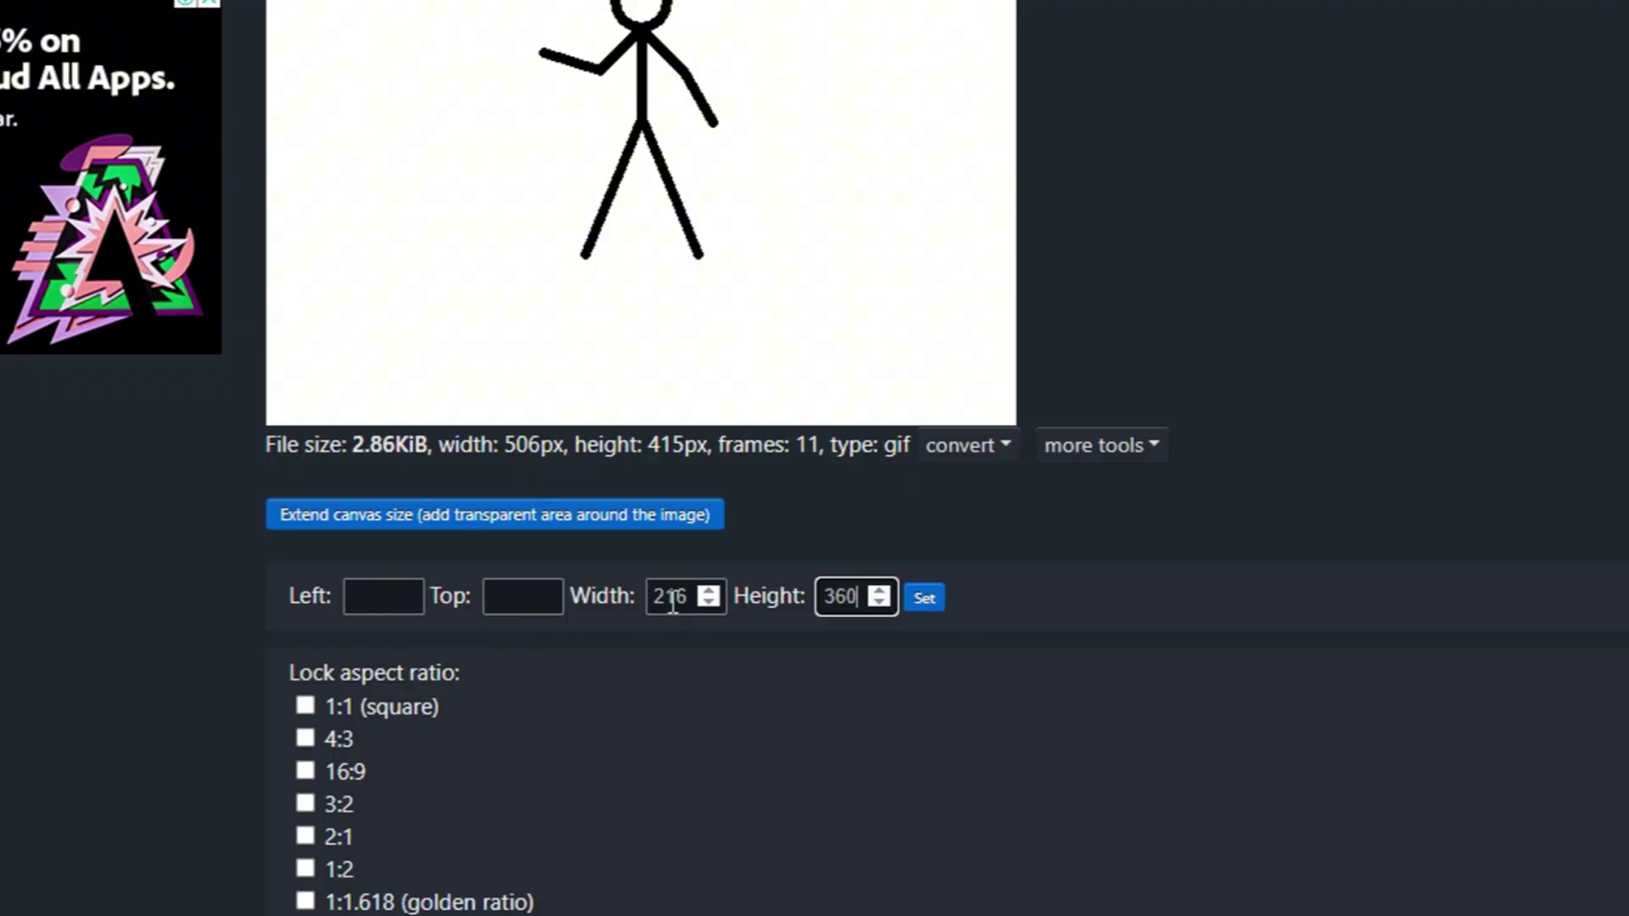
{"action": "left_click", "coordinate": [925, 600]}
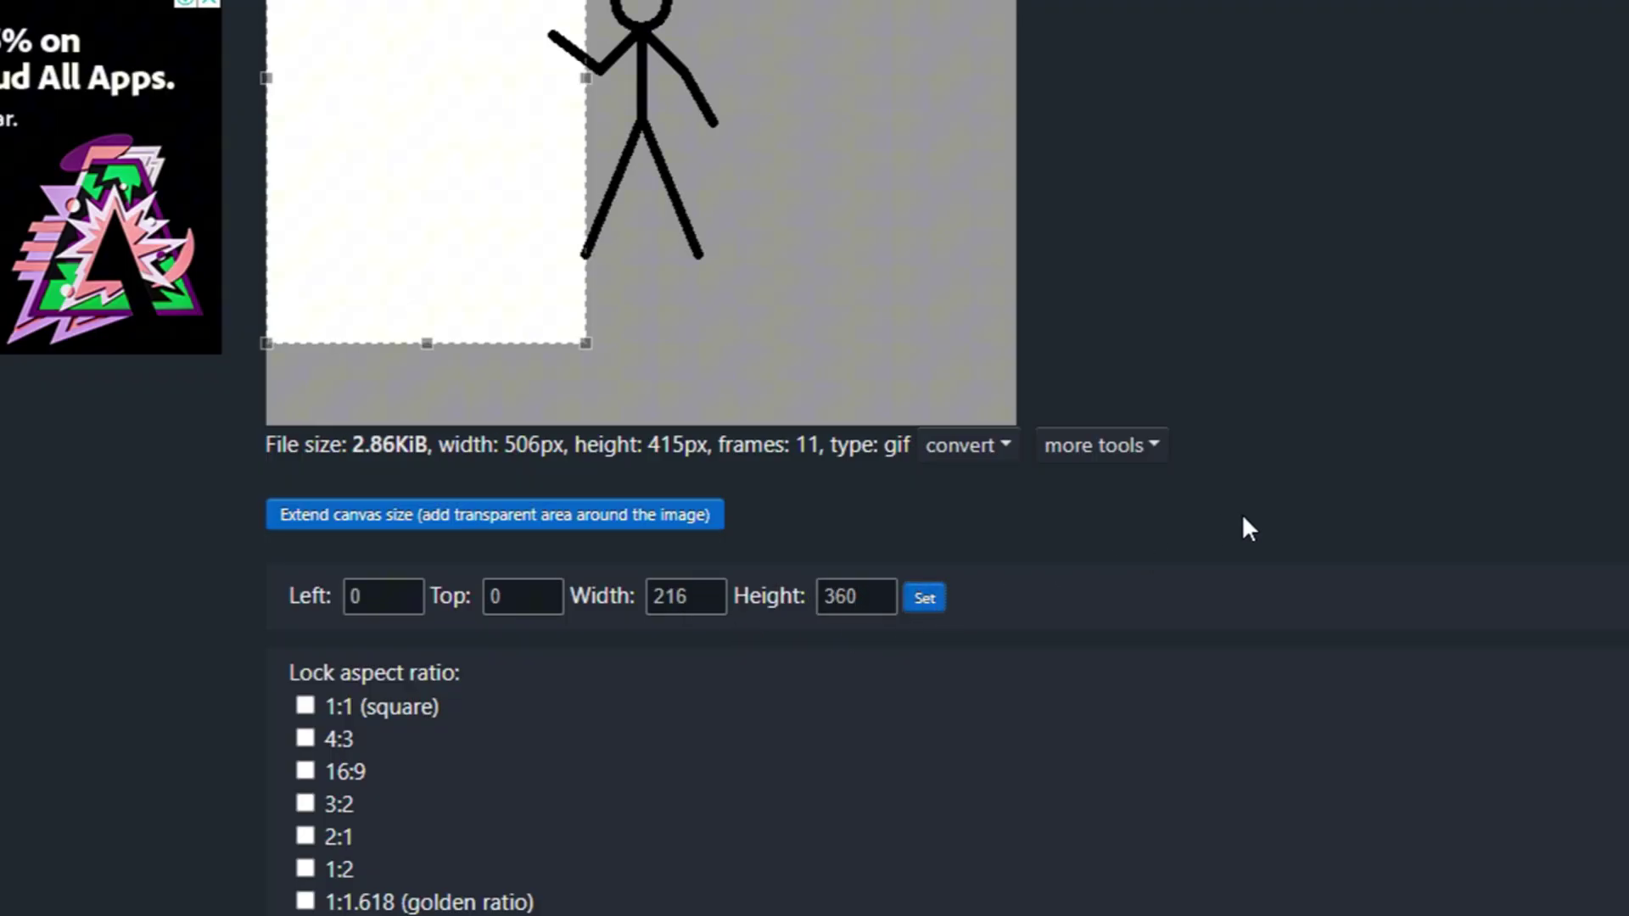
Centre the 216×360 crop box on the stick figure at left 143, top 23, and crop the GIF
{"action": "left_click_drag", "start_coordinate": [465, 222], "coordinate": [658, 248]}
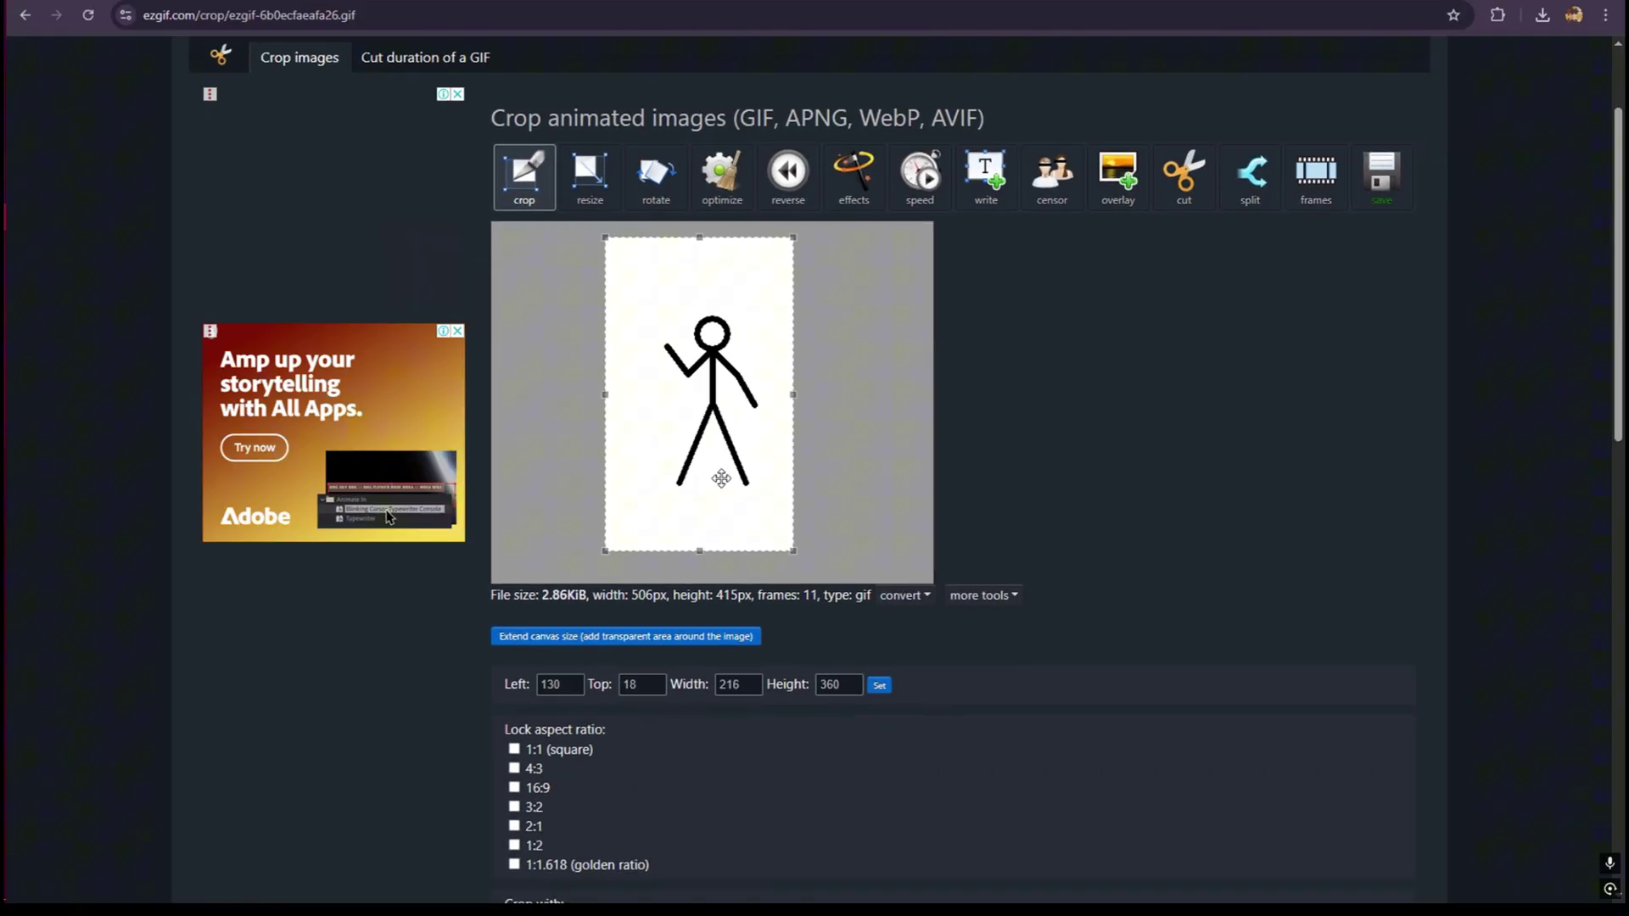
{"action": "left_click_drag", "start_coordinate": [722, 480], "coordinate": [751, 458]}
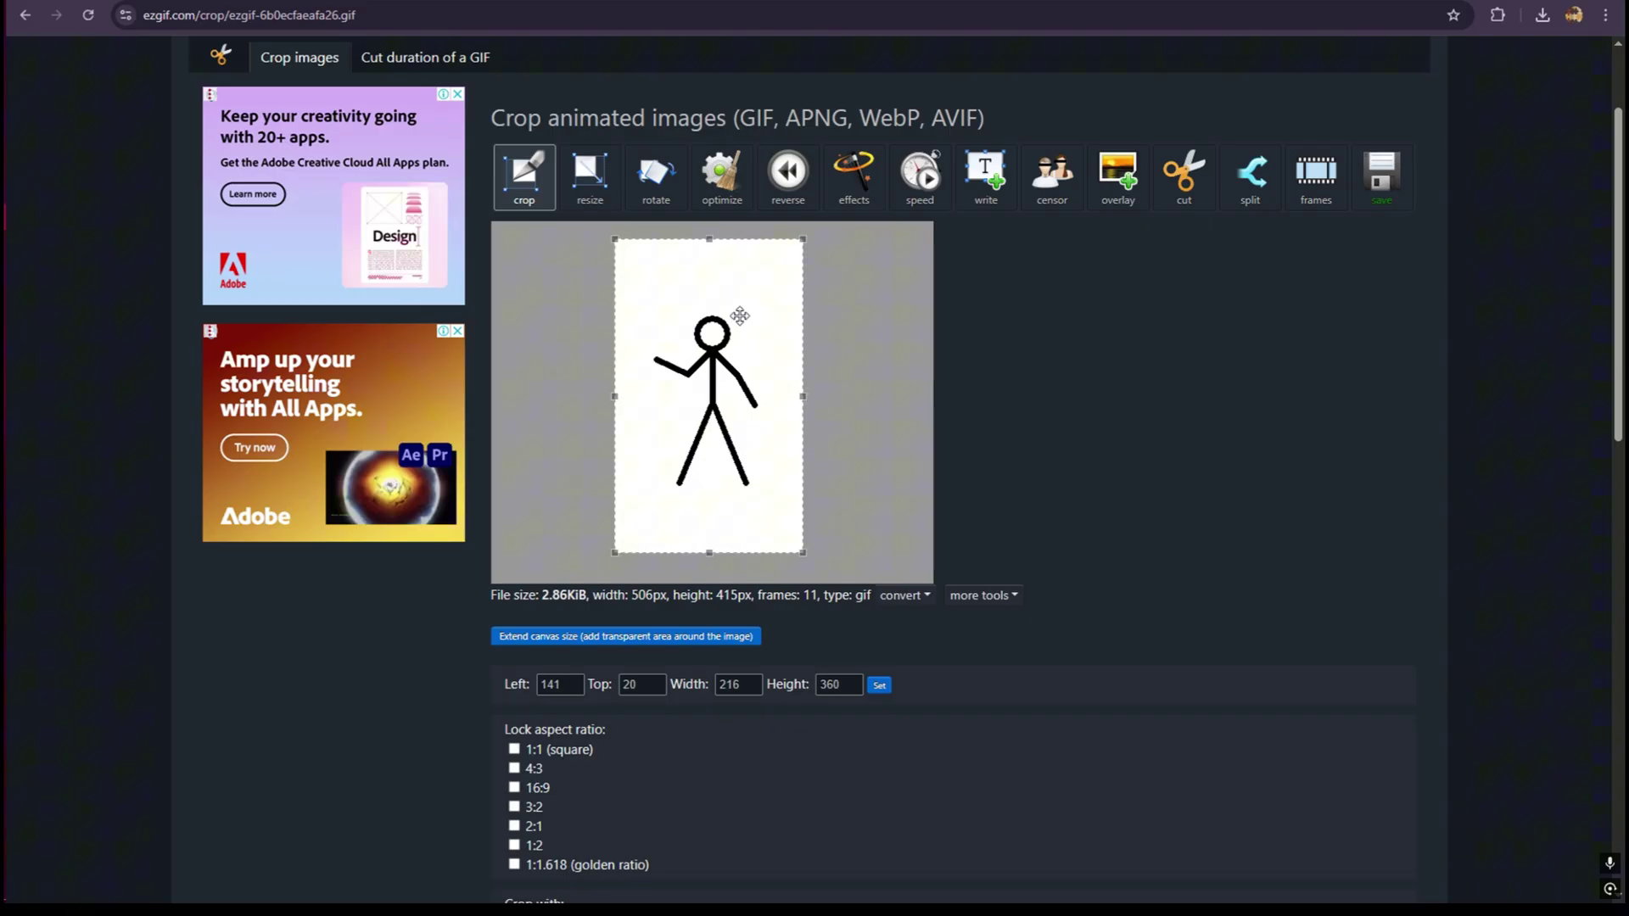
{"action": "left_click_drag", "start_coordinate": [733, 376], "coordinate": [735, 379]}
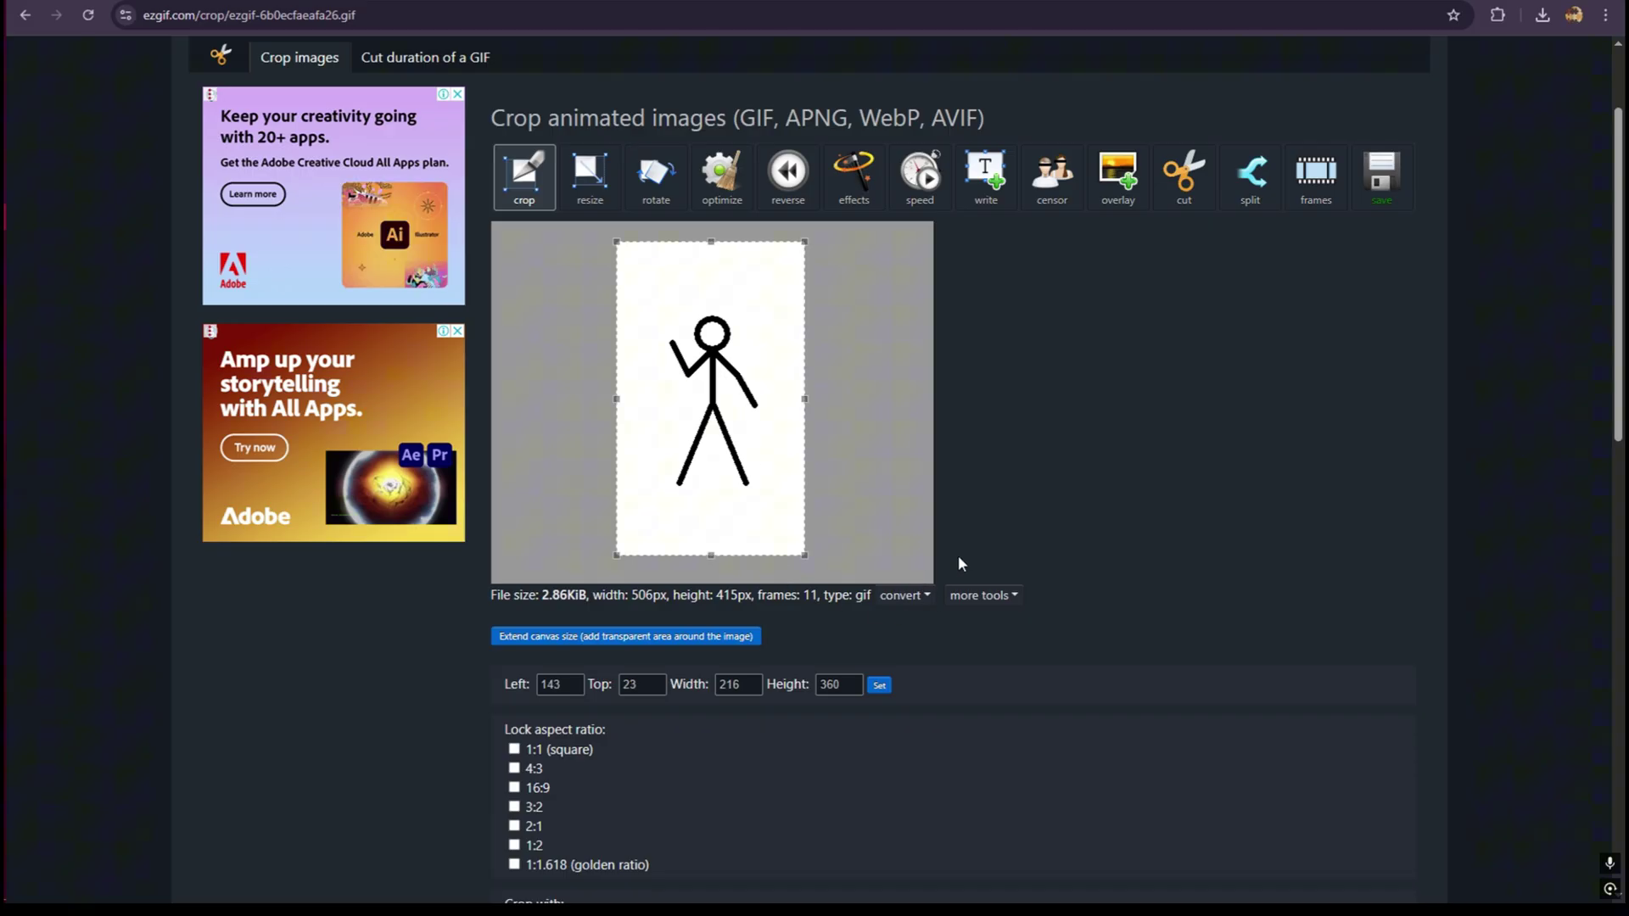
{"action": "scroll", "coordinate": [701, 734], "scroll_direction": "down", "scroll_amount": 3}
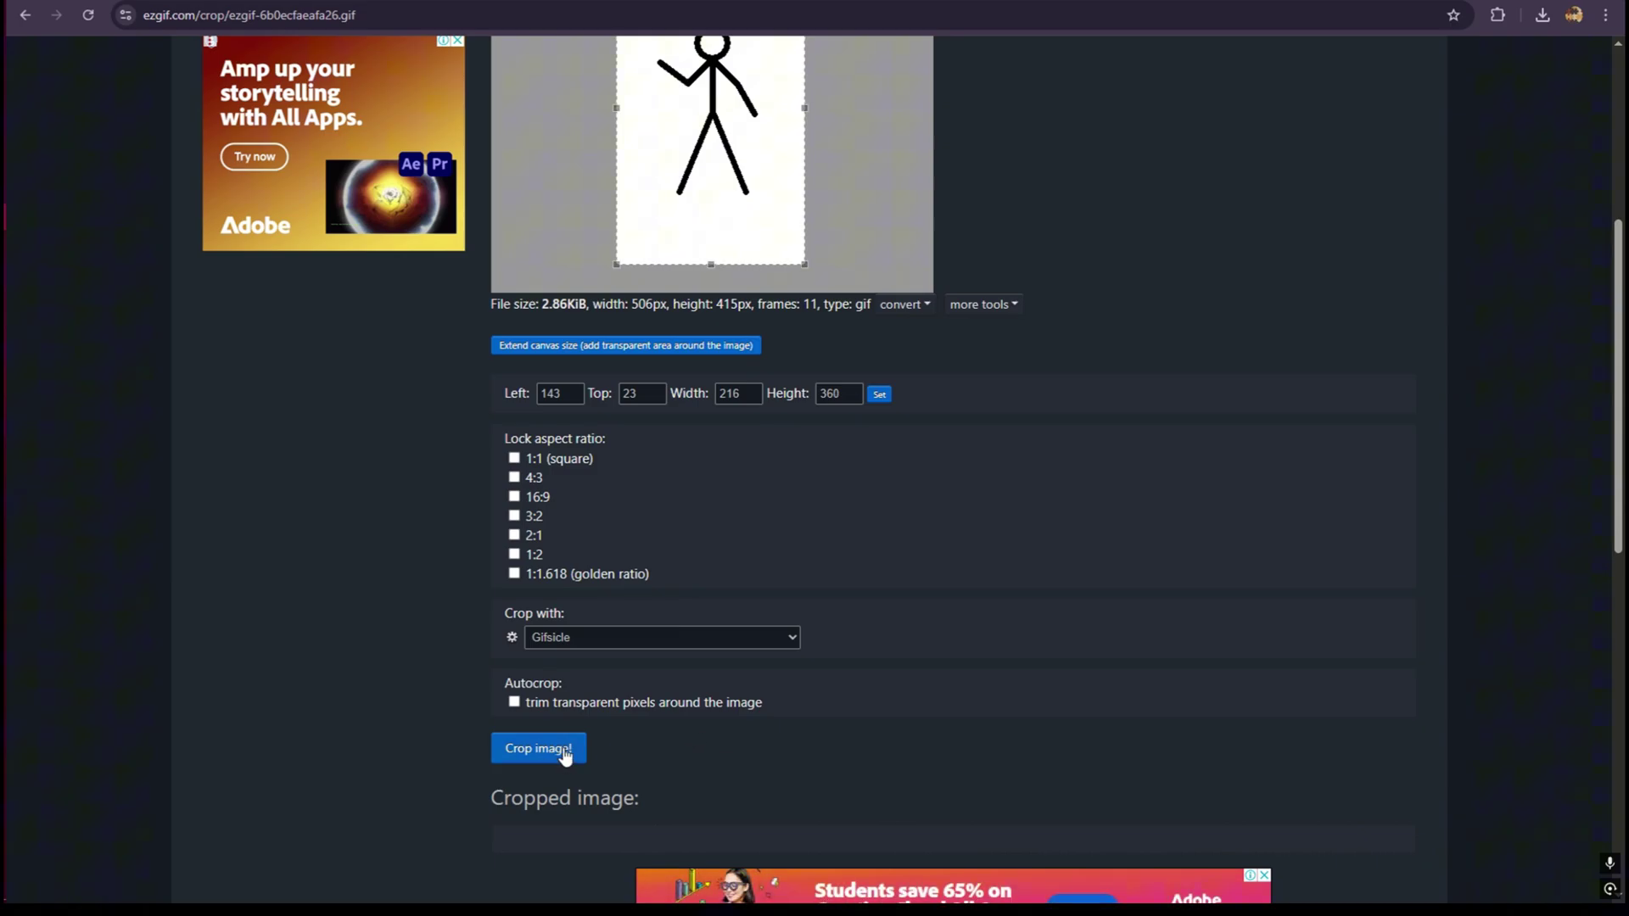
{"action": "left_click", "coordinate": [558, 753]}
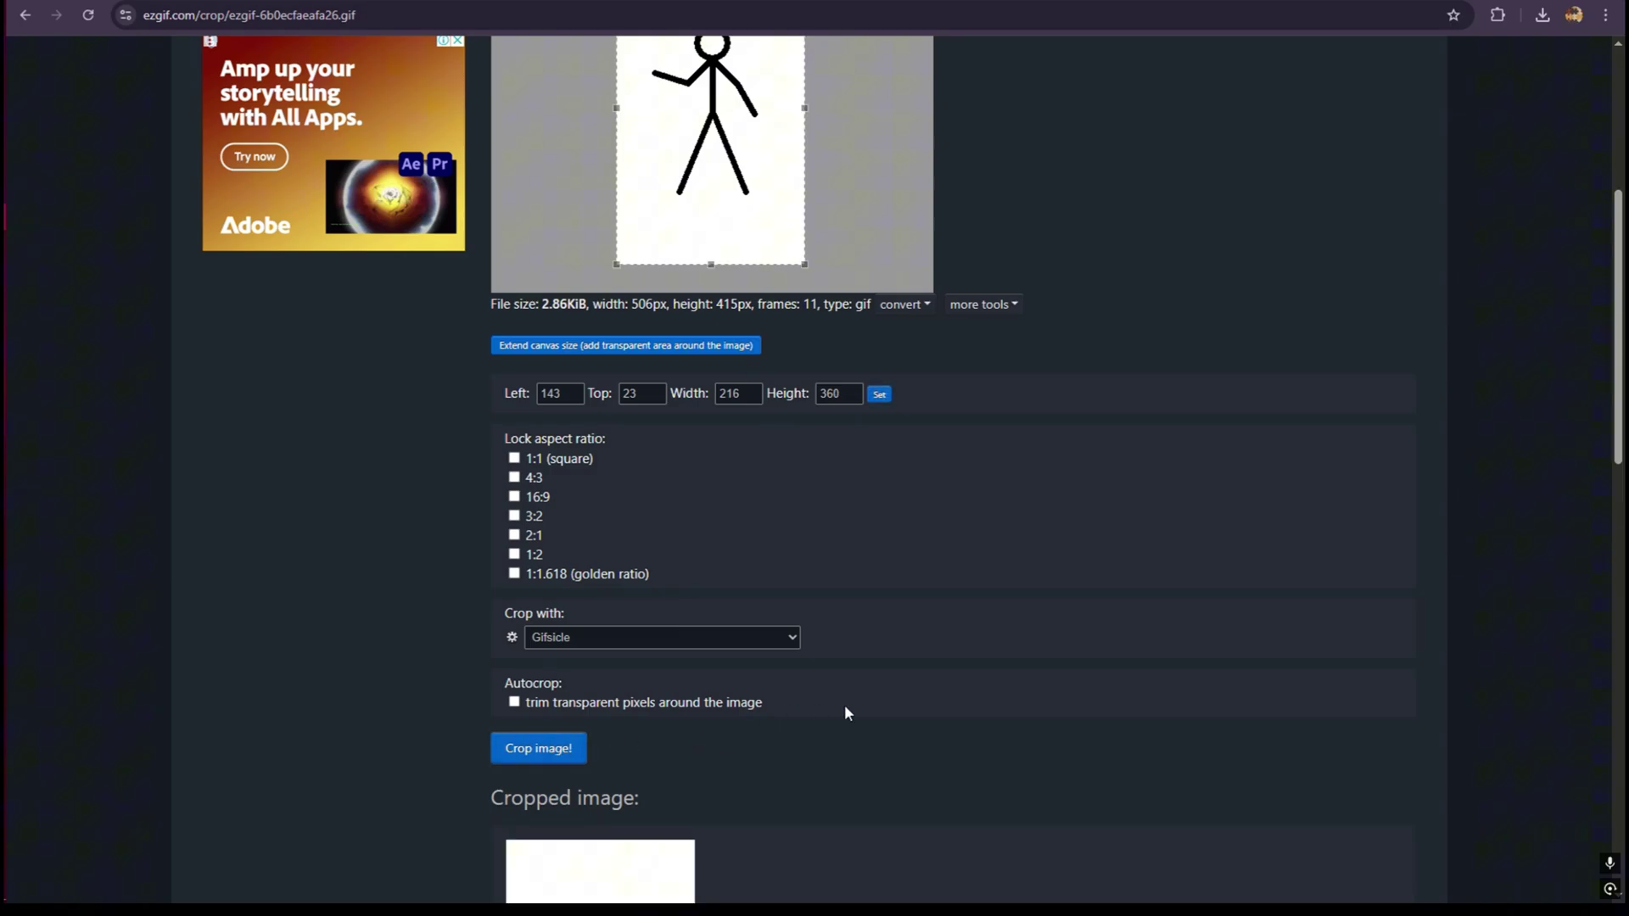
{"action": "scroll", "coordinate": [843, 712], "scroll_direction": "down", "scroll_amount": 6}
{"action": "scroll", "coordinate": [655, 393], "scroll_direction": "down", "scroll_amount": 2}
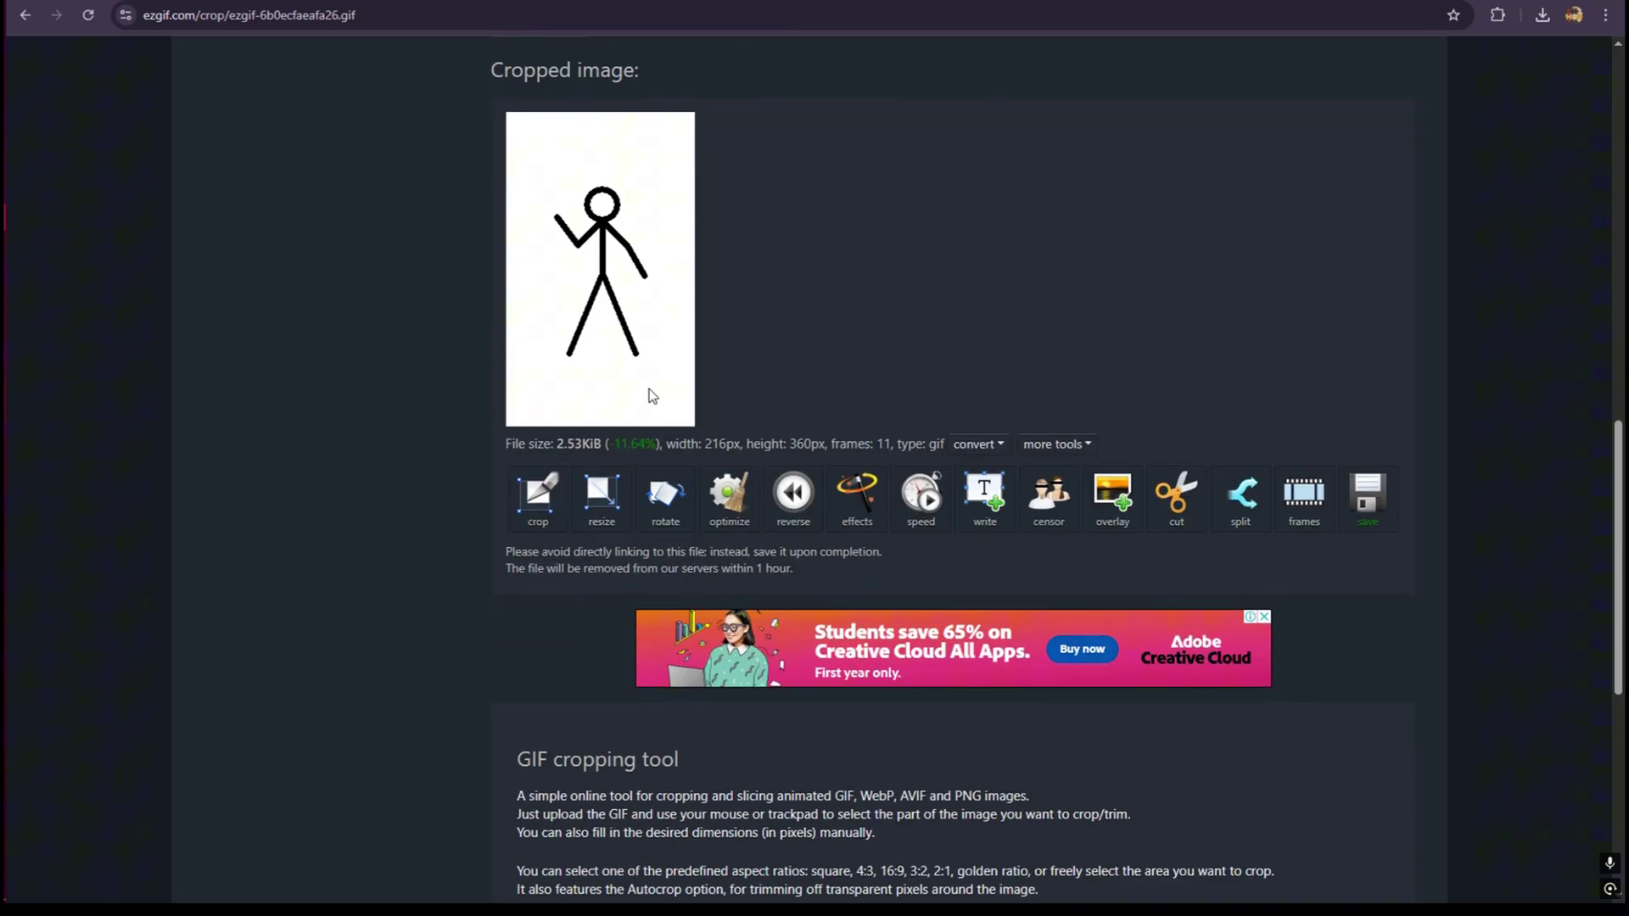
{"action": "scroll", "coordinate": [703, 448], "scroll_direction": "up", "scroll_amount": 2}
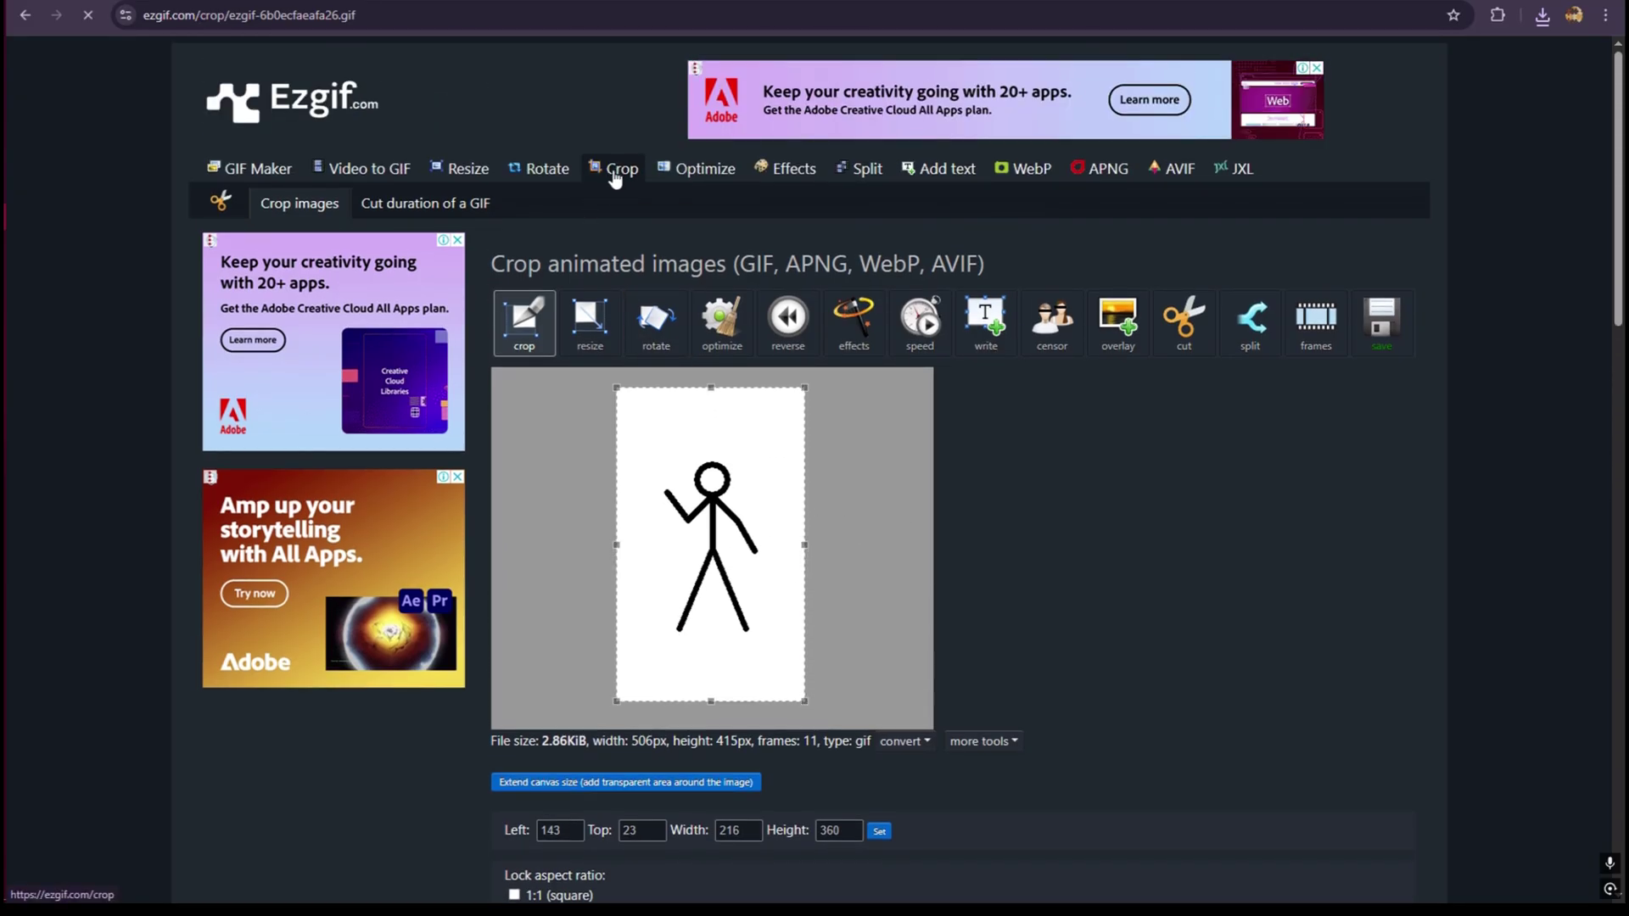
Upload Pivot_Wave-ezgif.com-crop.gif (216×360, 11 frames) into a fresh crop tool
{"action": "left_click", "coordinate": [619, 172]}
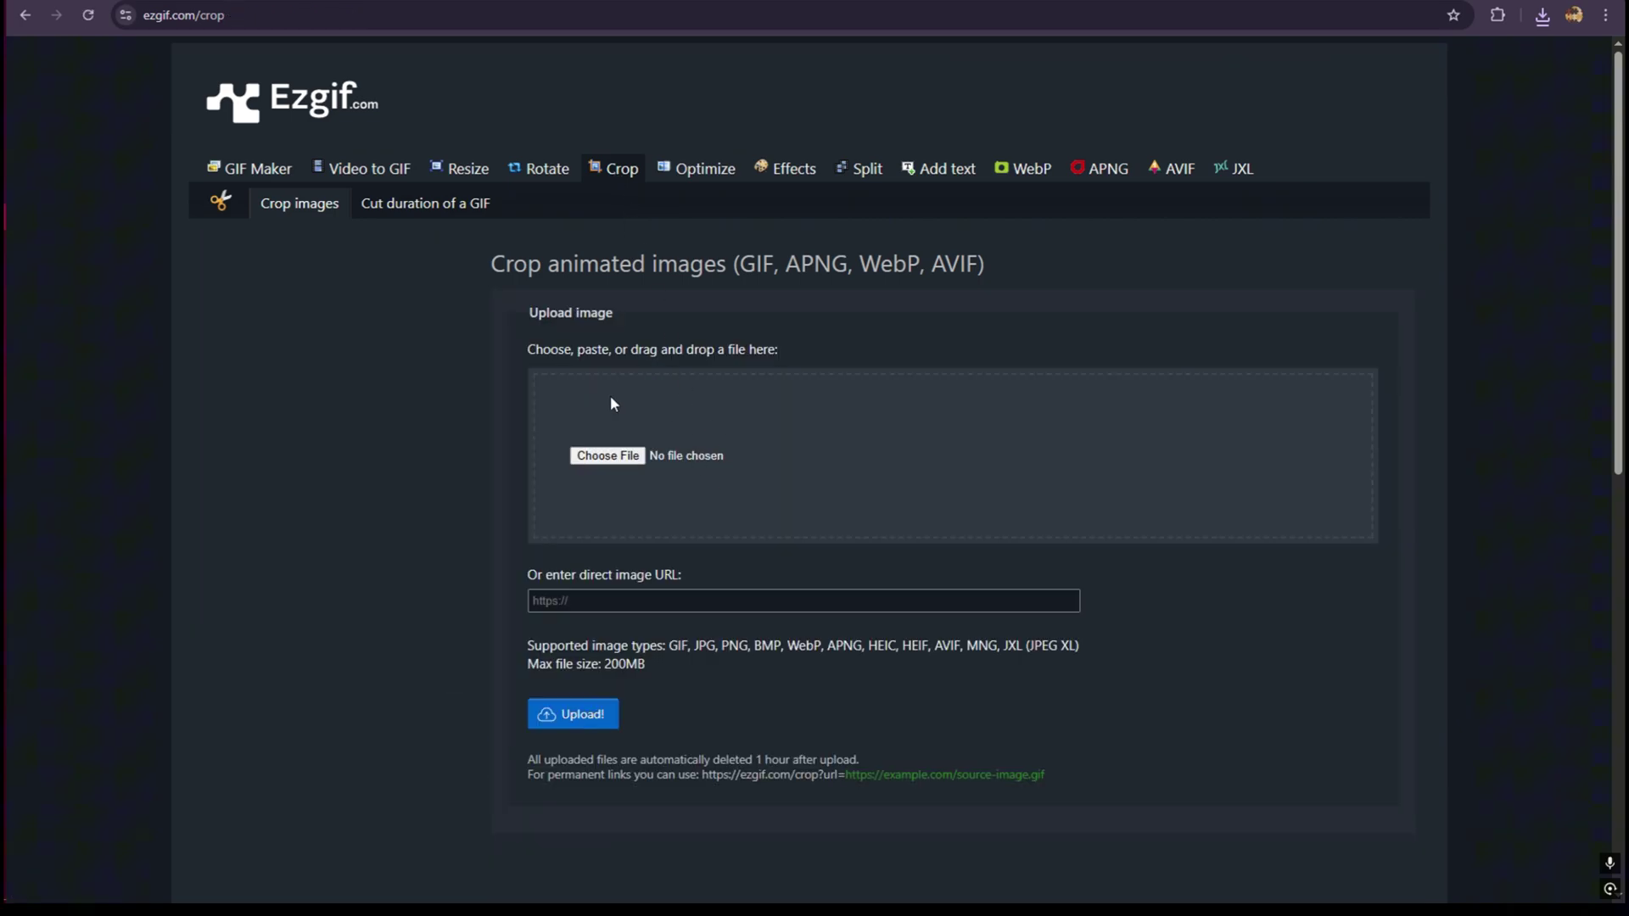
{"action": "left_click", "coordinate": [623, 458]}
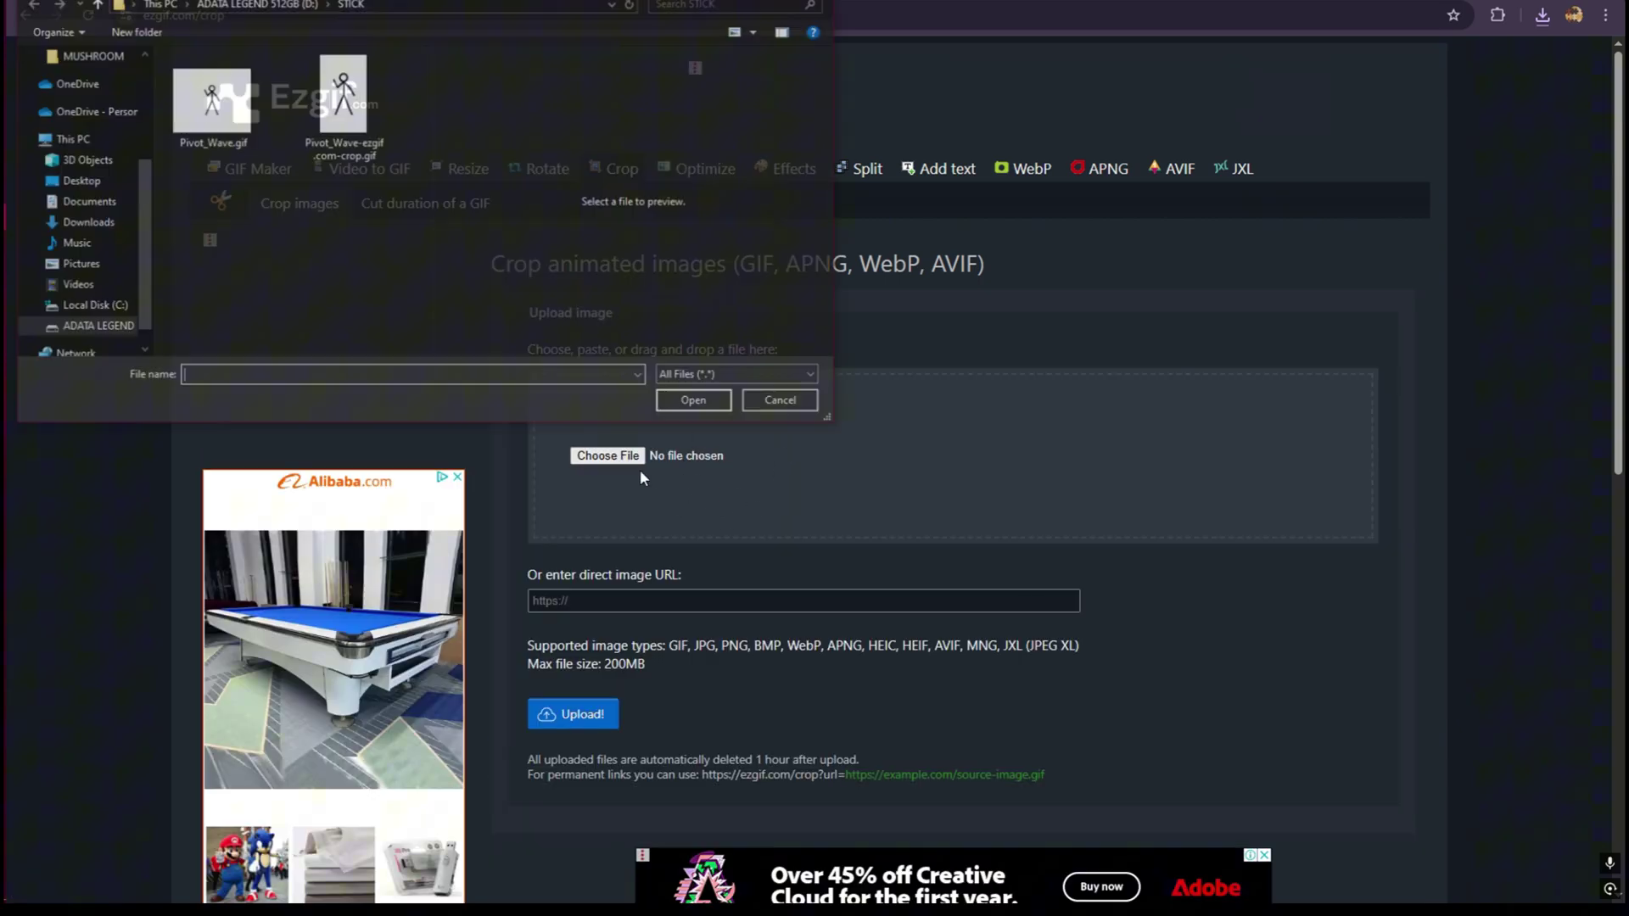
{"action": "left_click", "coordinate": [343, 128]}
{"action": "left_click", "coordinate": [696, 404]}
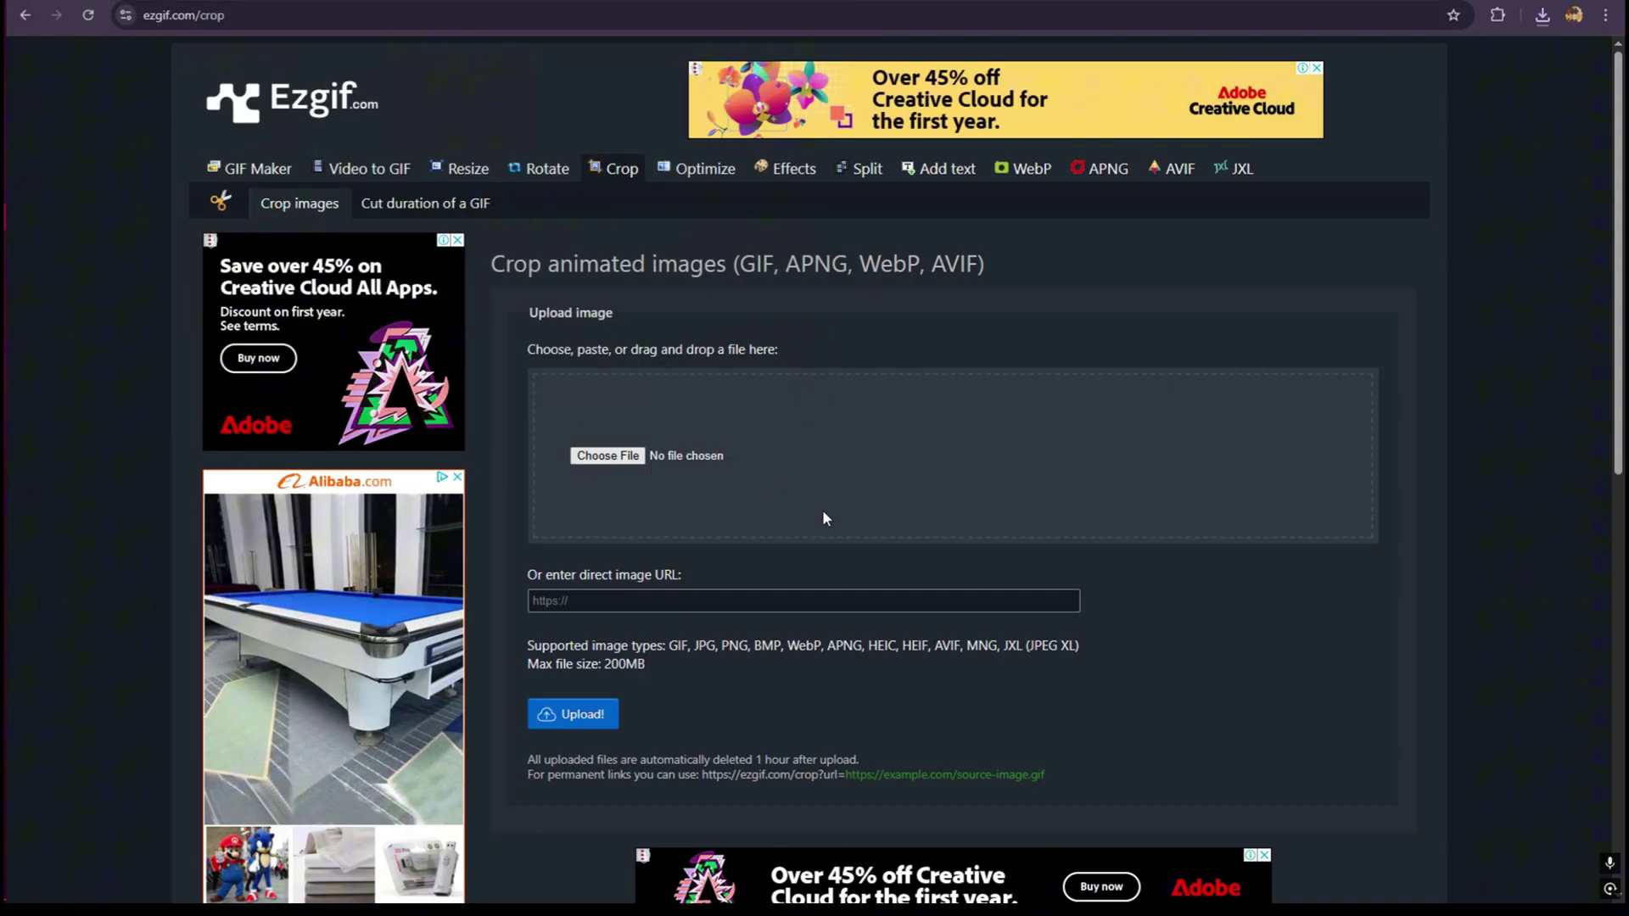
{"action": "scroll", "coordinate": [822, 559], "scroll_direction": "down", "scroll_amount": 5}
{"action": "left_click", "coordinate": [567, 275]}
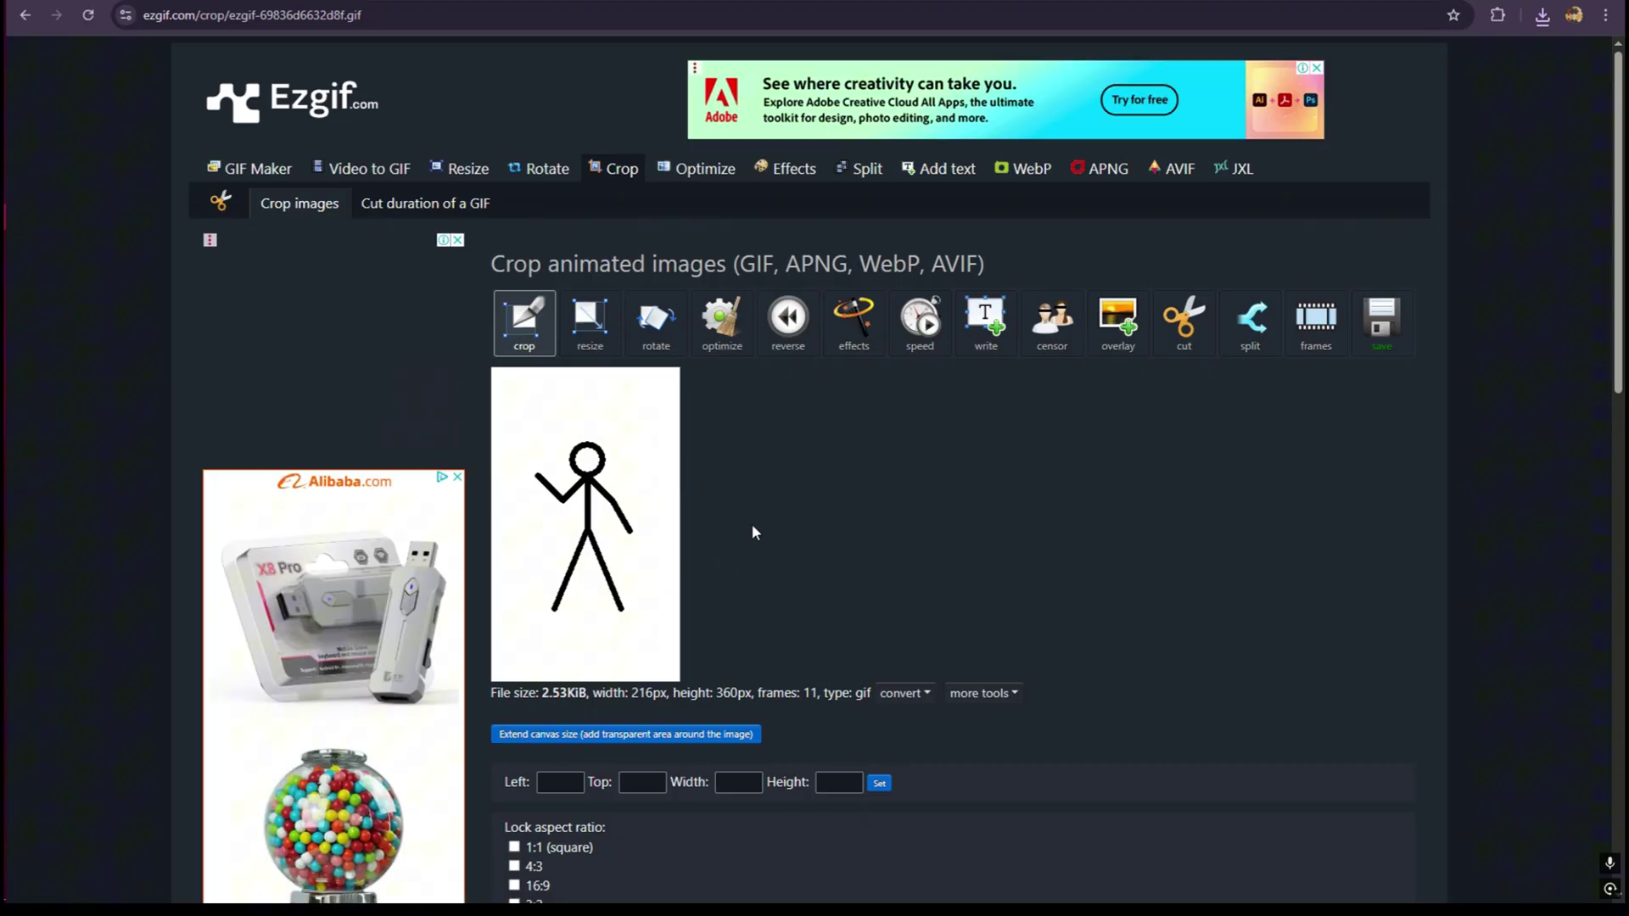
Set the crop area to Left 0, Top 0, Width 72, Height 72
{"action": "scroll", "coordinate": [752, 531], "scroll_direction": "down", "scroll_amount": 2}
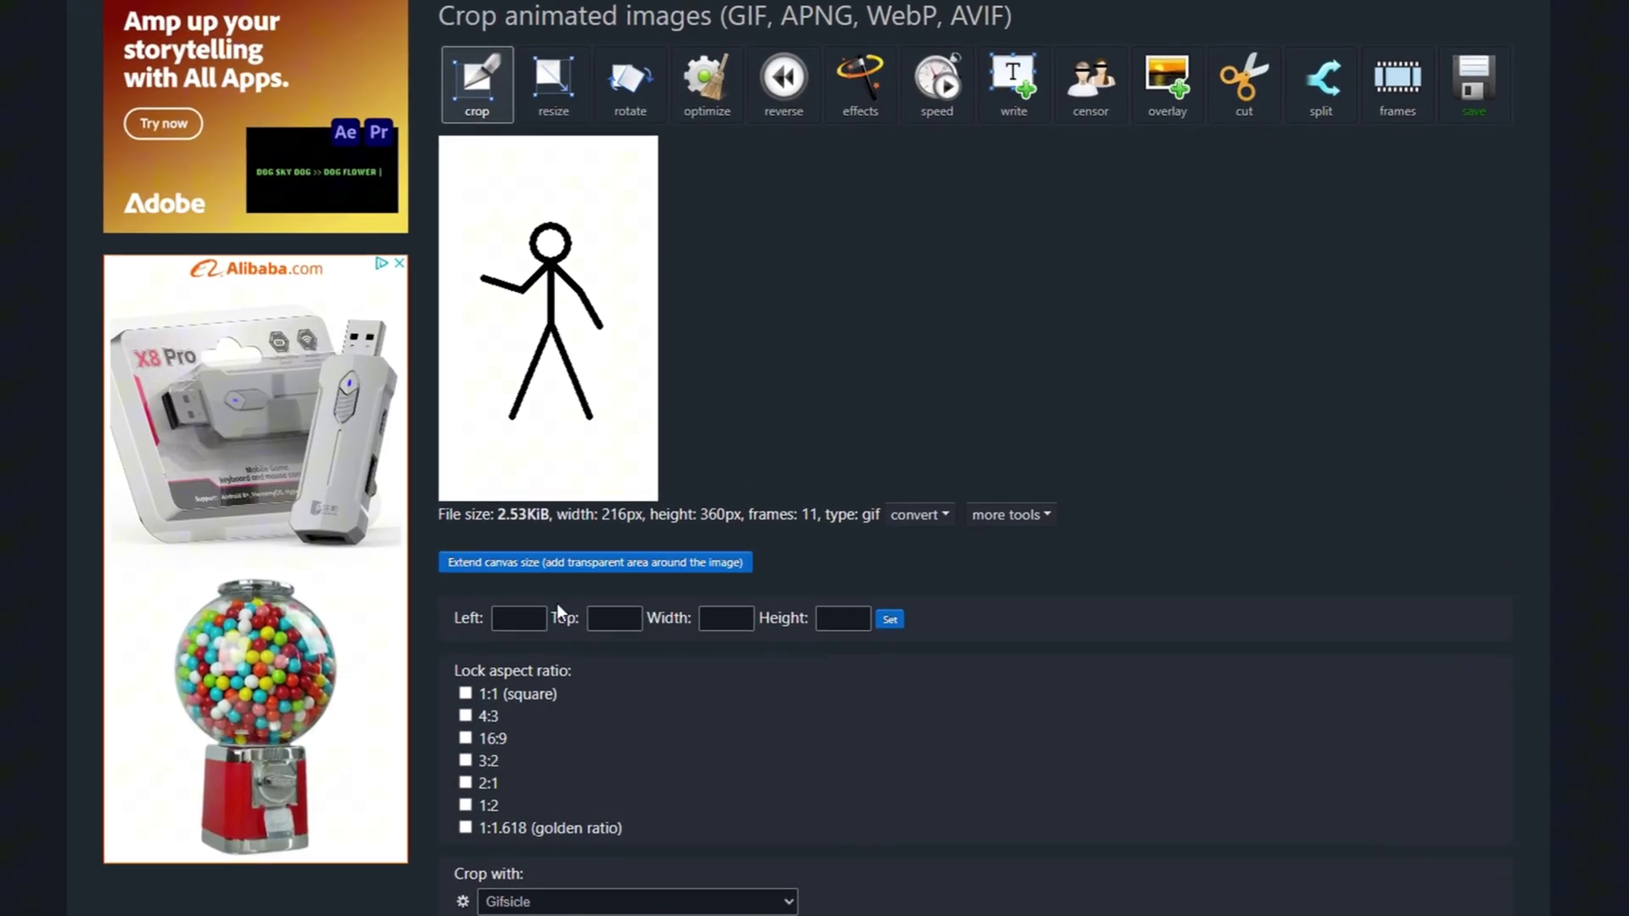
{"action": "left_click", "coordinate": [485, 602]}
{"action": "type", "text": "0"}
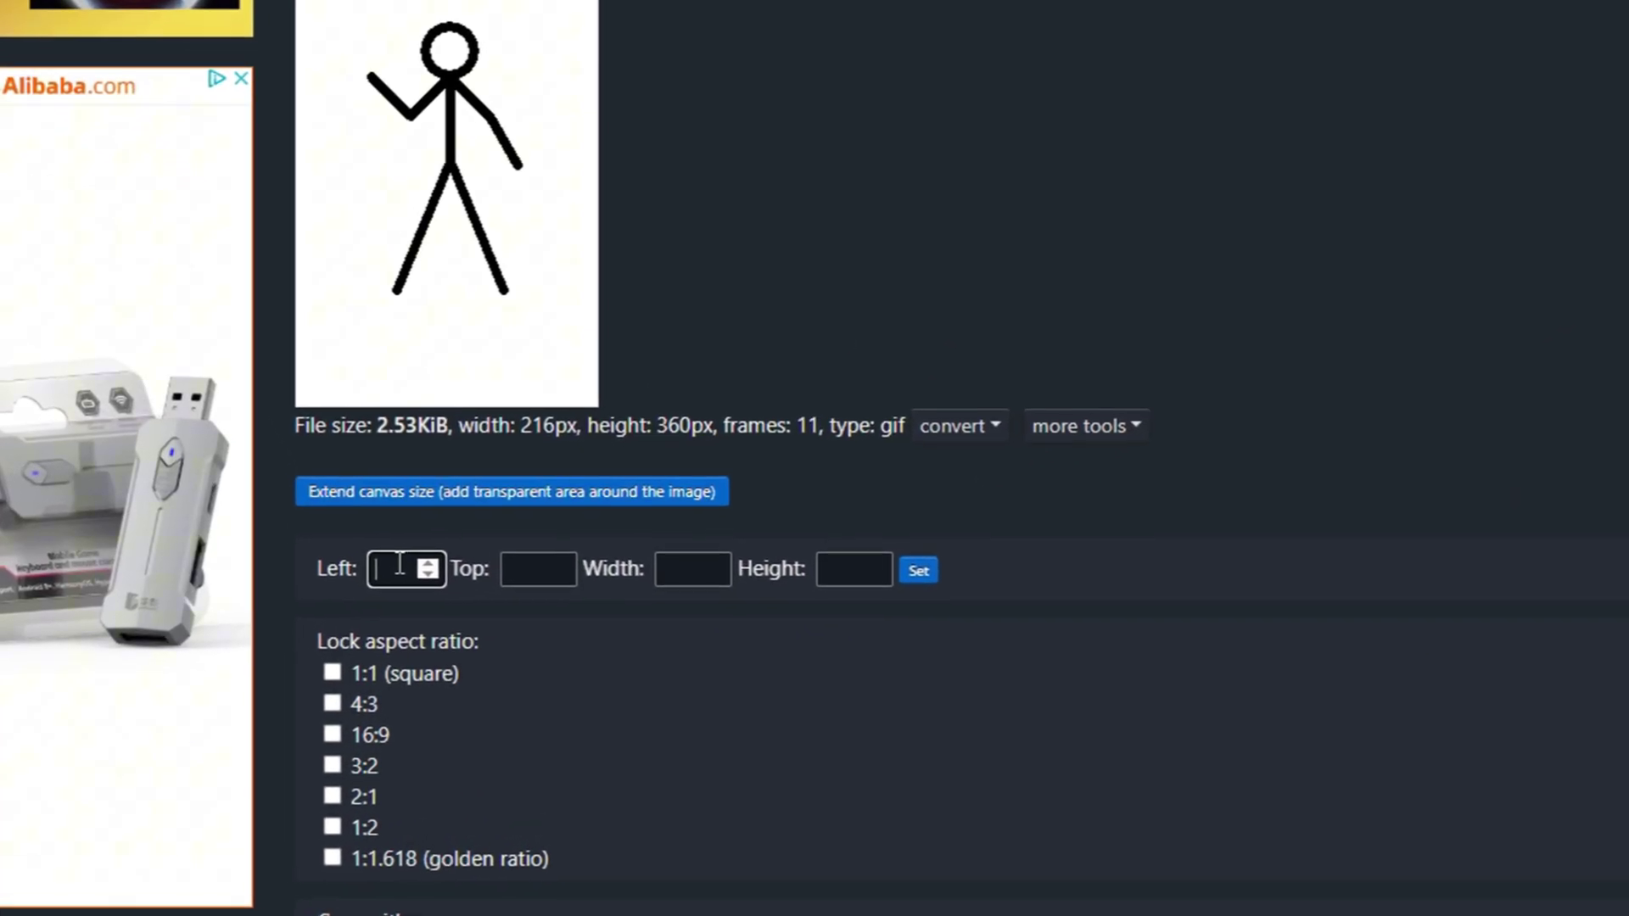
{"action": "left_click", "coordinate": [517, 560]}
{"action": "type", "text": "0"}
{"action": "left_click", "coordinate": [669, 558]}
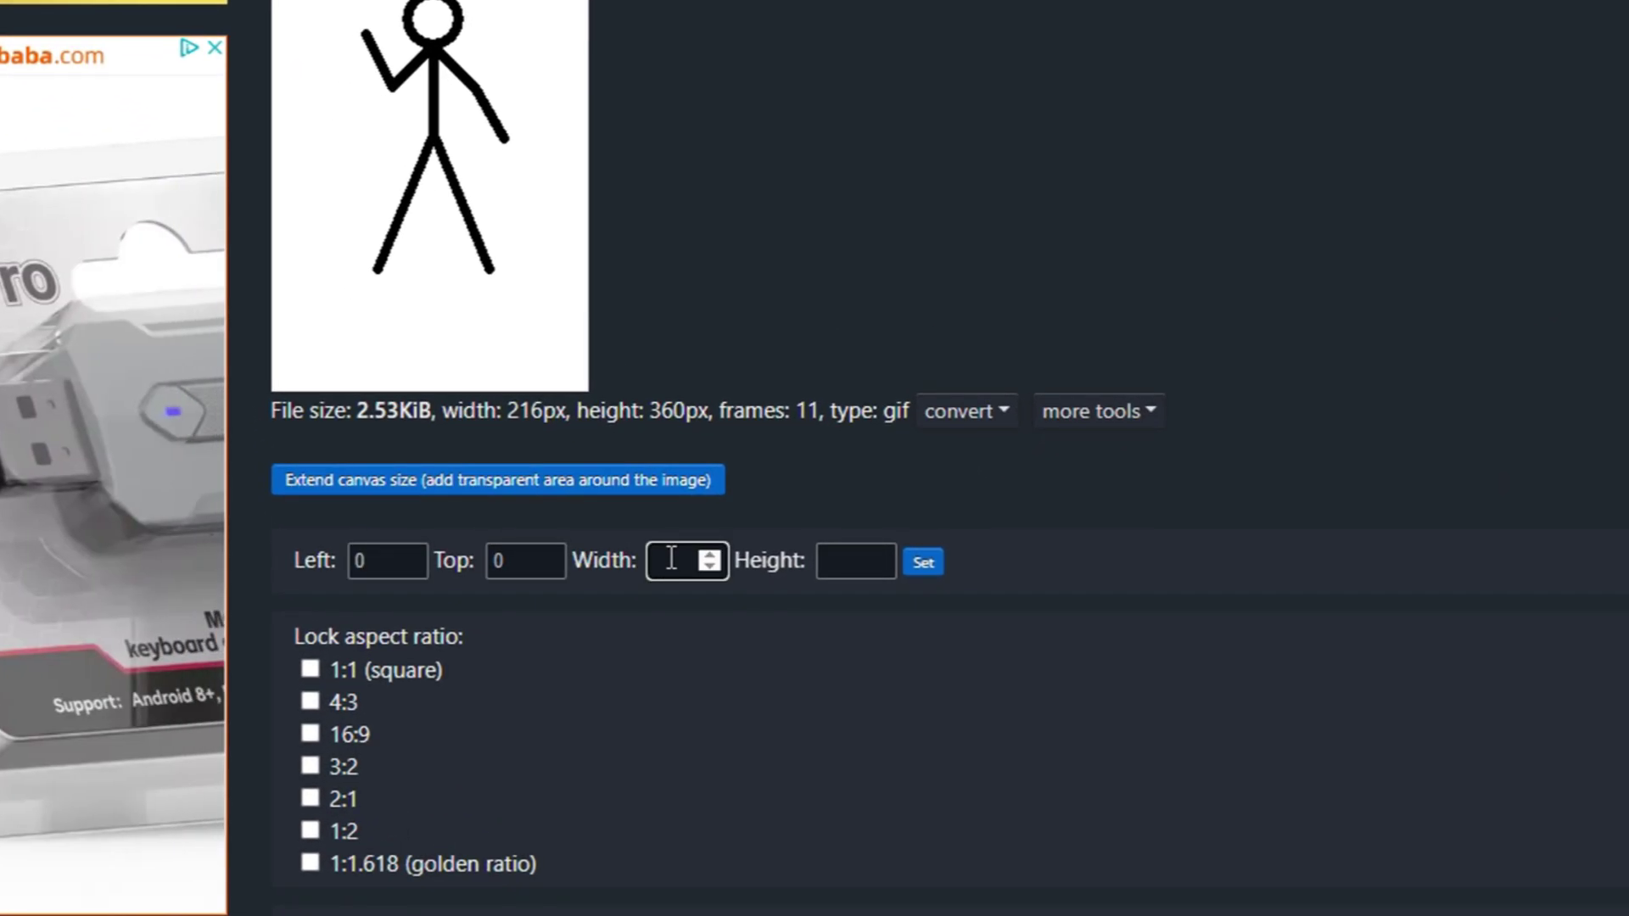
{"action": "type", "text": "72"}
{"action": "left_click", "coordinate": [838, 560]}
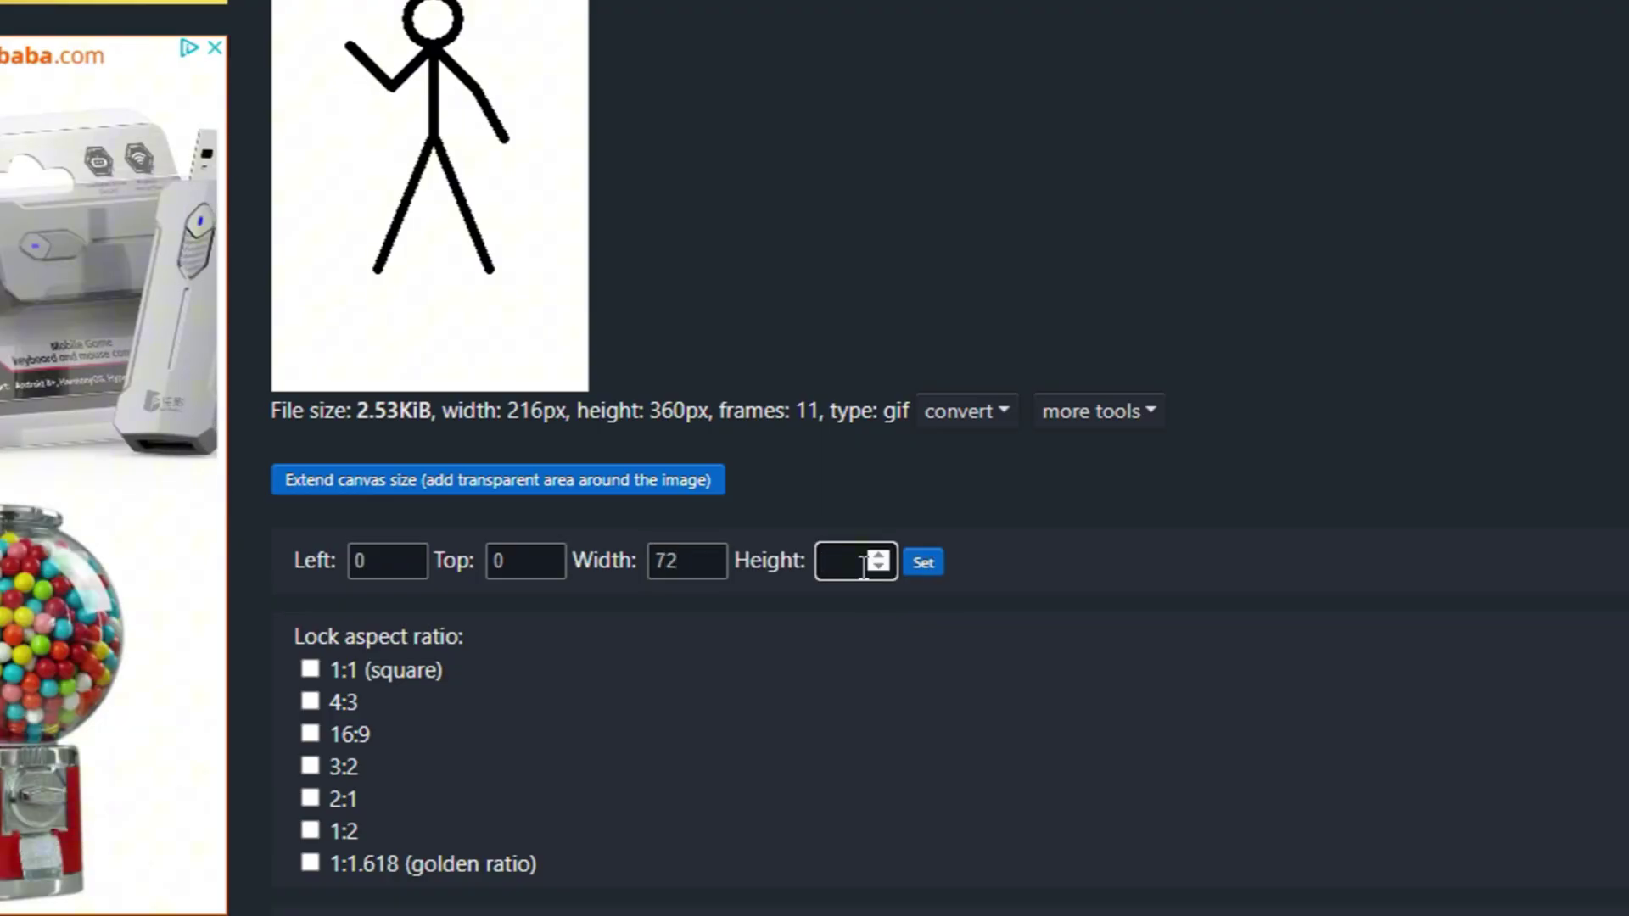
{"action": "type", "text": "72"}
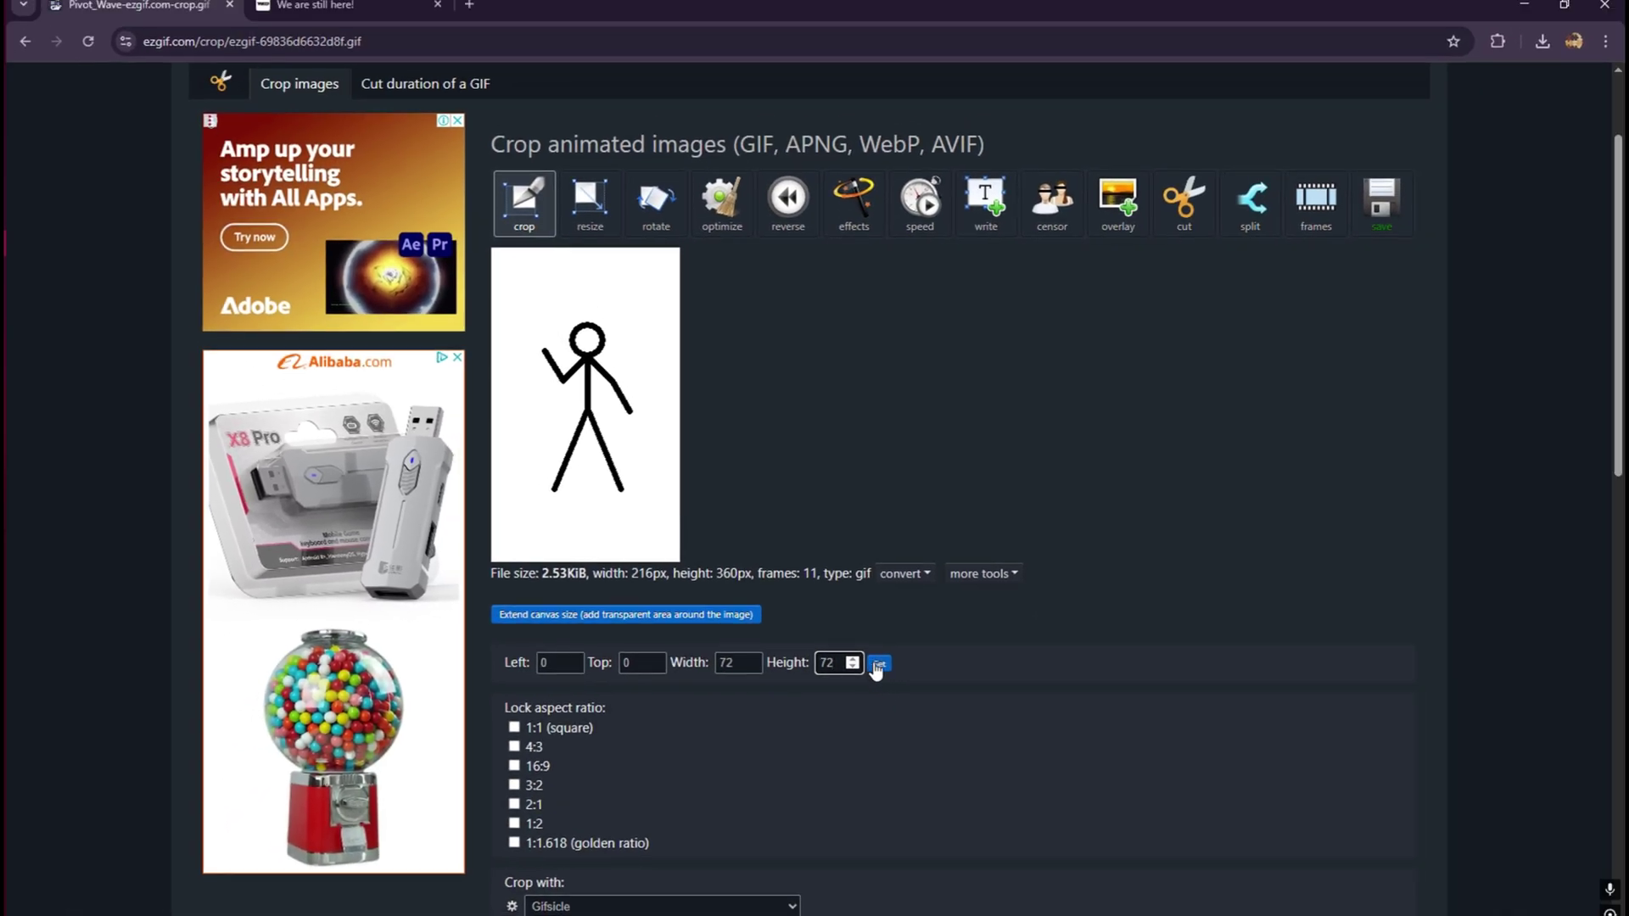
{"action": "left_click", "coordinate": [899, 621]}
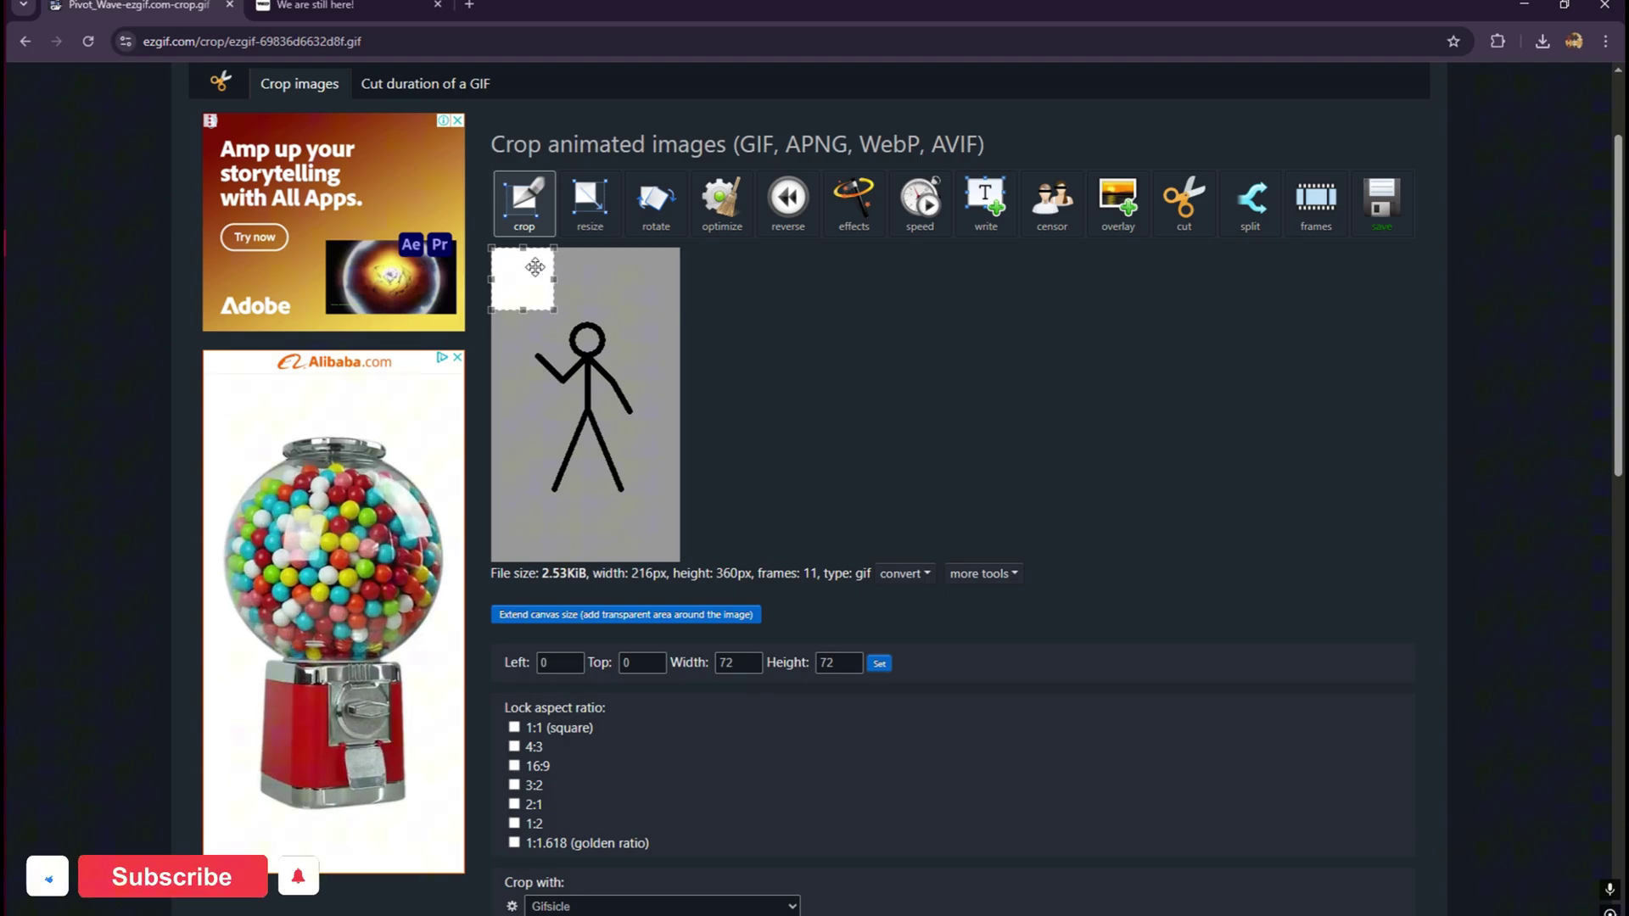
Lock the ratio to 1:1 square and crop the top-left 72×72 tile
{"action": "left_click", "coordinate": [514, 728]}
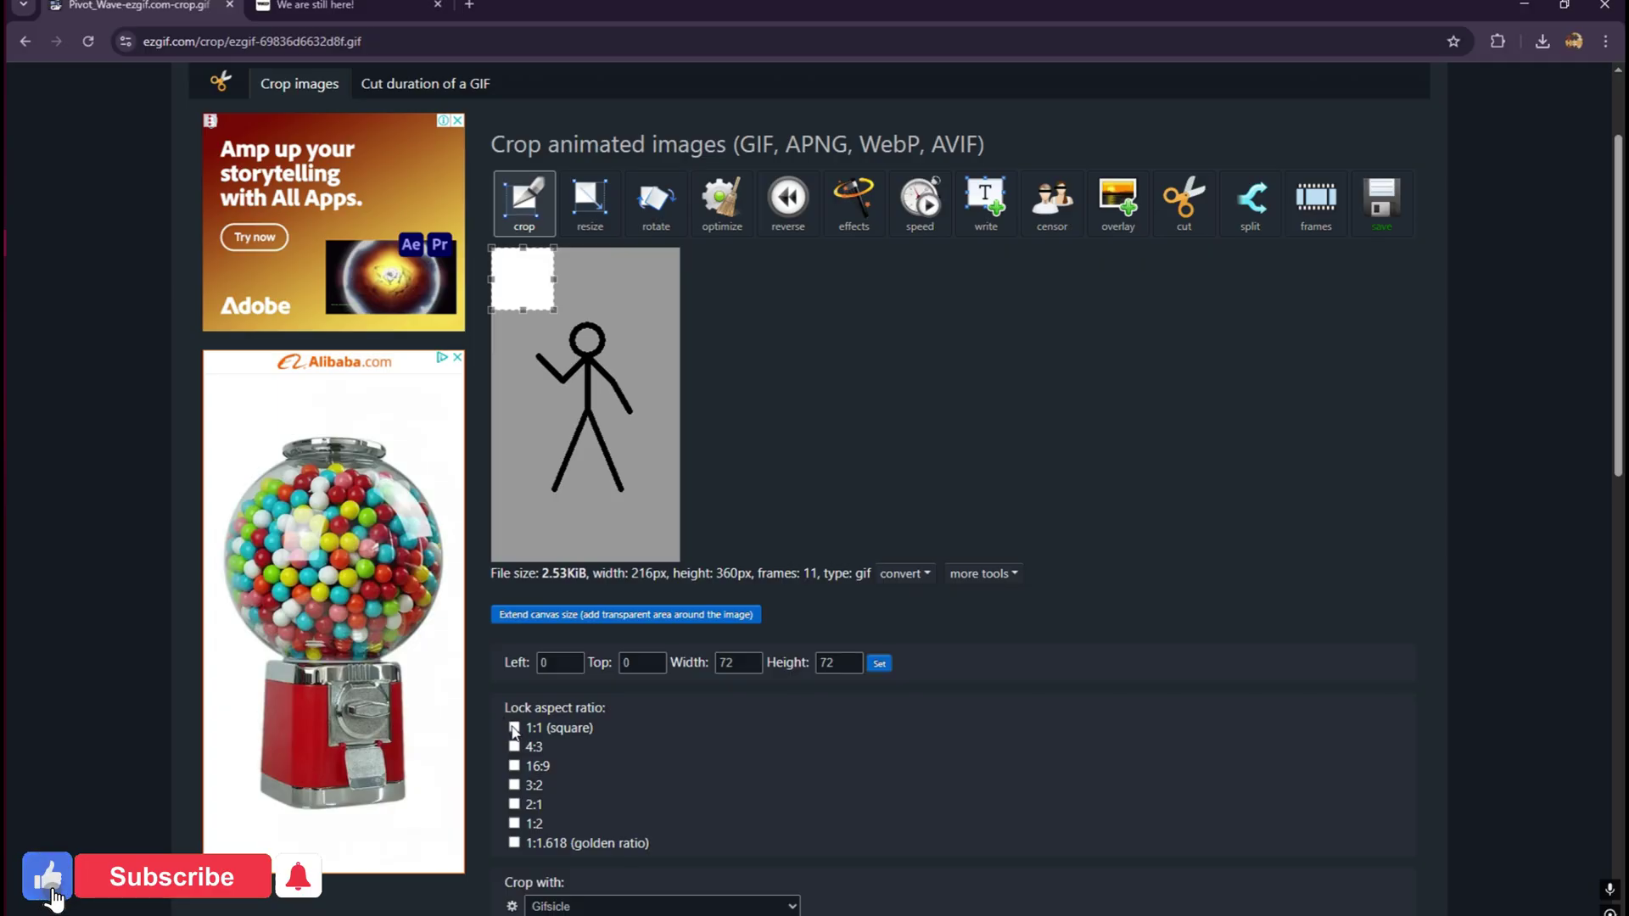
{"action": "scroll", "coordinate": [628, 730], "scroll_direction": "down", "scroll_amount": 3}
{"action": "left_click", "coordinate": [563, 729]}
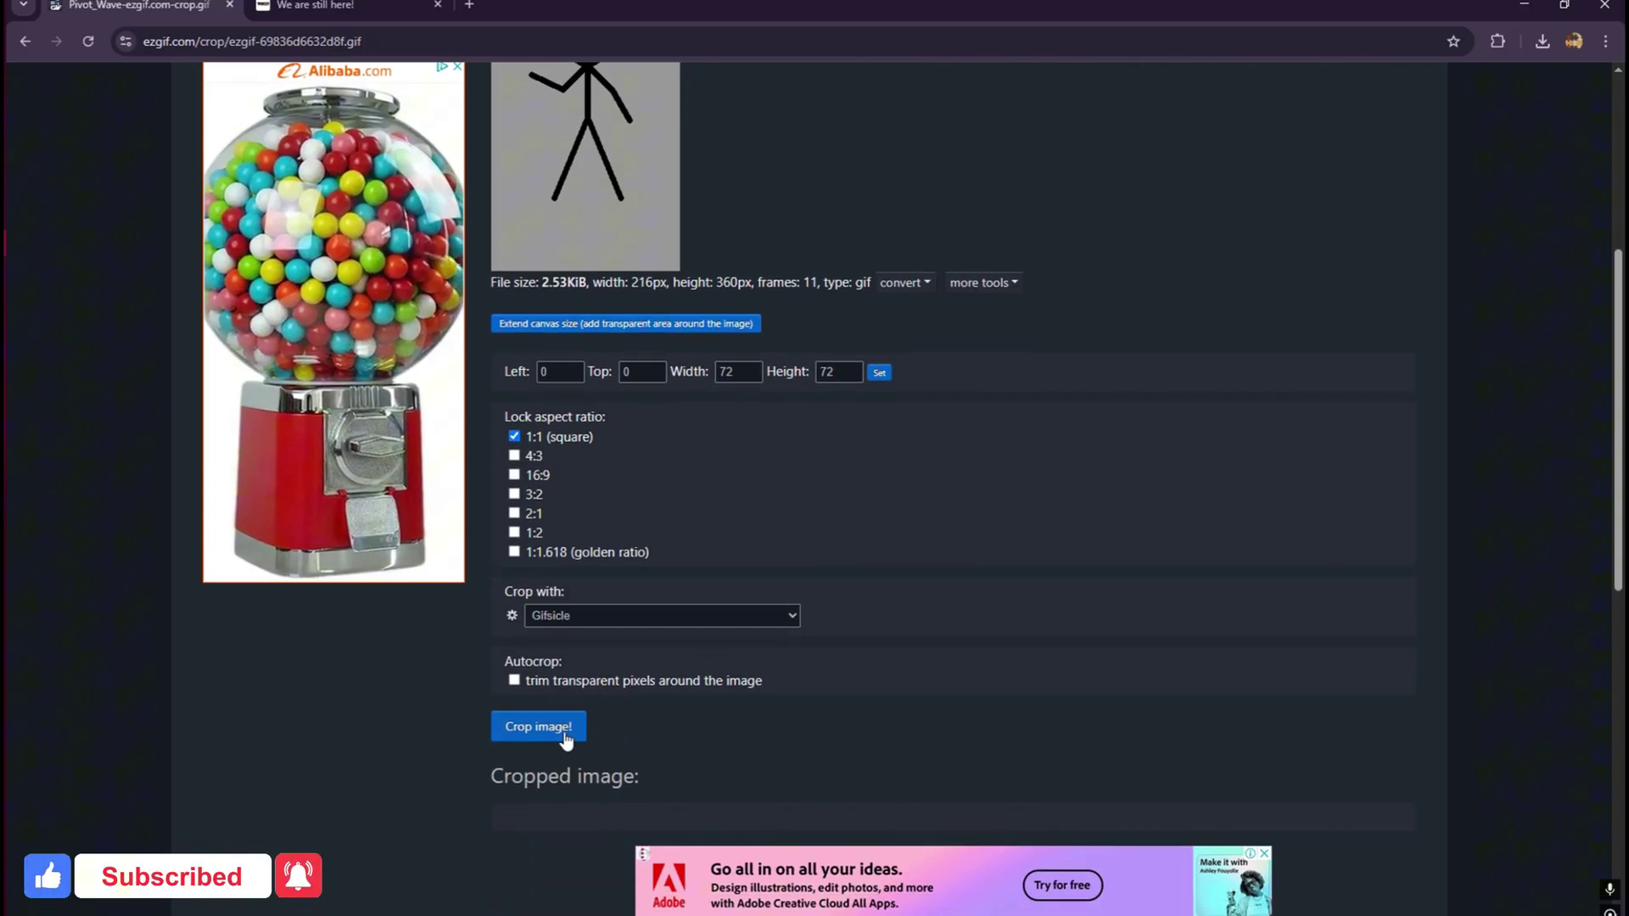
{"action": "scroll", "coordinate": [729, 713], "scroll_direction": "down", "scroll_amount": 3}
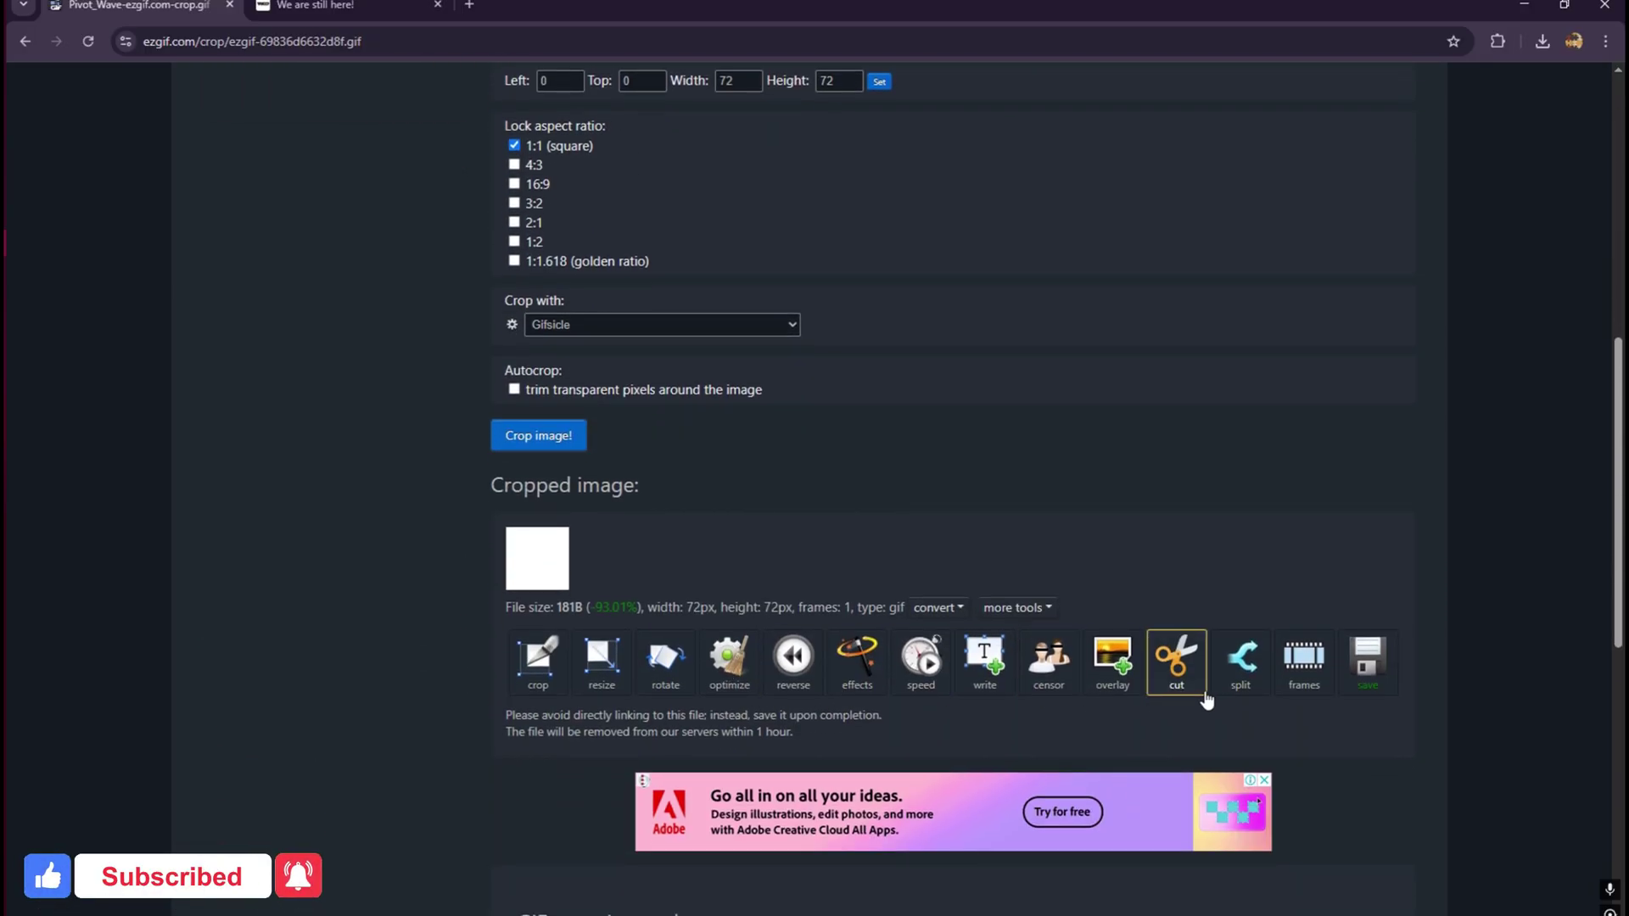
Save the cropped top-left 72×72 tile
{"action": "left_click", "coordinate": [1384, 696]}
{"action": "scroll", "coordinate": [426, 431], "scroll_direction": "up", "scroll_amount": 9}
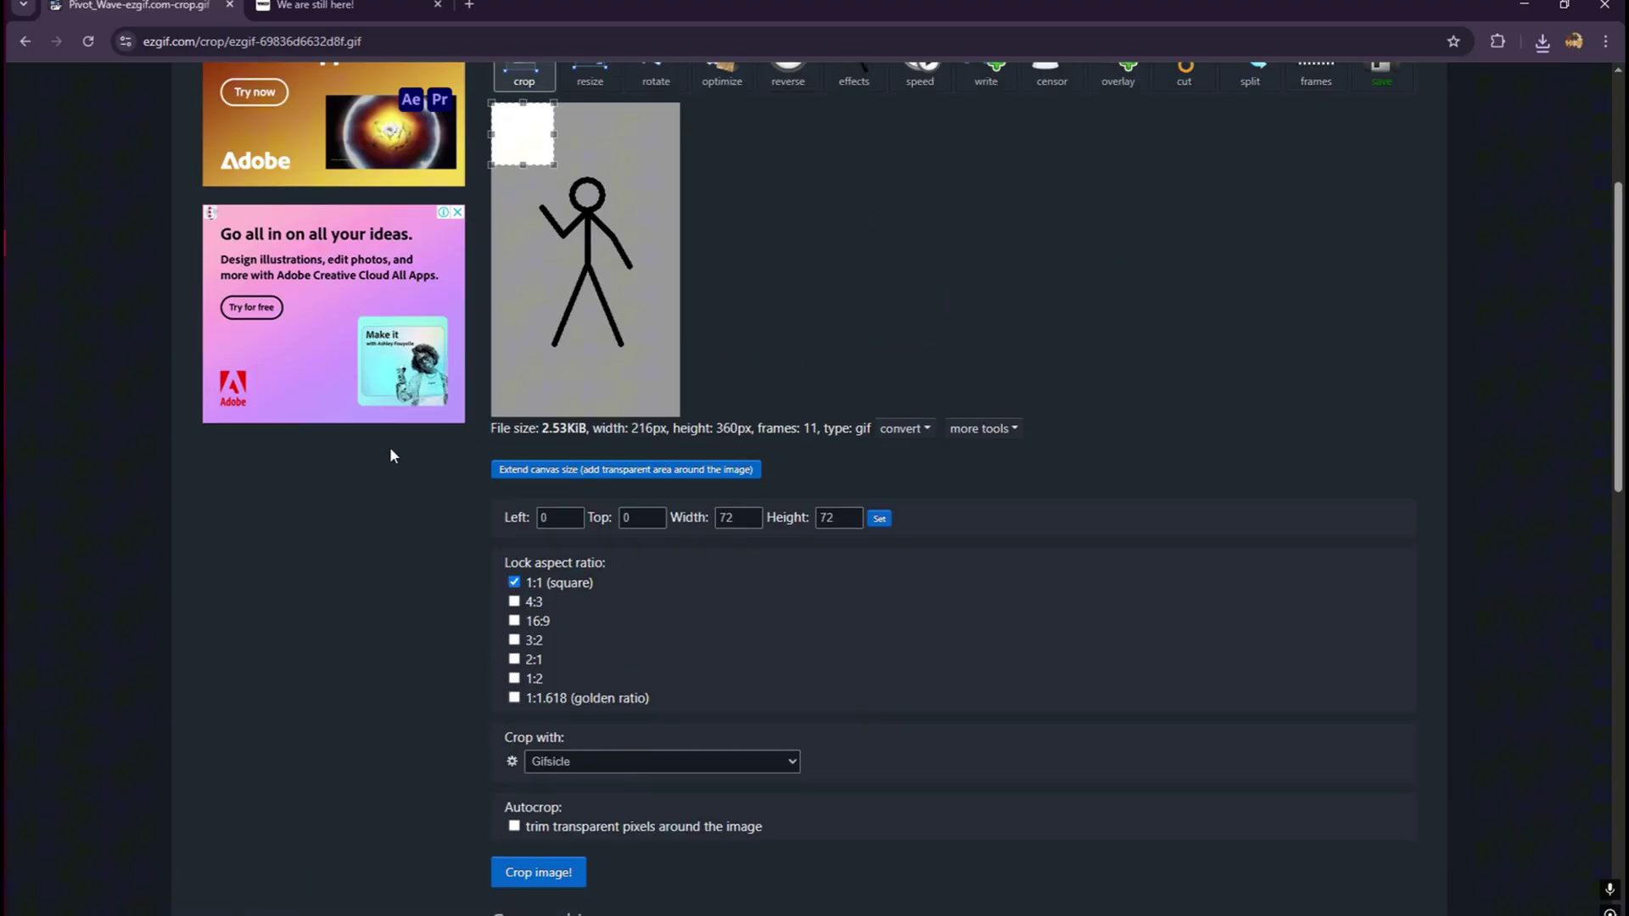
{"action": "scroll", "coordinate": [555, 522], "scroll_direction": "down", "scroll_amount": 3}
Crop the 72×72 tile at Left 72 and save it as Pivot_Wave-ezgif.com-crop (2).gif
{"action": "left_click", "coordinate": [555, 518]}
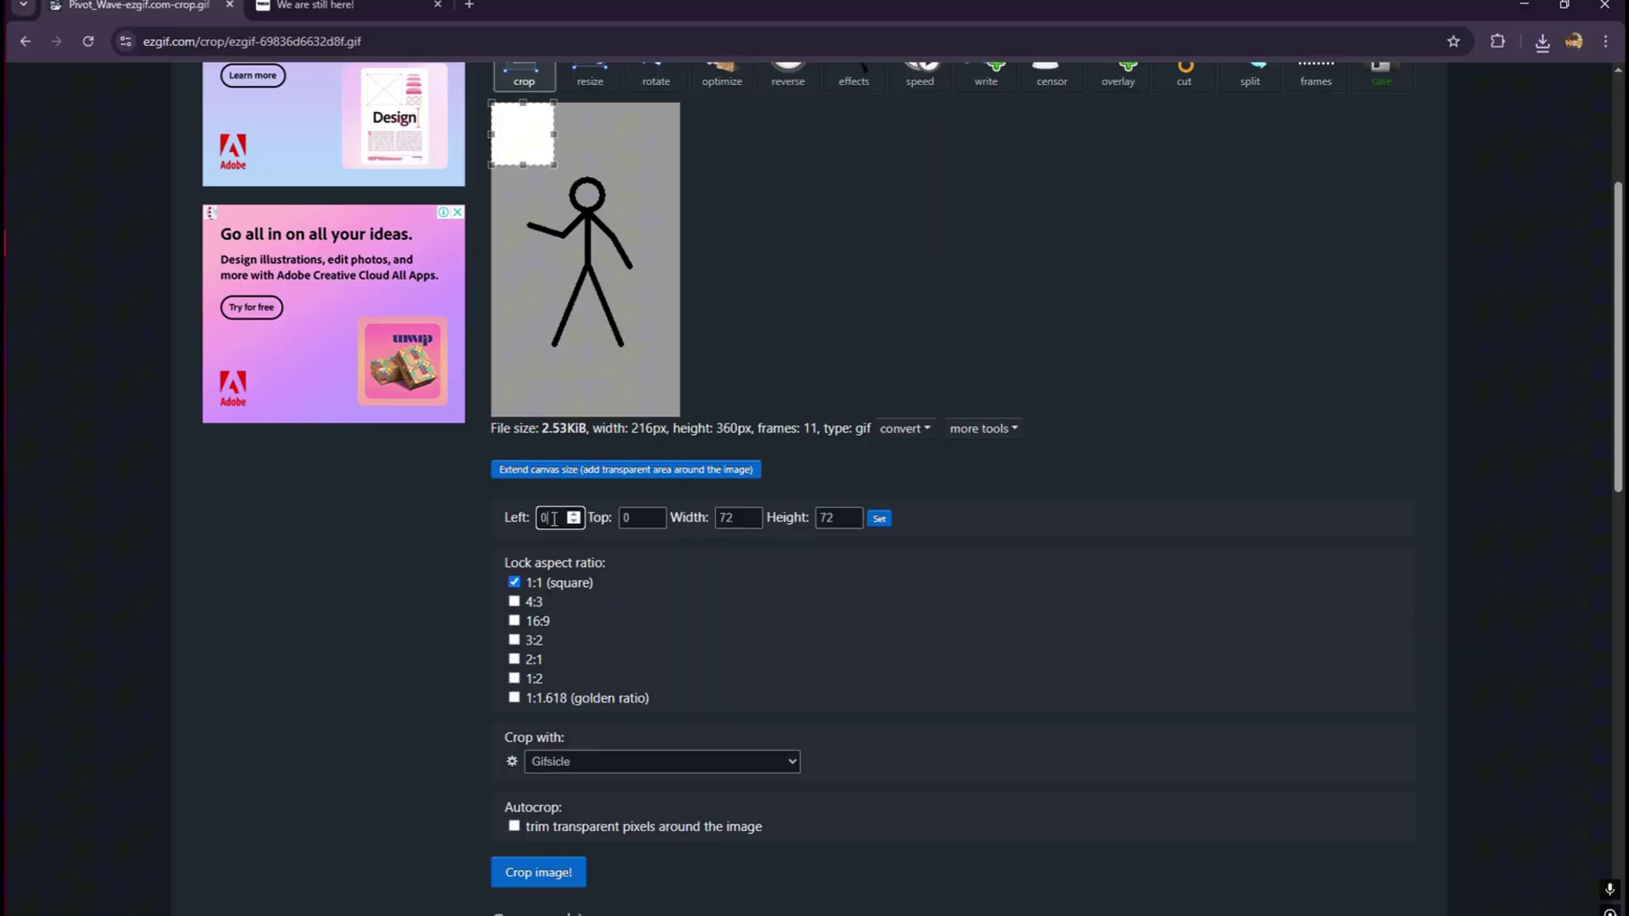
{"action": "key", "text": "BackSpace"}
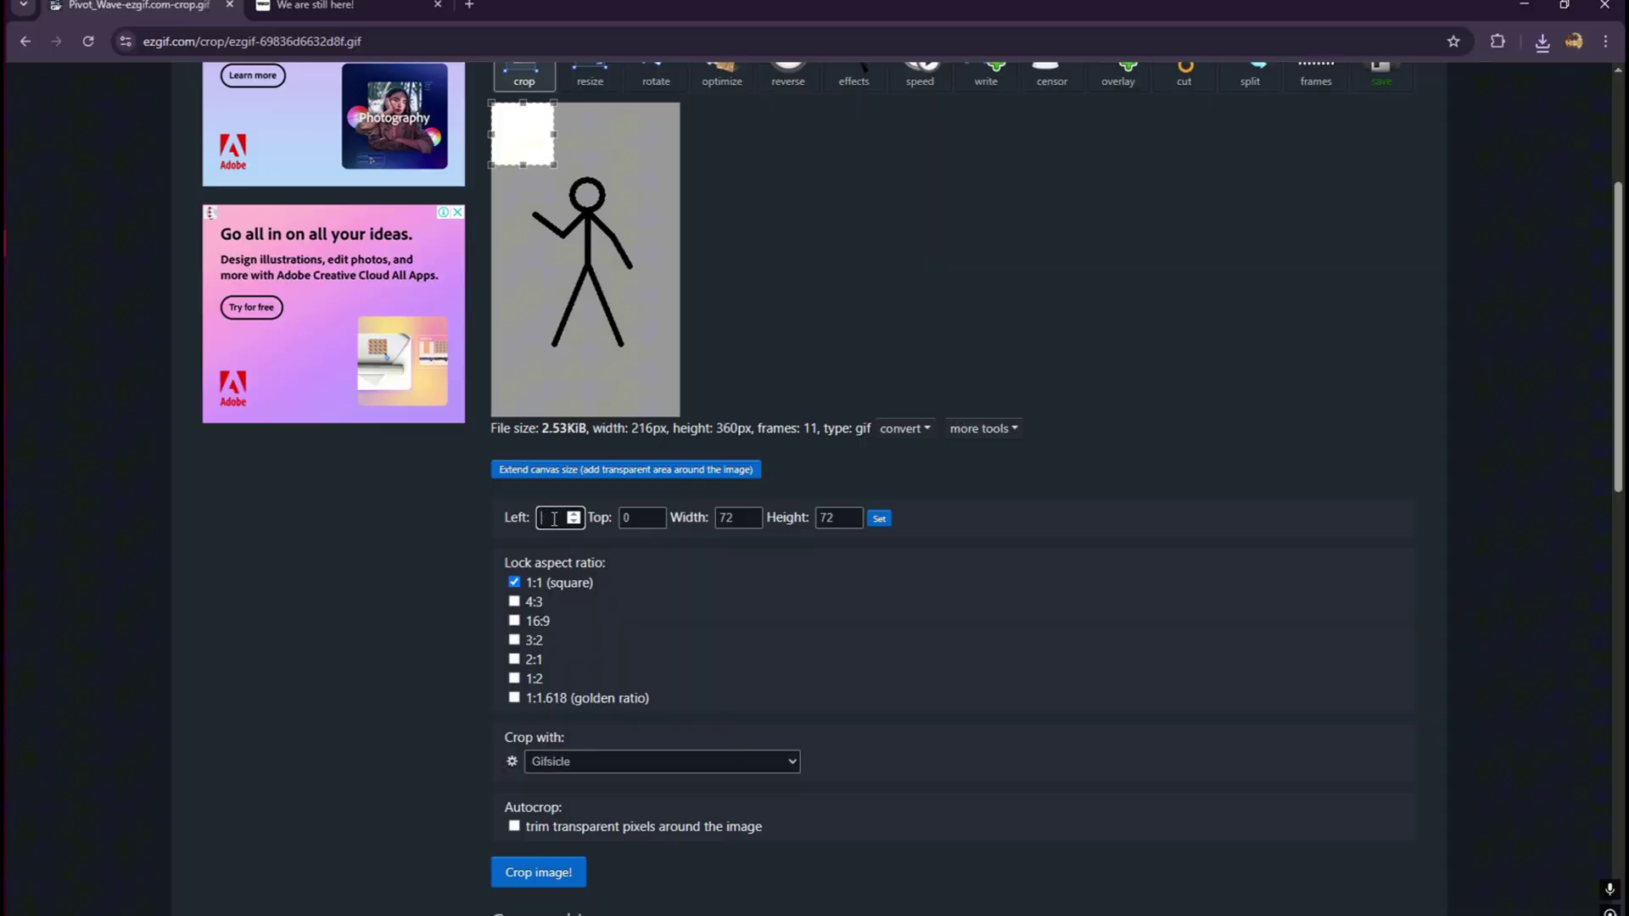
{"action": "type", "text": "72"}
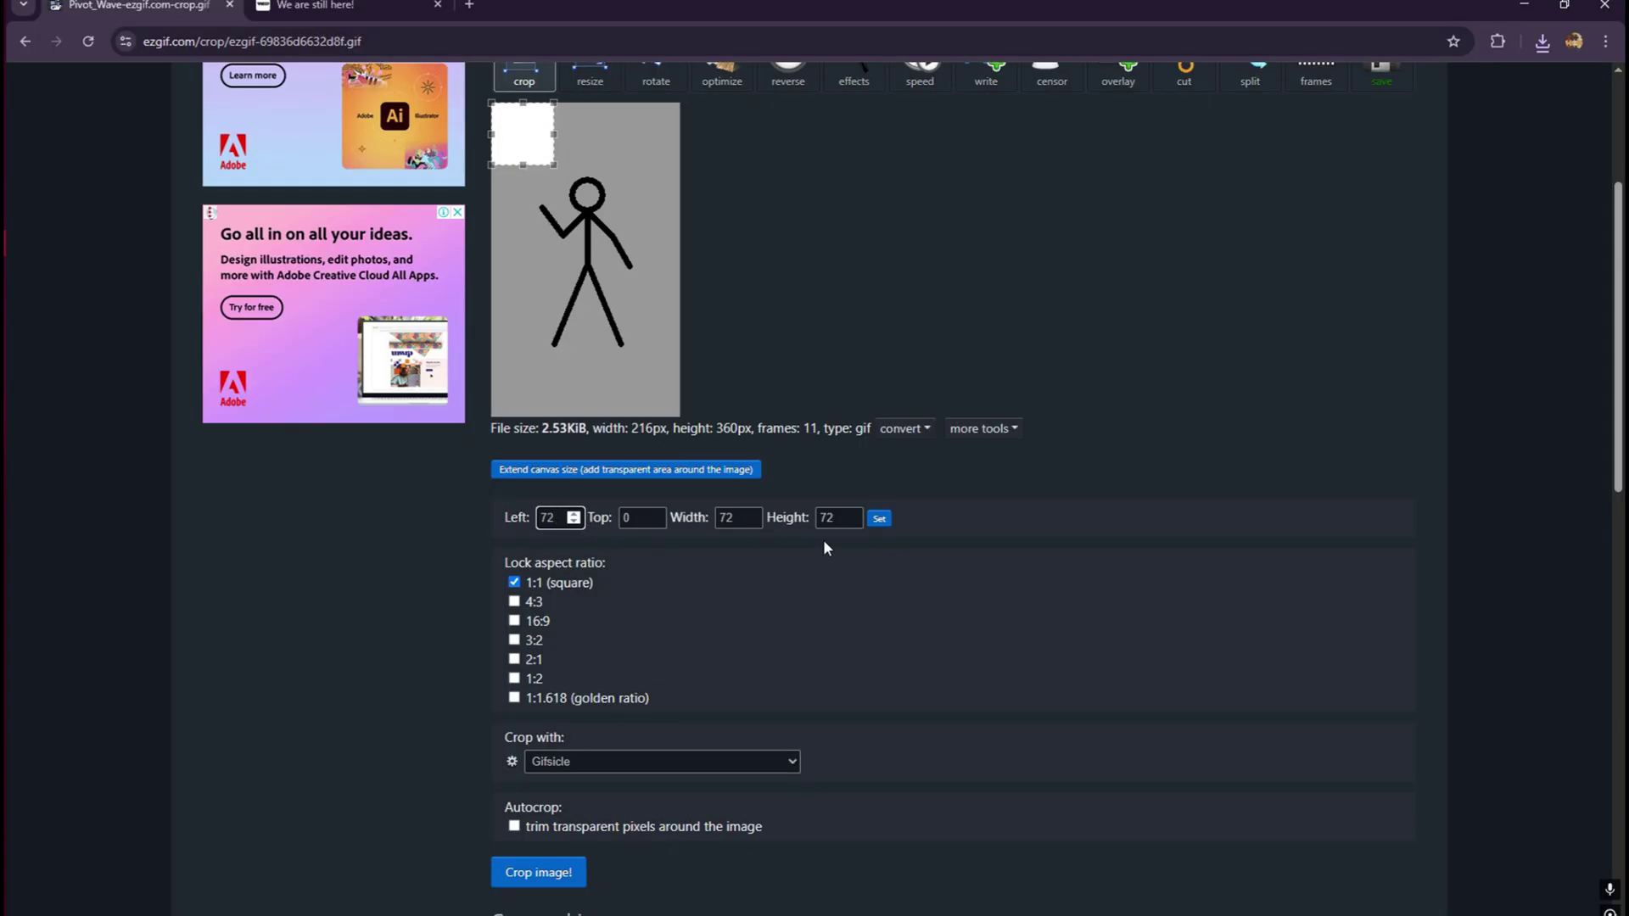
{"action": "left_click", "coordinate": [879, 519]}
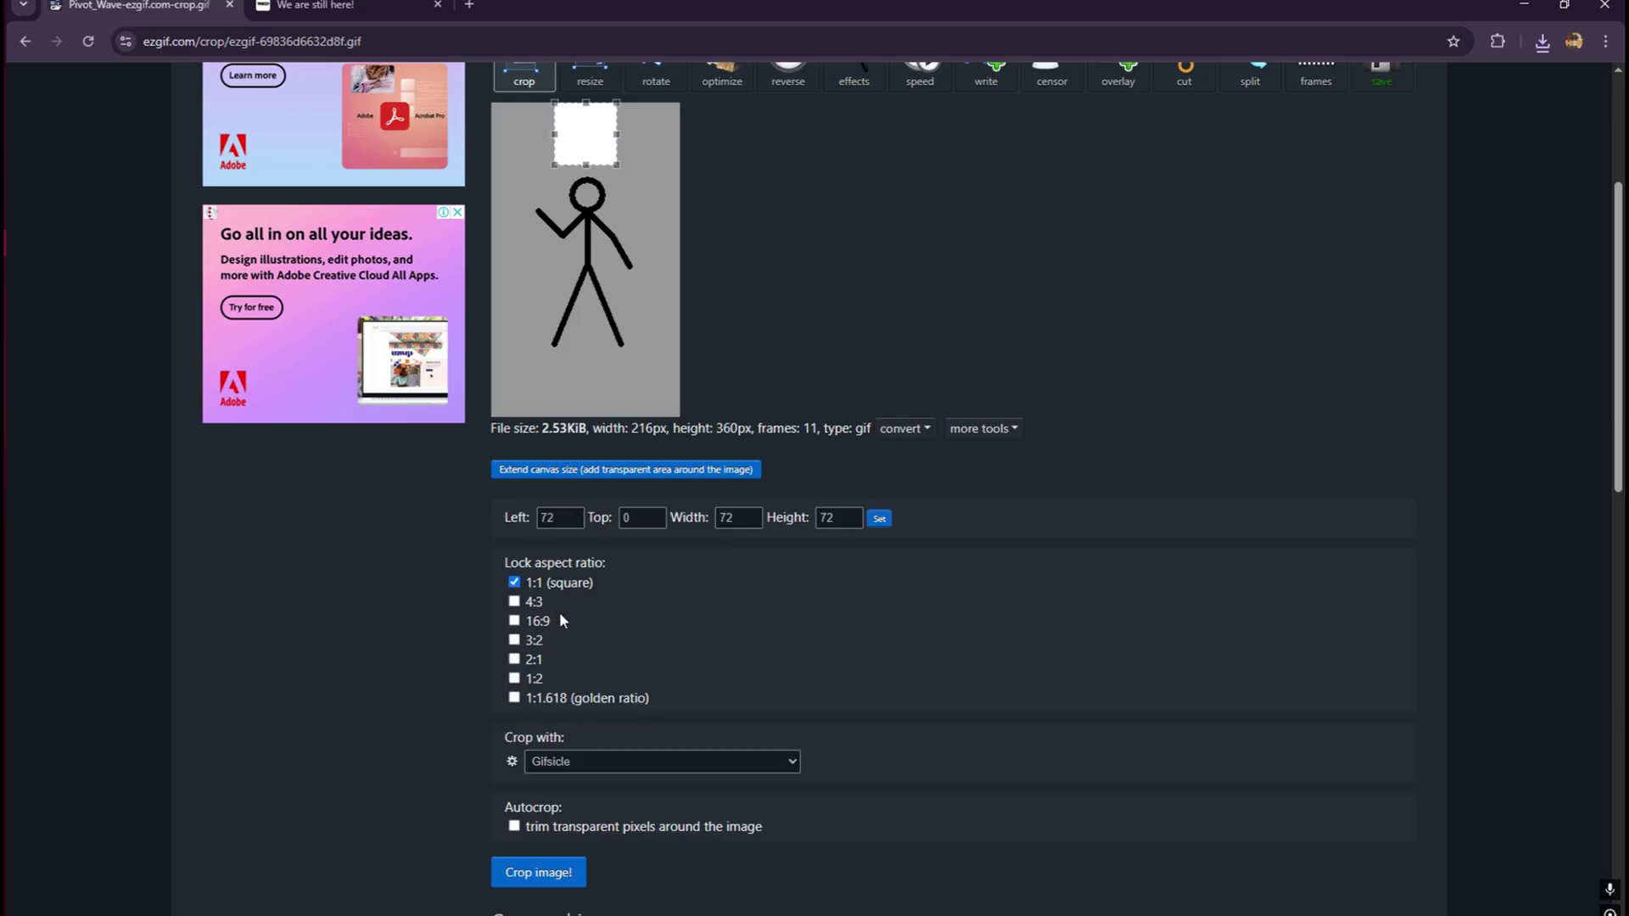
{"action": "scroll", "coordinate": [559, 594], "scroll_direction": "down", "scroll_amount": 3}
{"action": "left_click", "coordinate": [548, 590]}
{"action": "scroll", "coordinate": [1188, 730], "scroll_direction": "down", "scroll_amount": 2}
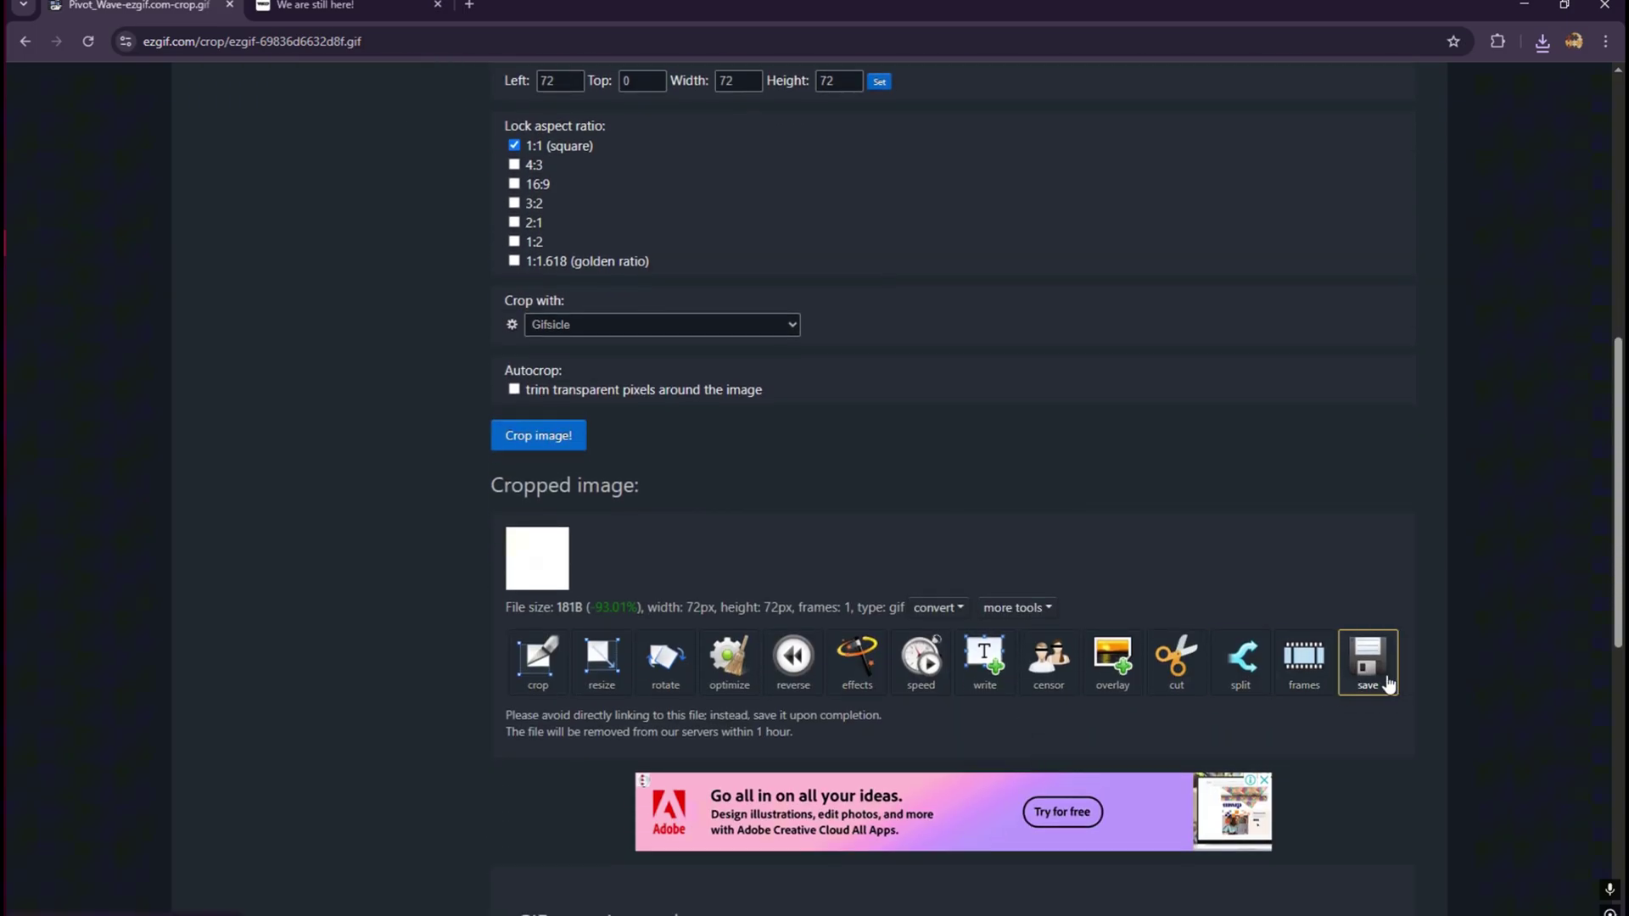
{"action": "left_click", "coordinate": [1388, 684]}
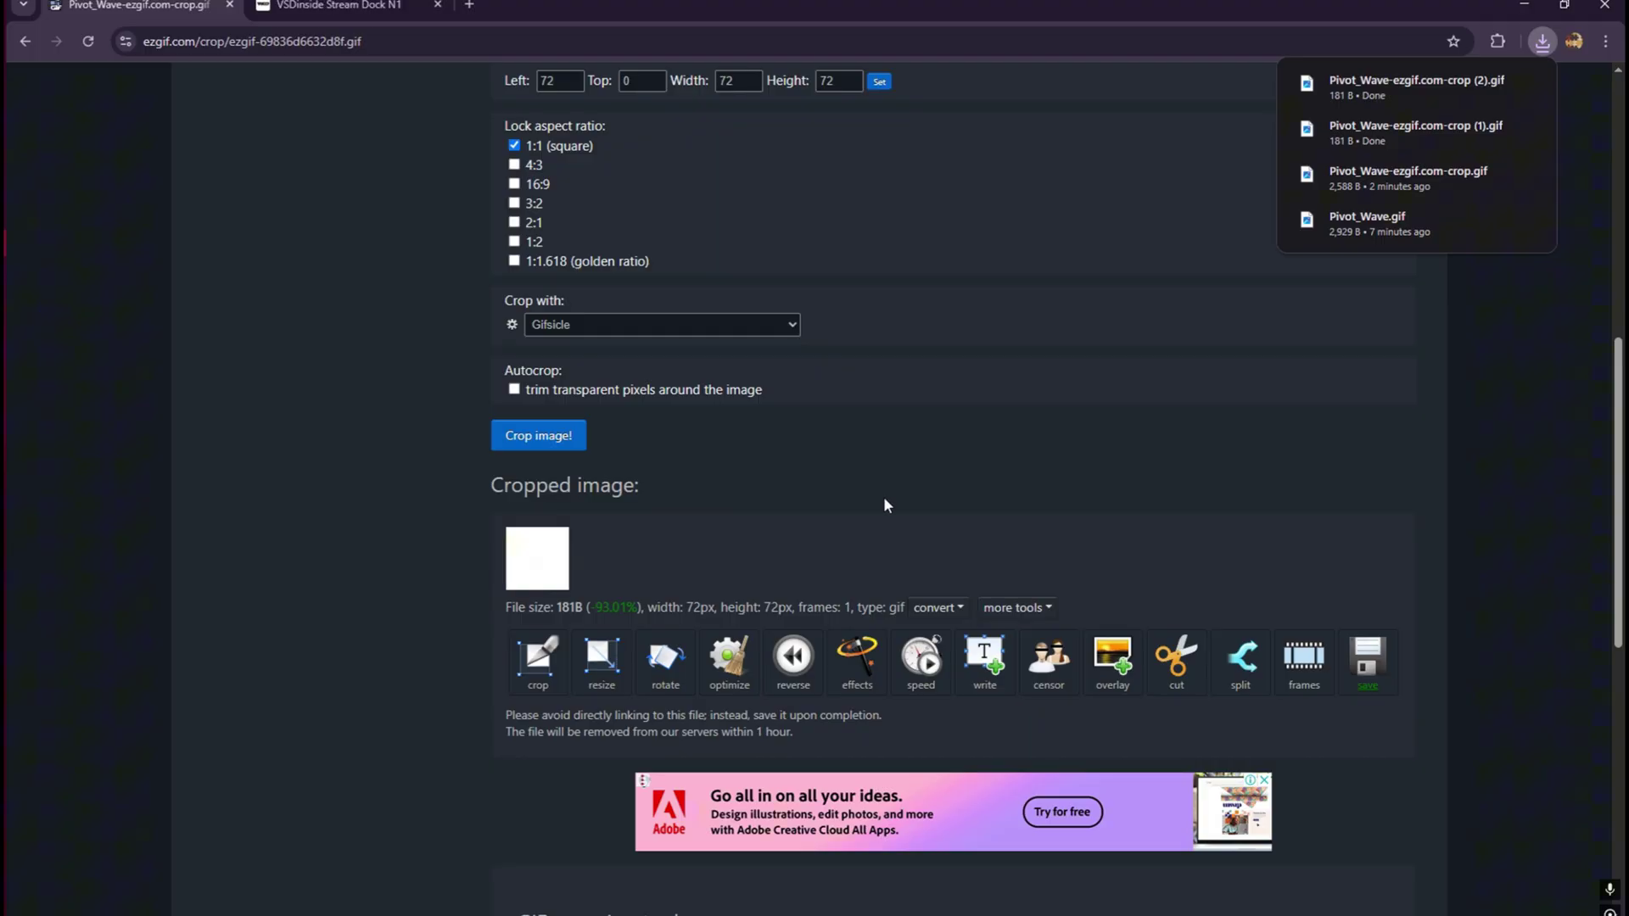
{"action": "scroll", "coordinate": [876, 493], "scroll_direction": "up", "scroll_amount": 6}
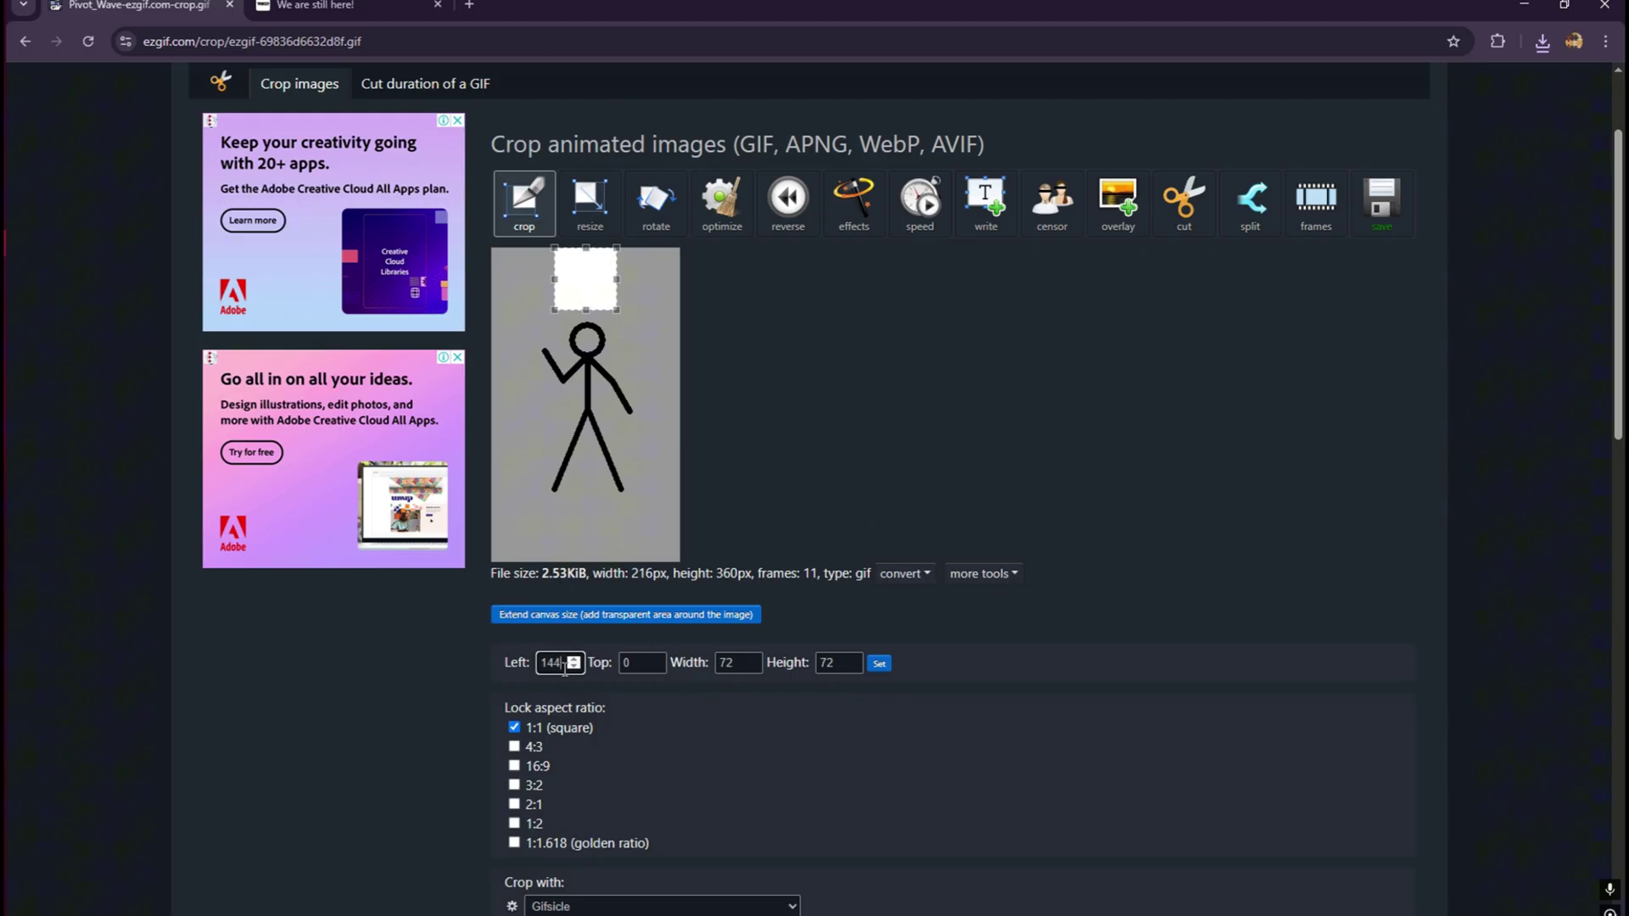
{"action": "key", "text": "alt+Tab"}
{"action": "left_click", "coordinate": [680, 612]}
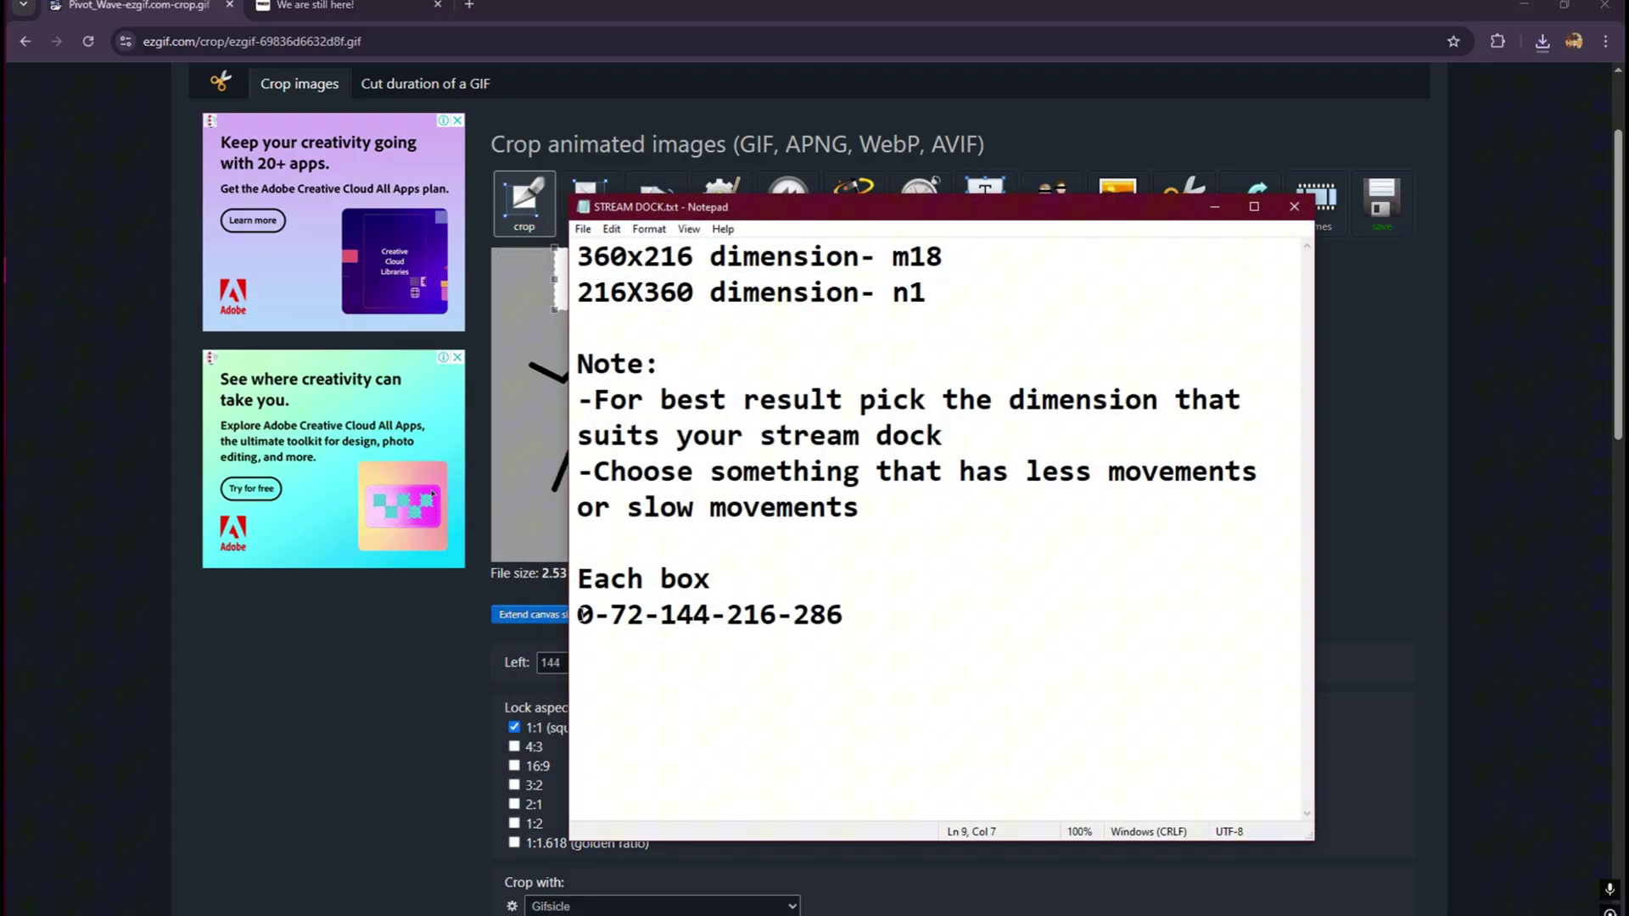
{"action": "left_click_drag", "start_coordinate": [576, 614], "coordinate": [667, 615]}
{"action": "left_click", "coordinate": [626, 616]}
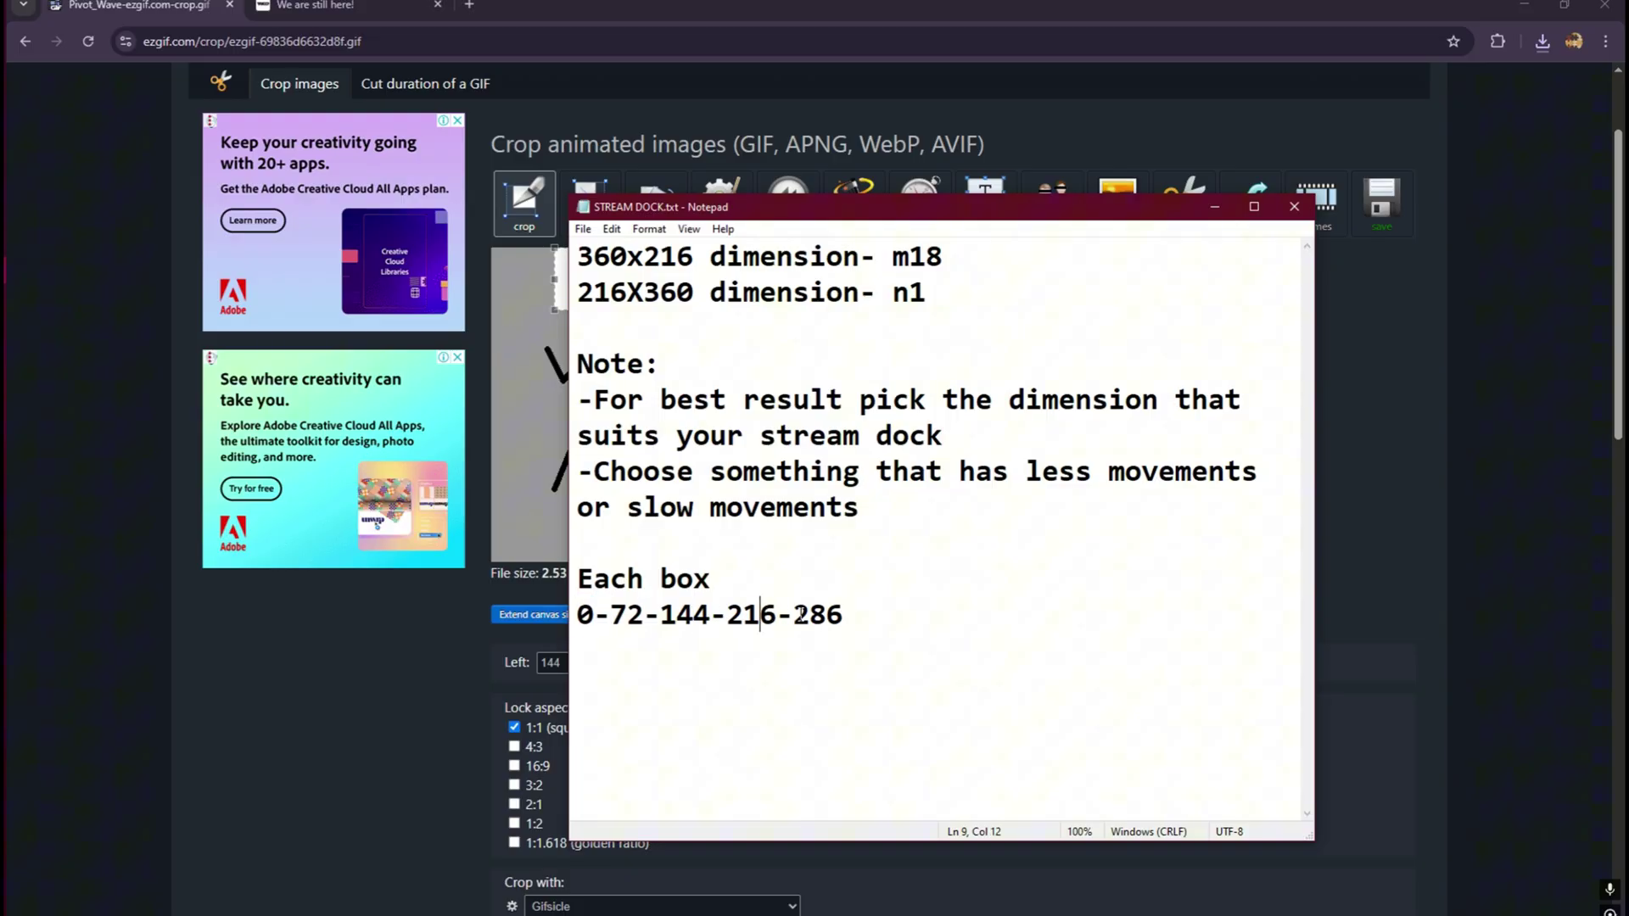
{"action": "key", "text": "Right"}
{"action": "key", "text": "Right"}
{"action": "key", "text": "Right"}
{"action": "key", "text": "Right"}
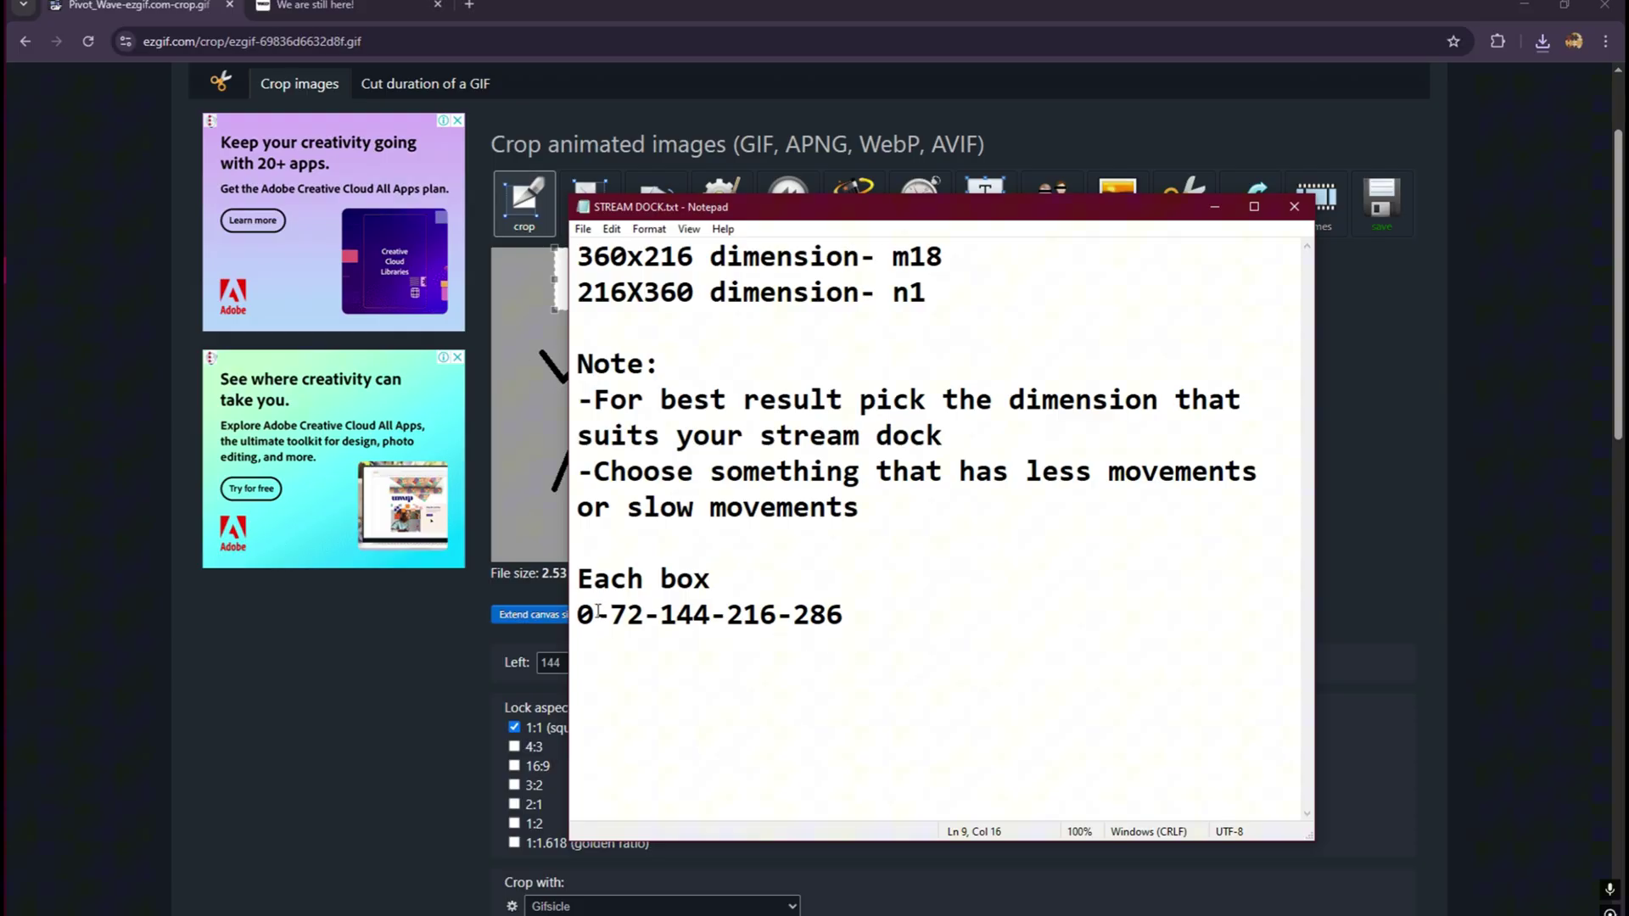
{"action": "left_click_drag", "start_coordinate": [598, 611], "coordinate": [866, 615]}
{"action": "left_click", "coordinate": [865, 615]}
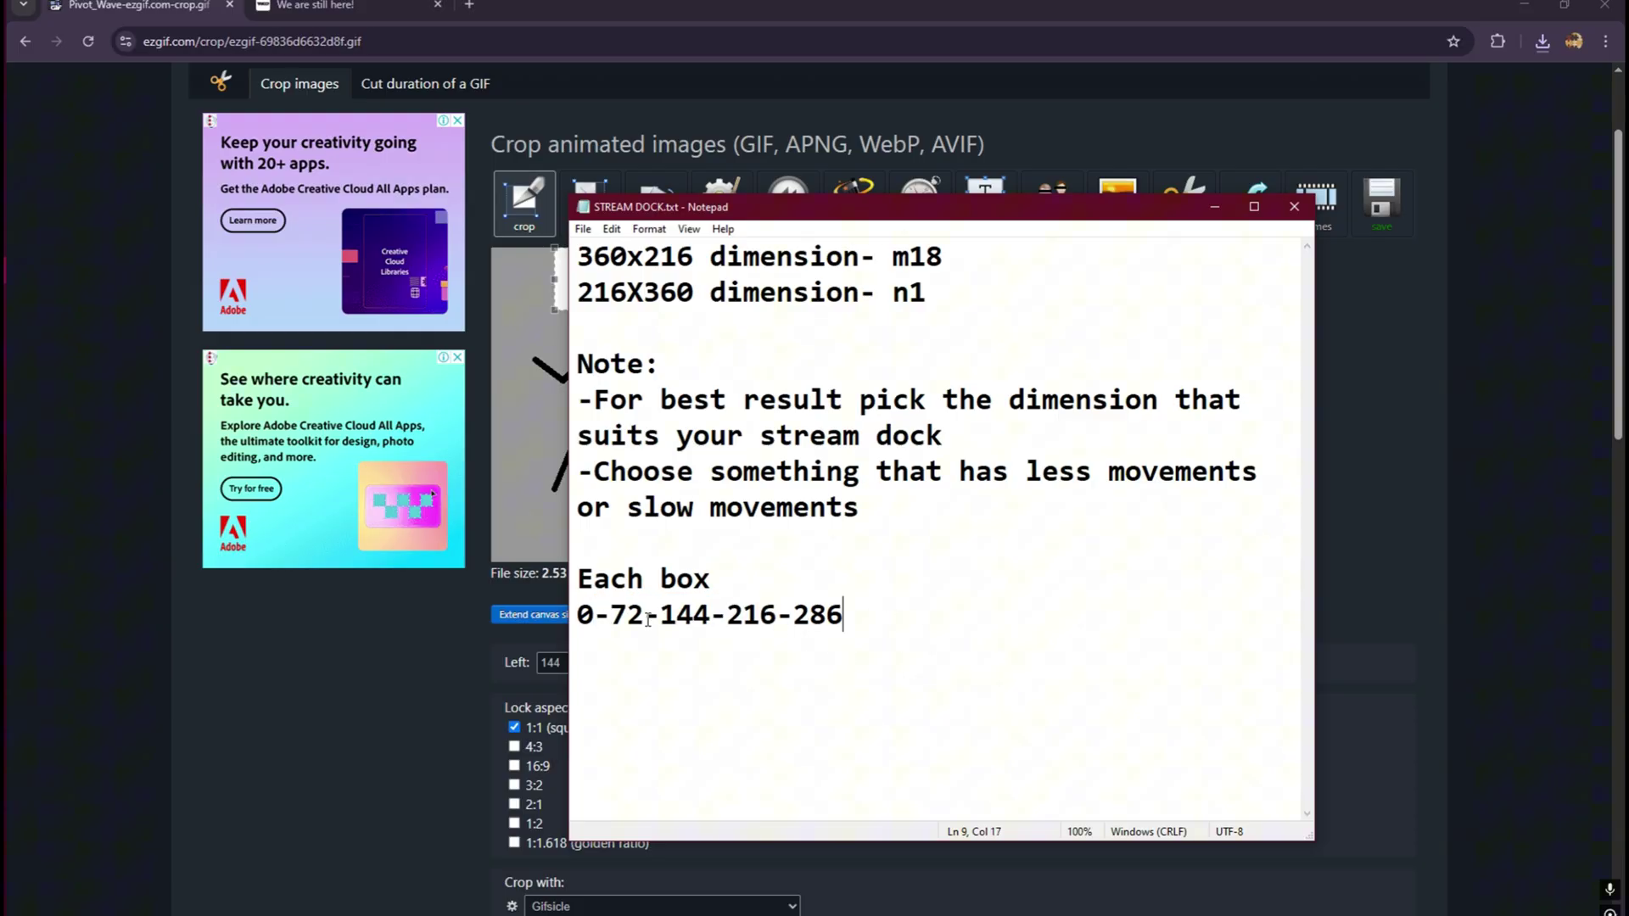
Crop the 72×72 tile at Left 144, Top 0 and save it as Pivot_Wave-ezgif.com-crop (3).gif
{"action": "left_click", "coordinate": [1215, 210]}
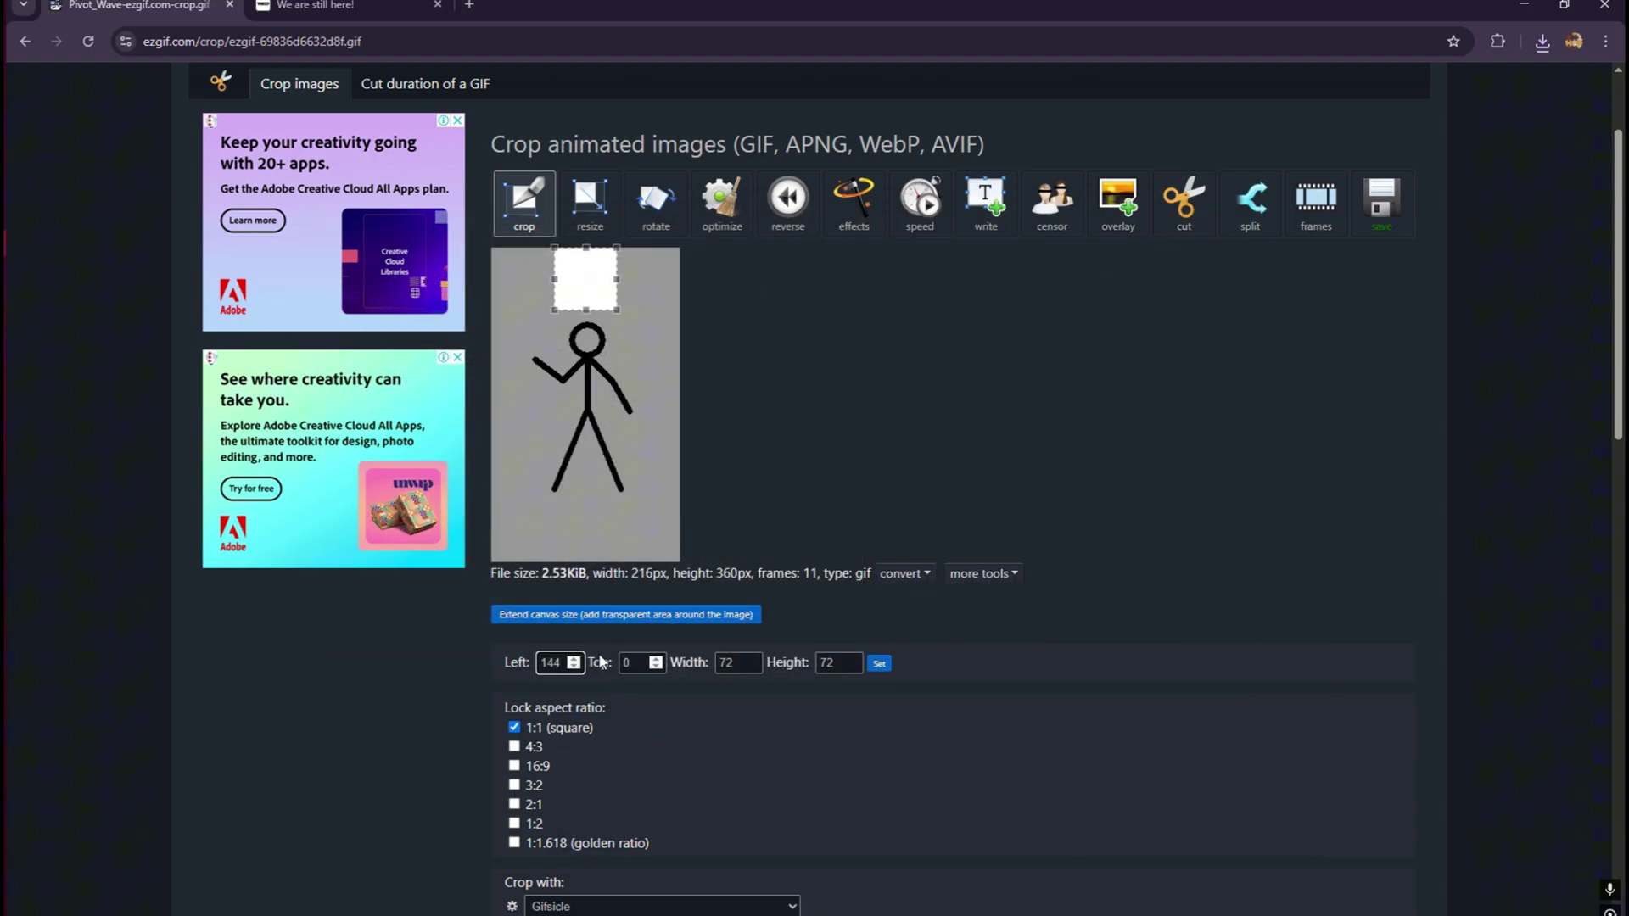
{"action": "left_click", "coordinate": [880, 665]}
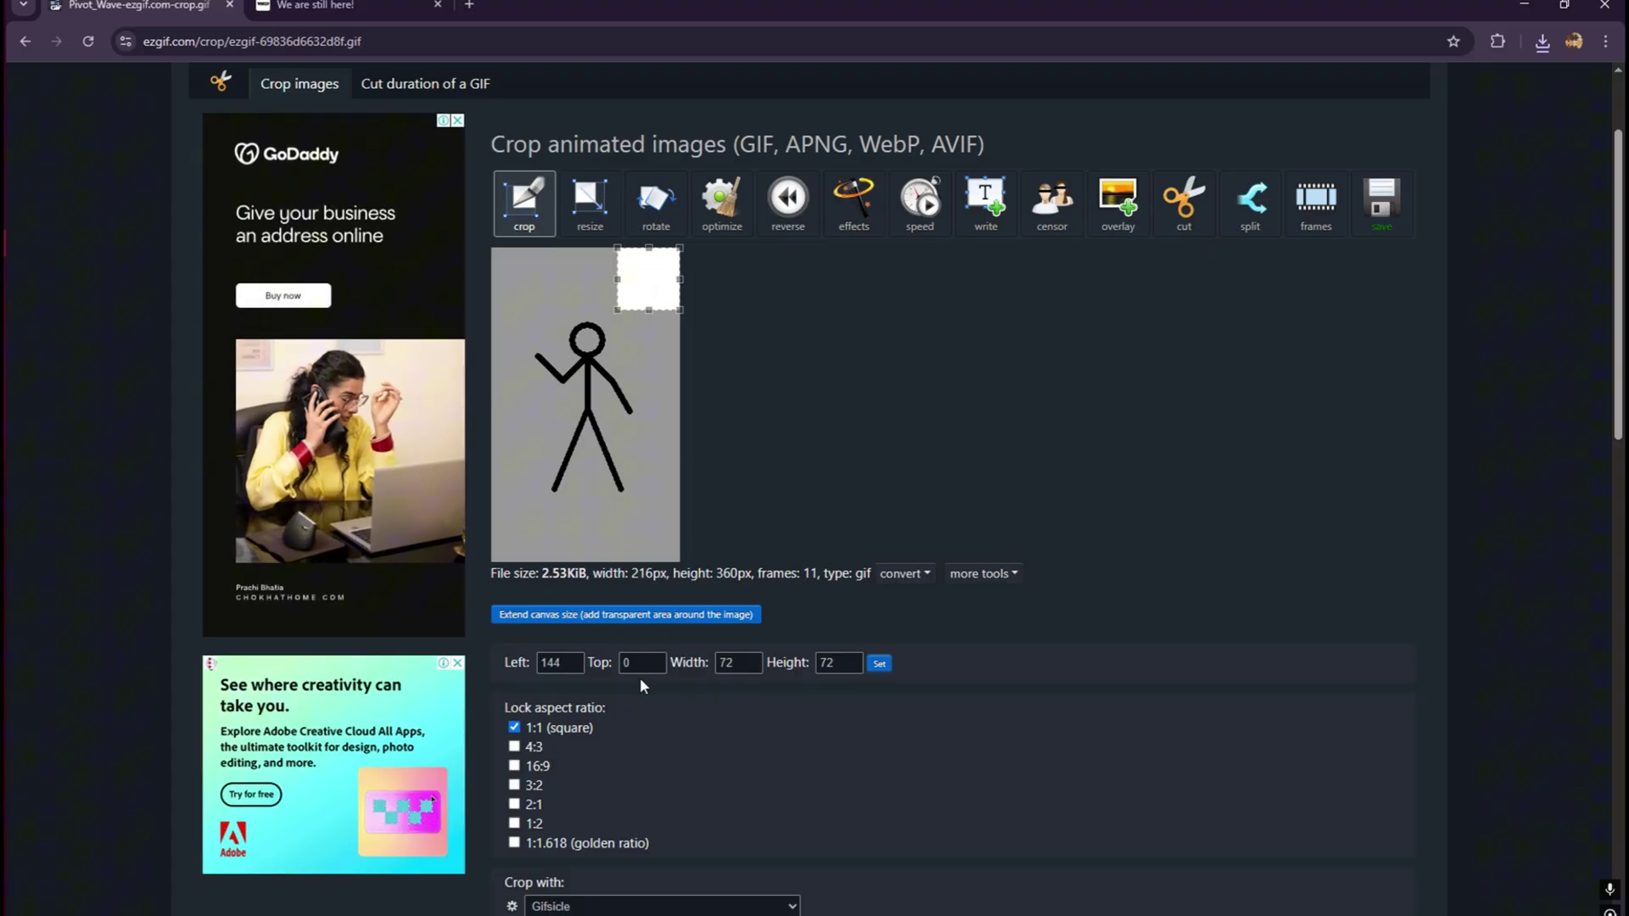
{"action": "scroll", "coordinate": [654, 702], "scroll_direction": "down", "scroll_amount": 3}
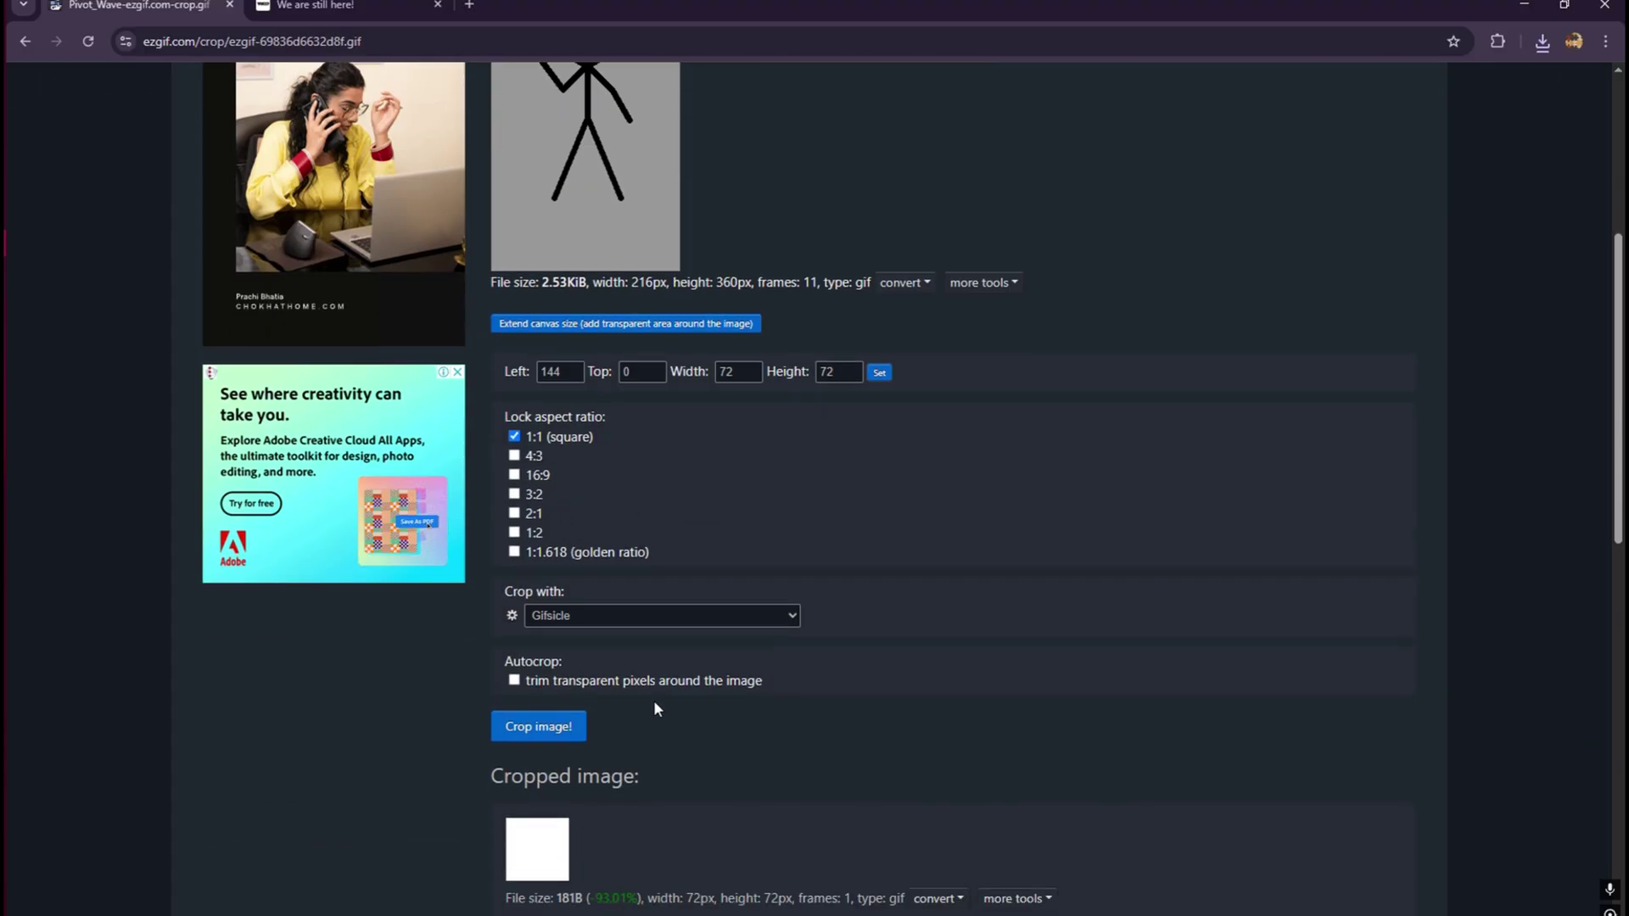
{"action": "left_click", "coordinate": [545, 734]}
{"action": "scroll", "coordinate": [887, 709], "scroll_direction": "down", "scroll_amount": 5}
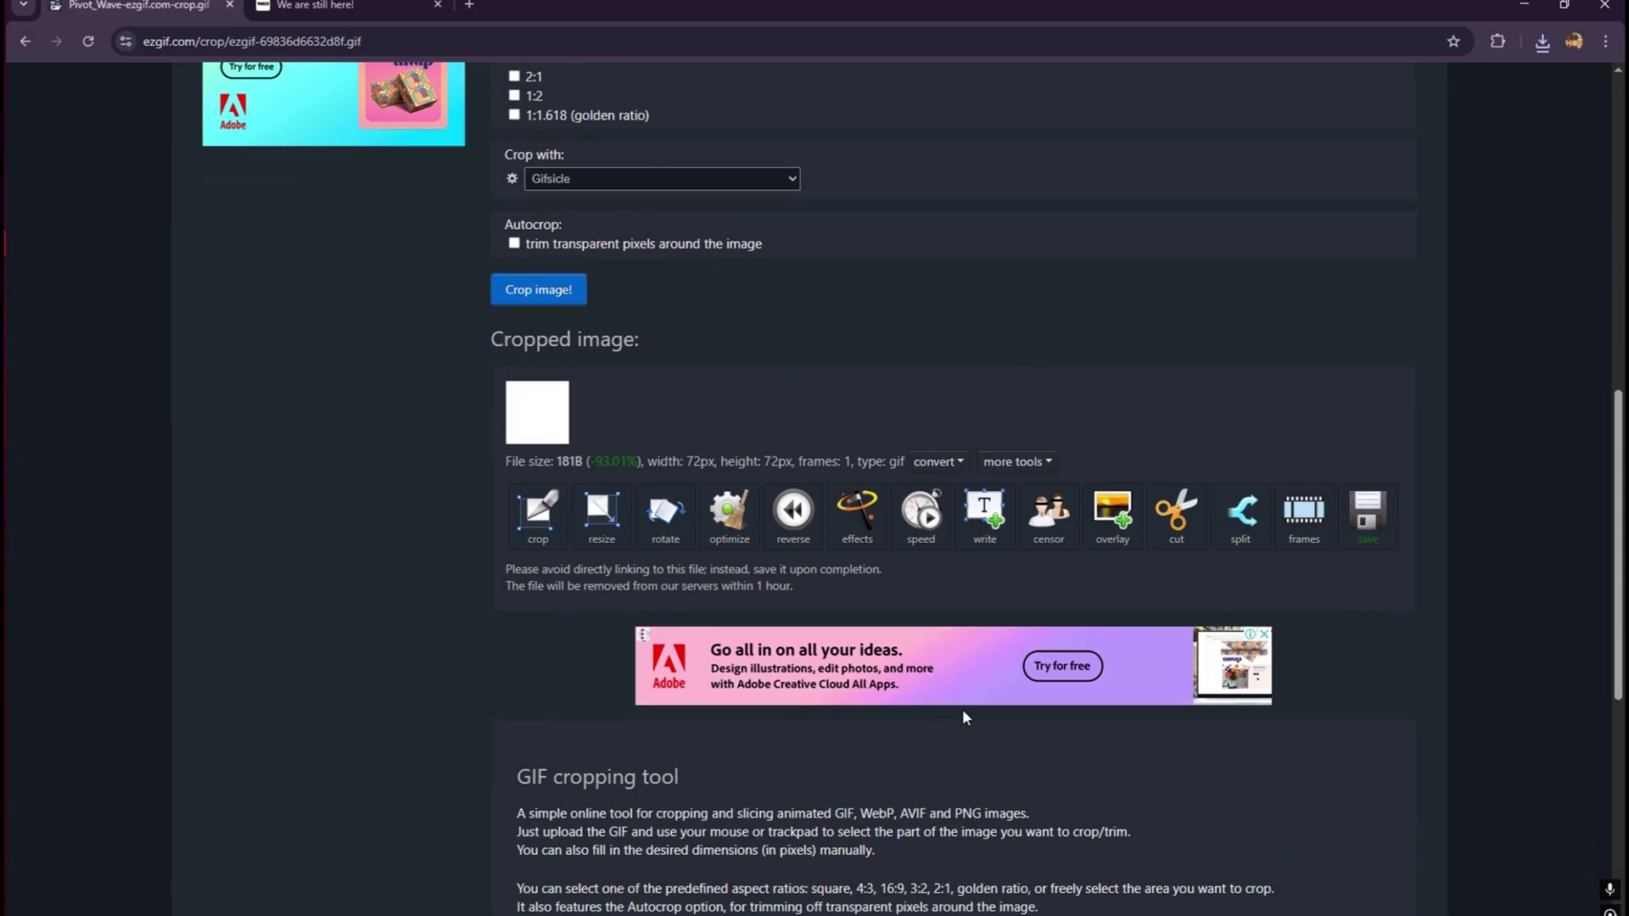
{"action": "left_click", "coordinate": [1368, 528]}
{"action": "scroll", "coordinate": [690, 681], "scroll_direction": "up", "scroll_amount": 7}
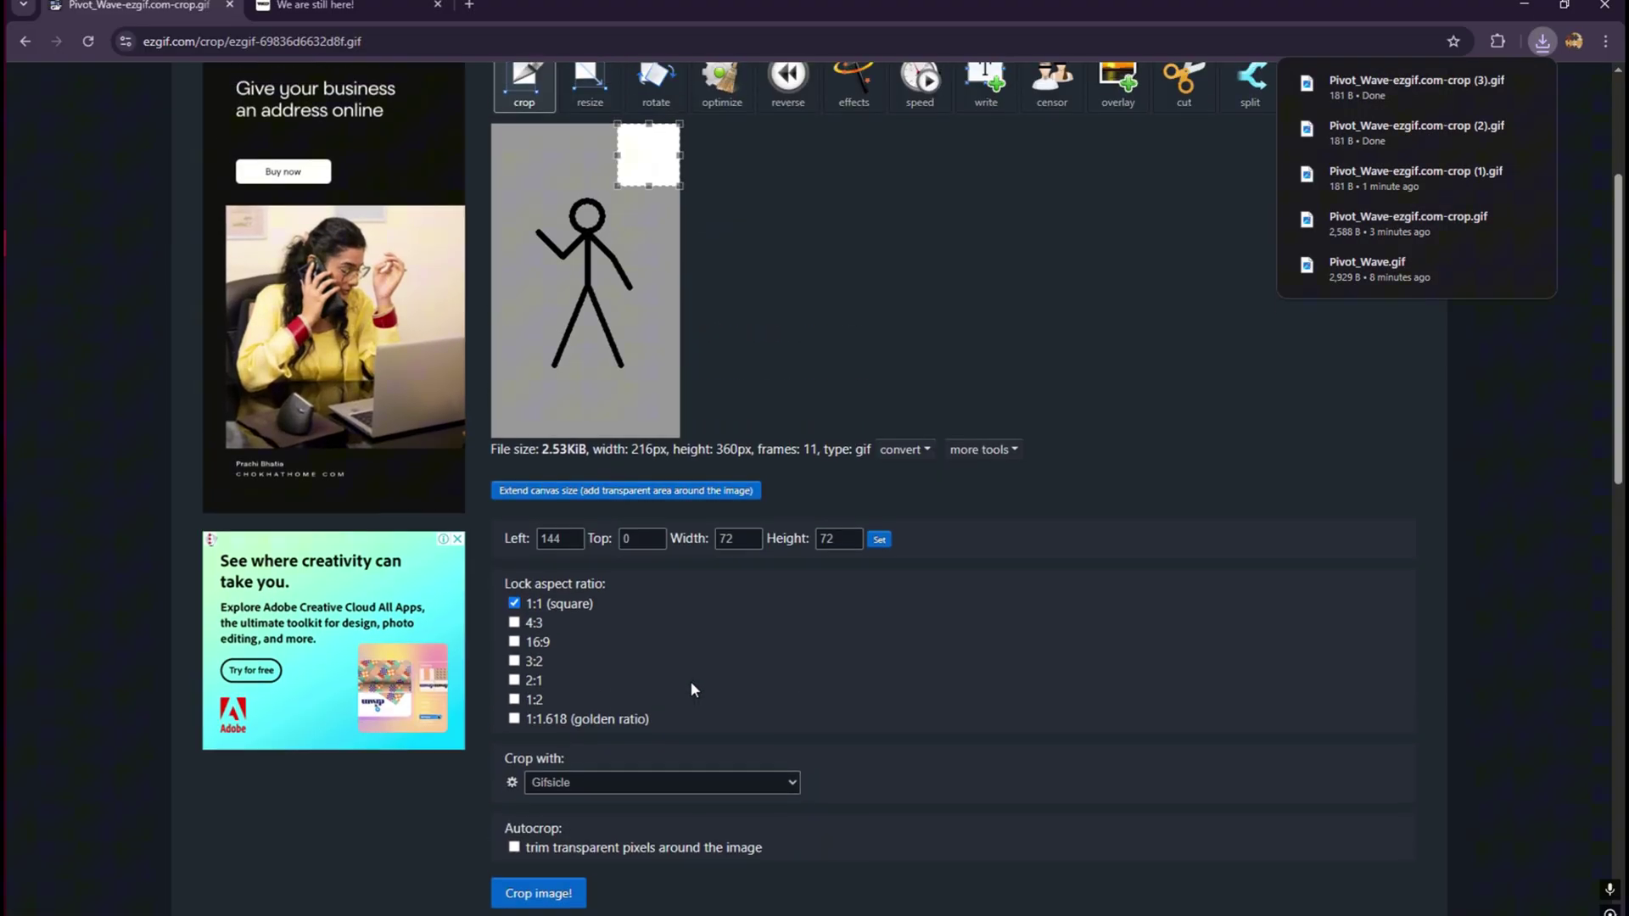
{"action": "scroll", "coordinate": [690, 681], "scroll_direction": "up", "scroll_amount": 1}
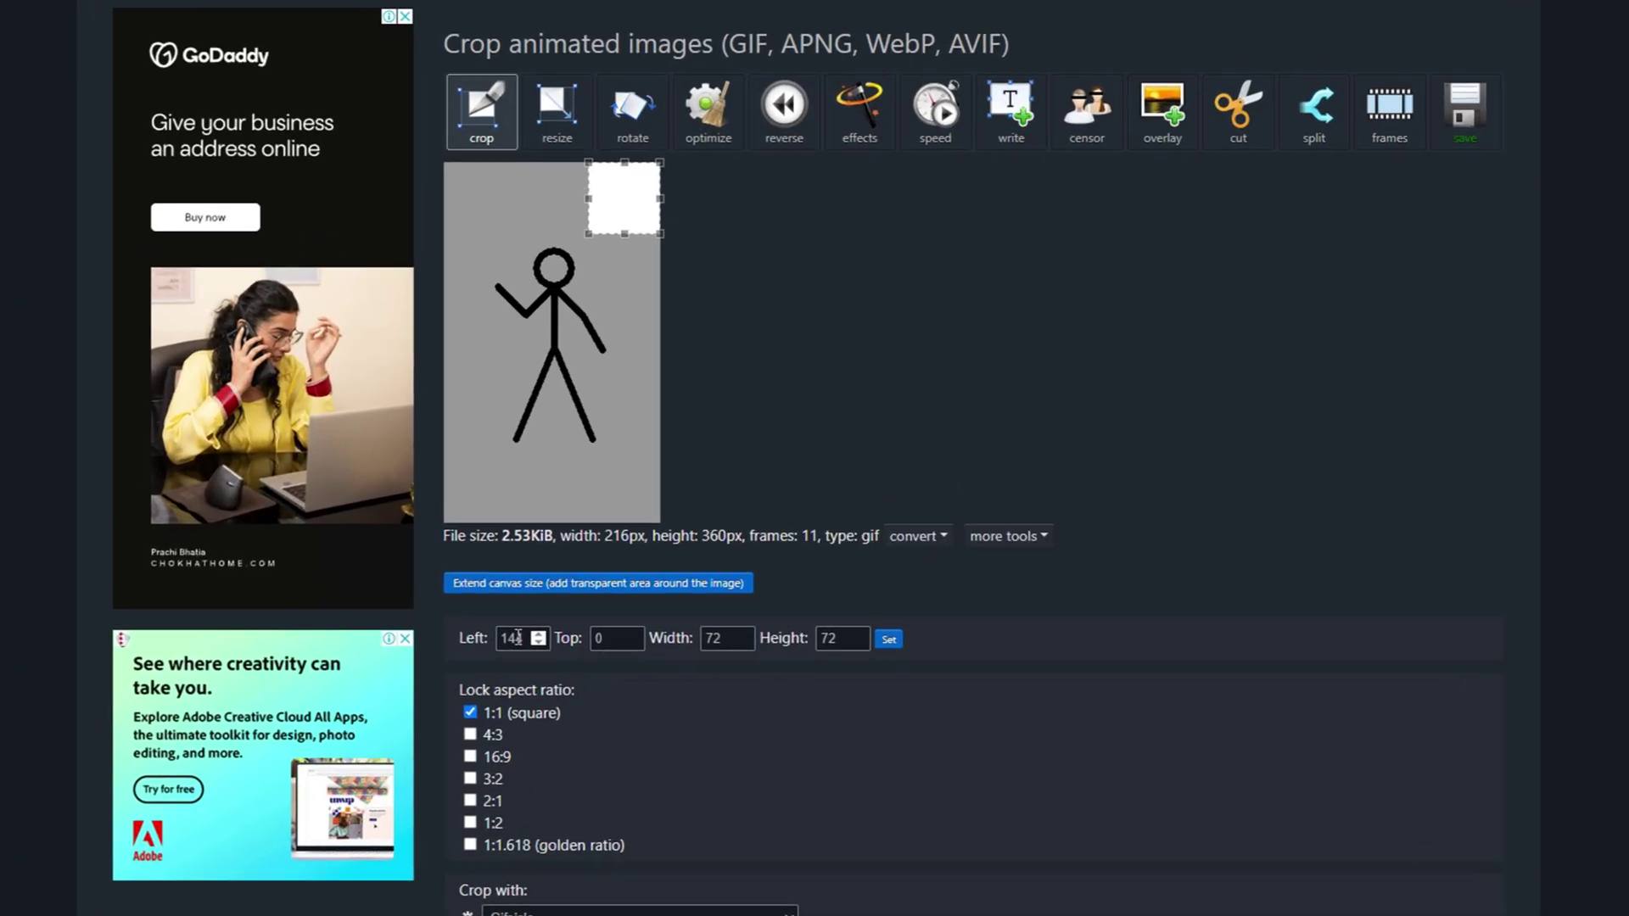
Move the 72×72 crop area to Left 0, Top 72
{"action": "double_click", "coordinate": [553, 663]}
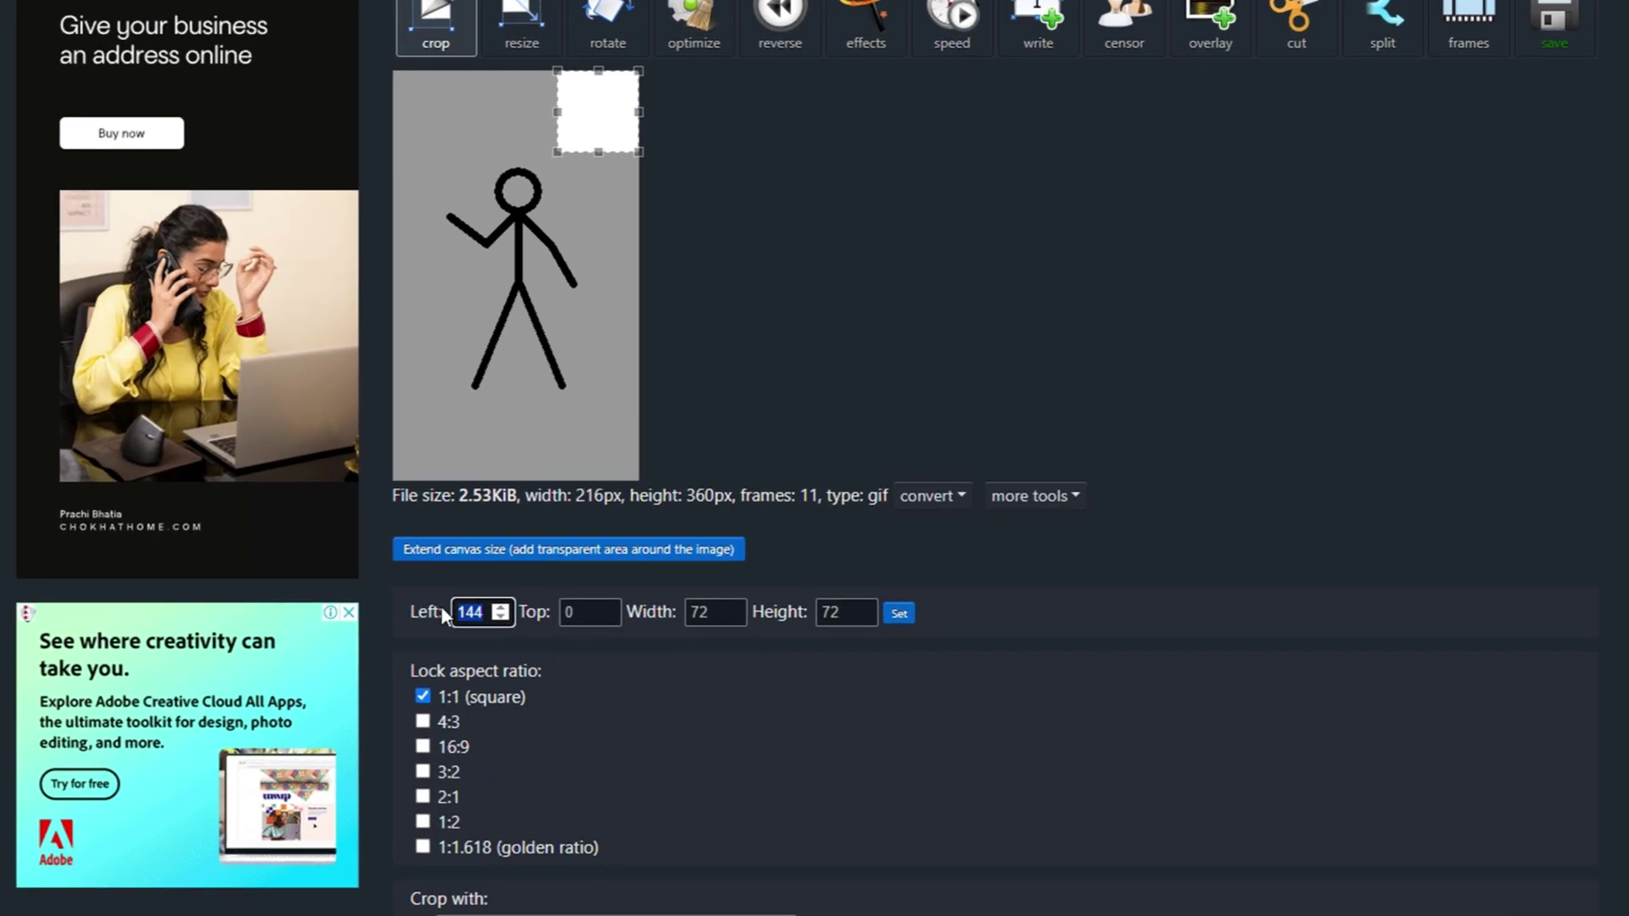
{"action": "key", "text": "BackSpace"}
{"action": "type", "text": "0"}
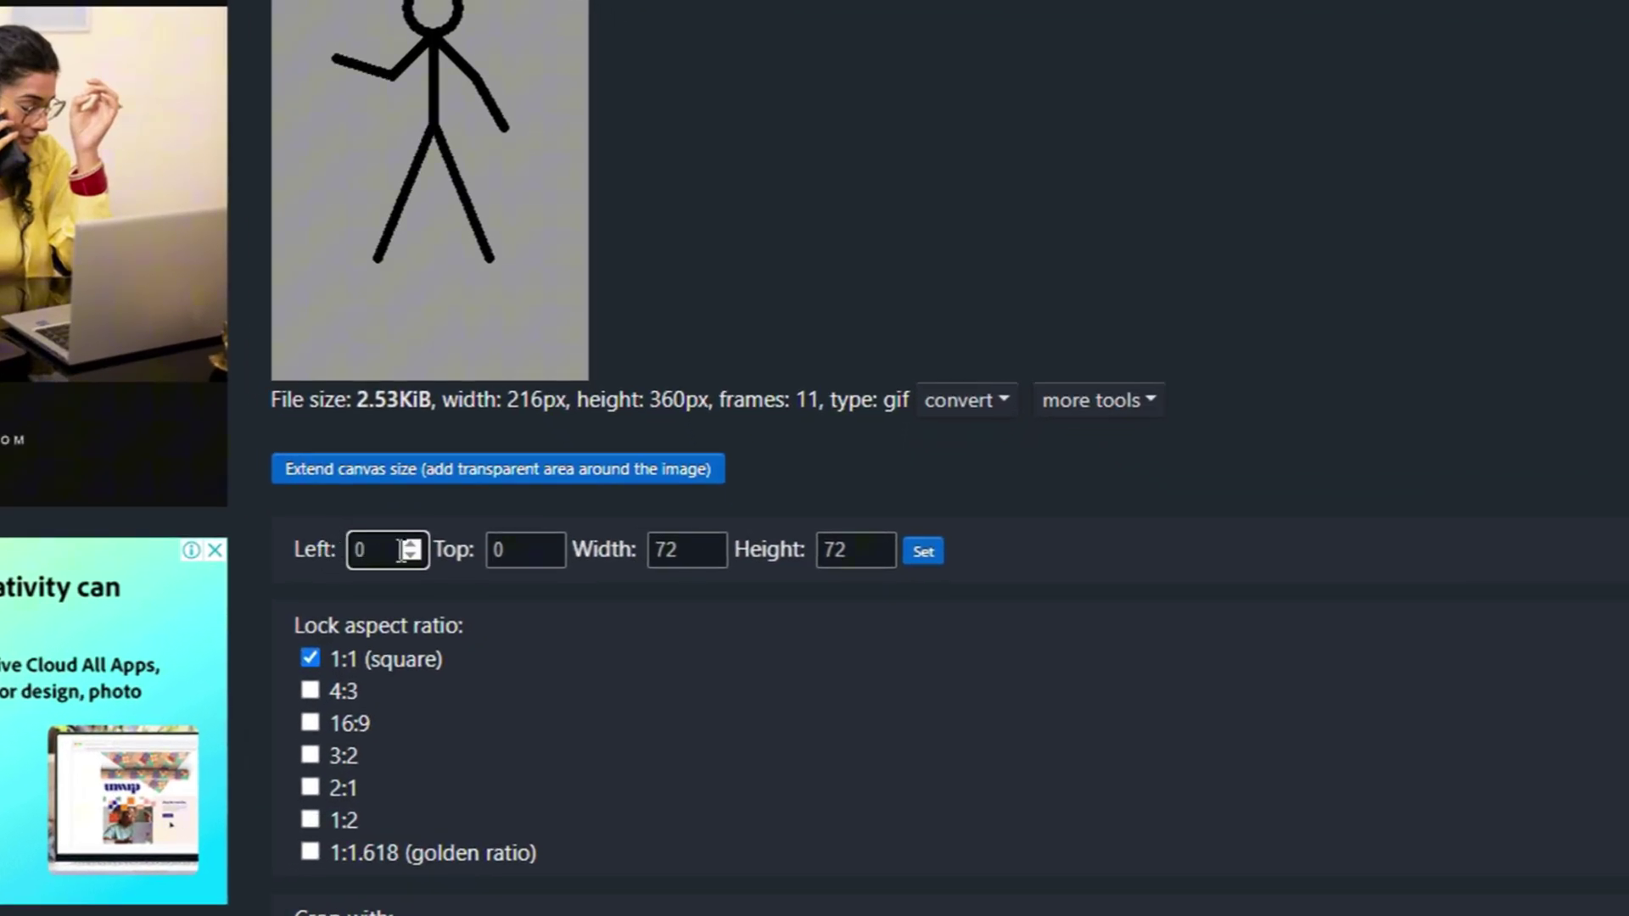
{"action": "double_click", "coordinate": [543, 562]}
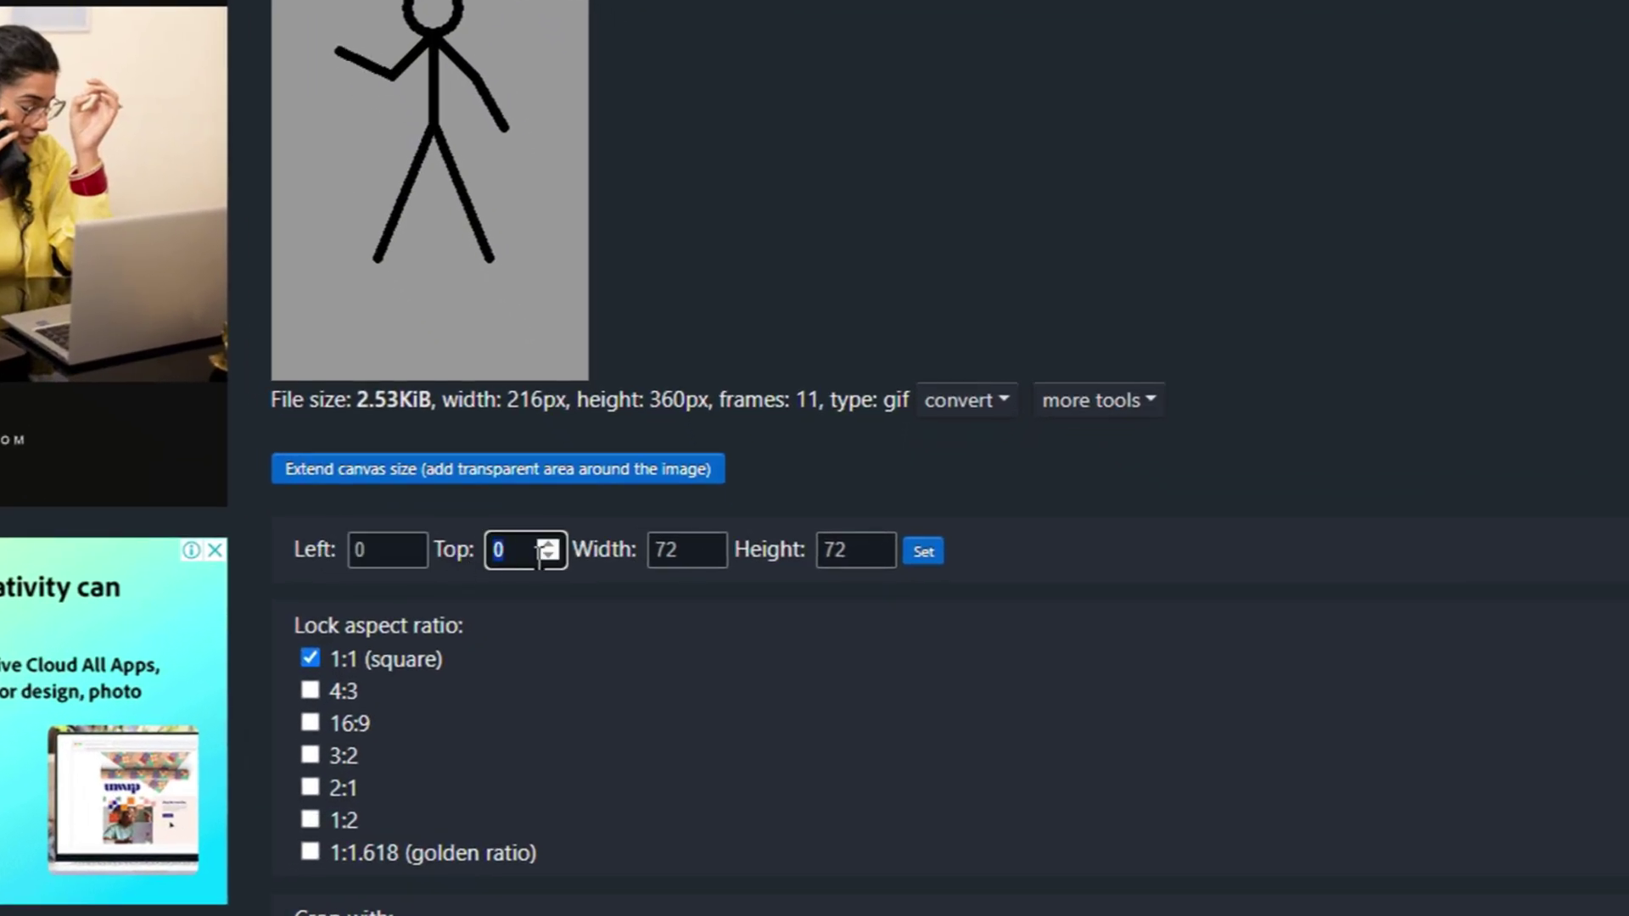
{"action": "key", "text": "BackSpace"}
{"action": "type", "text": "72"}
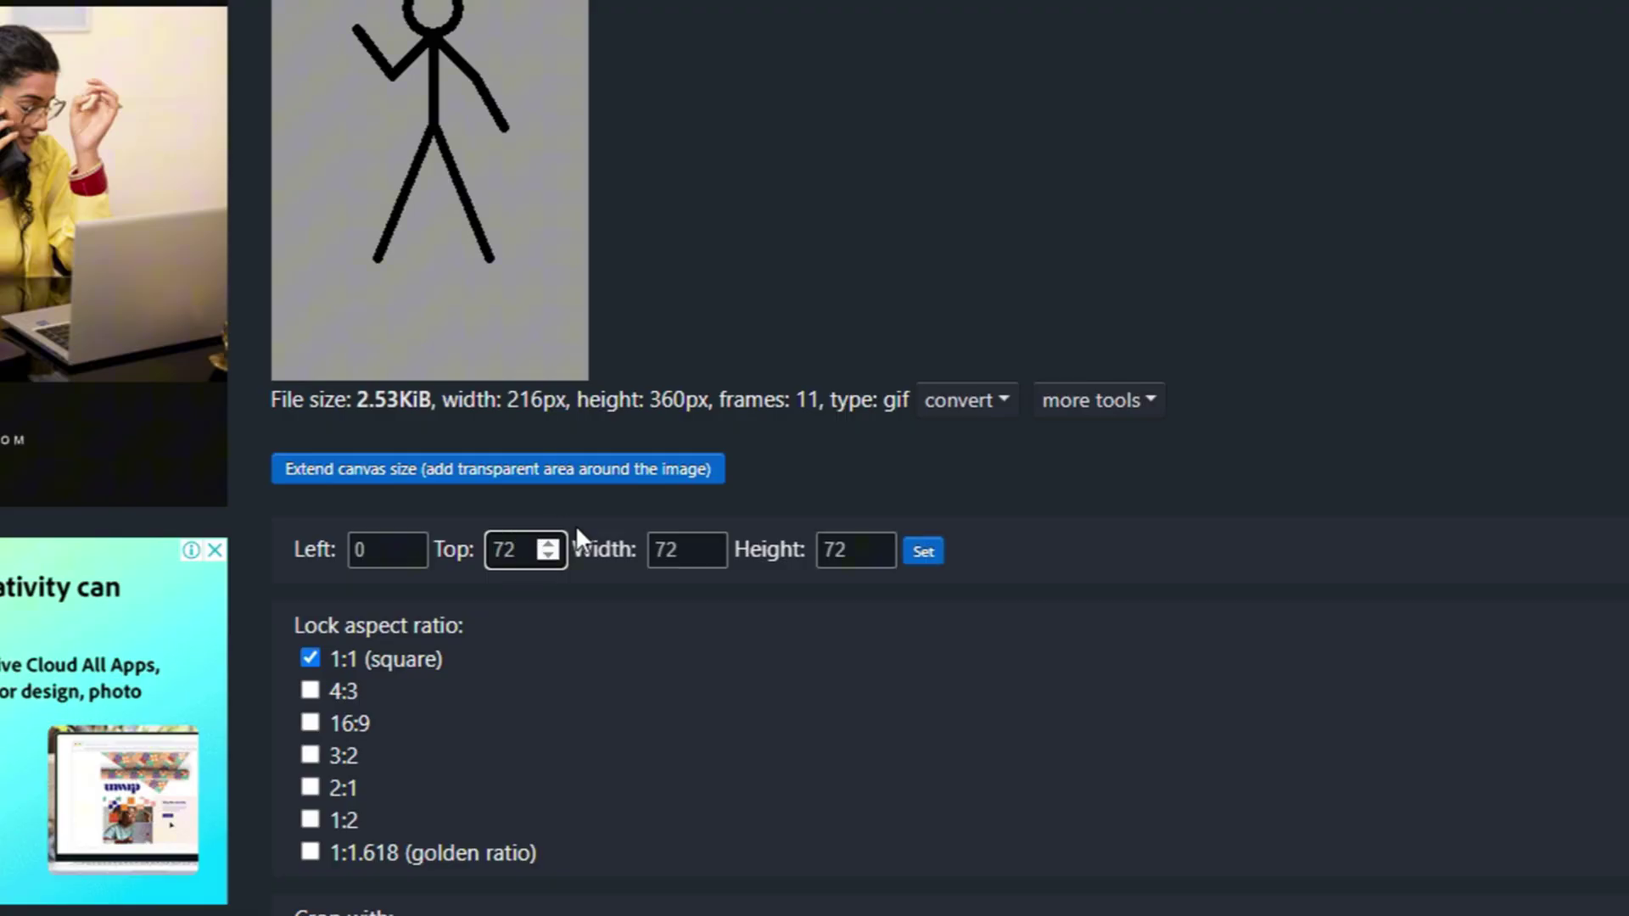
{"action": "left_click", "coordinate": [923, 554]}
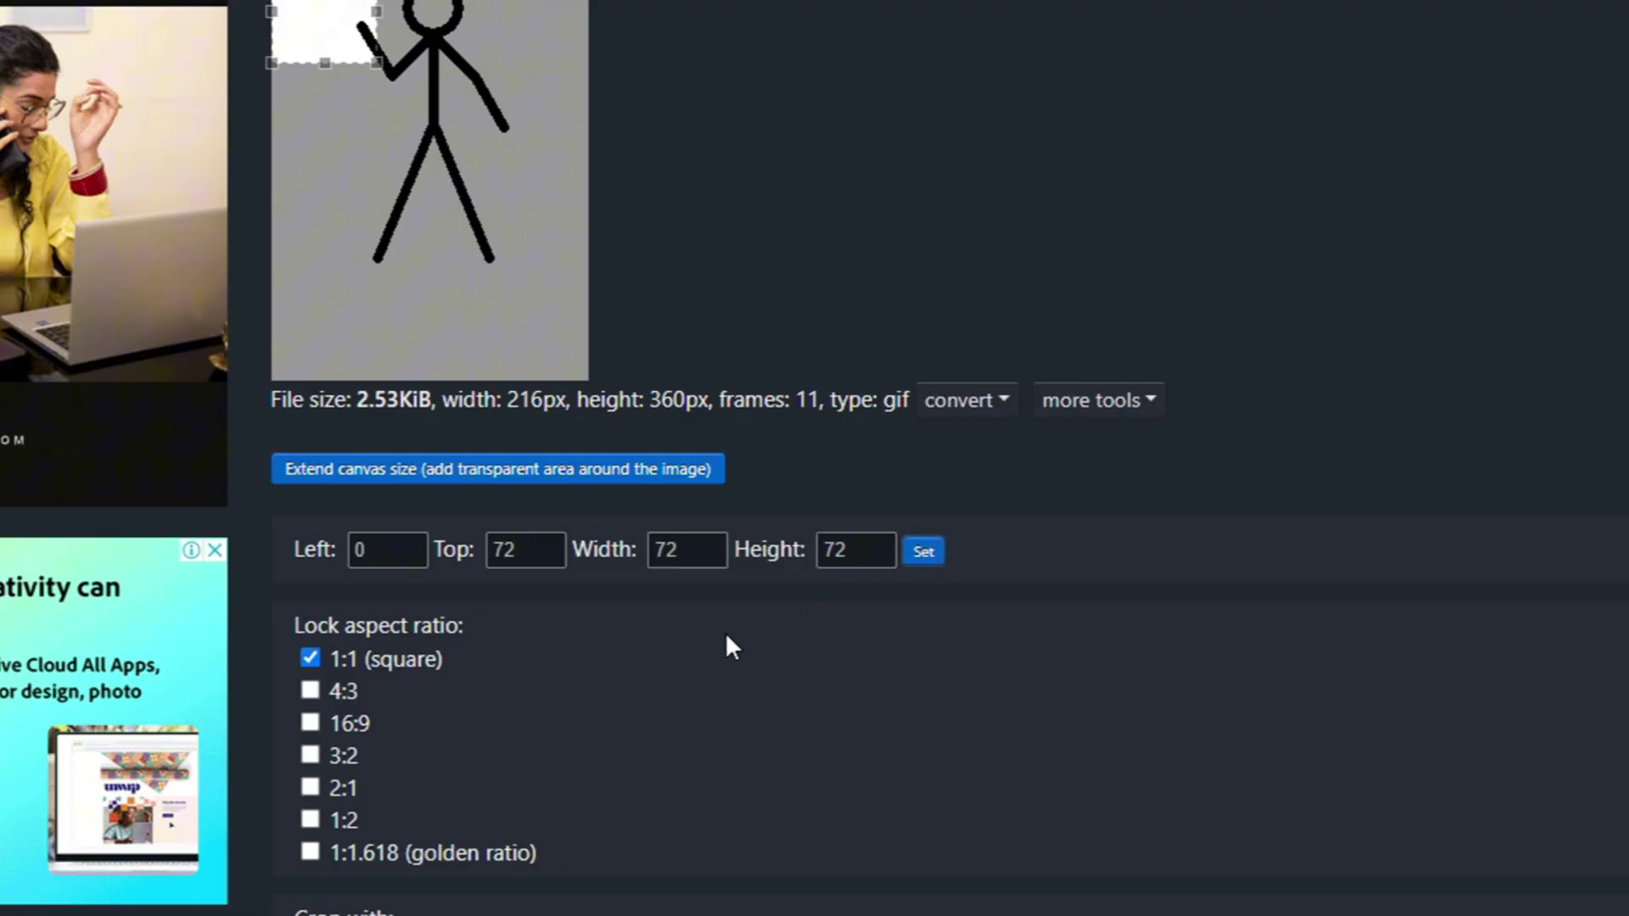
{"action": "scroll", "coordinate": [721, 634], "scroll_direction": "down", "scroll_amount": 5}
{"action": "scroll", "coordinate": [455, 645], "scroll_direction": "up", "scroll_amount": 5}
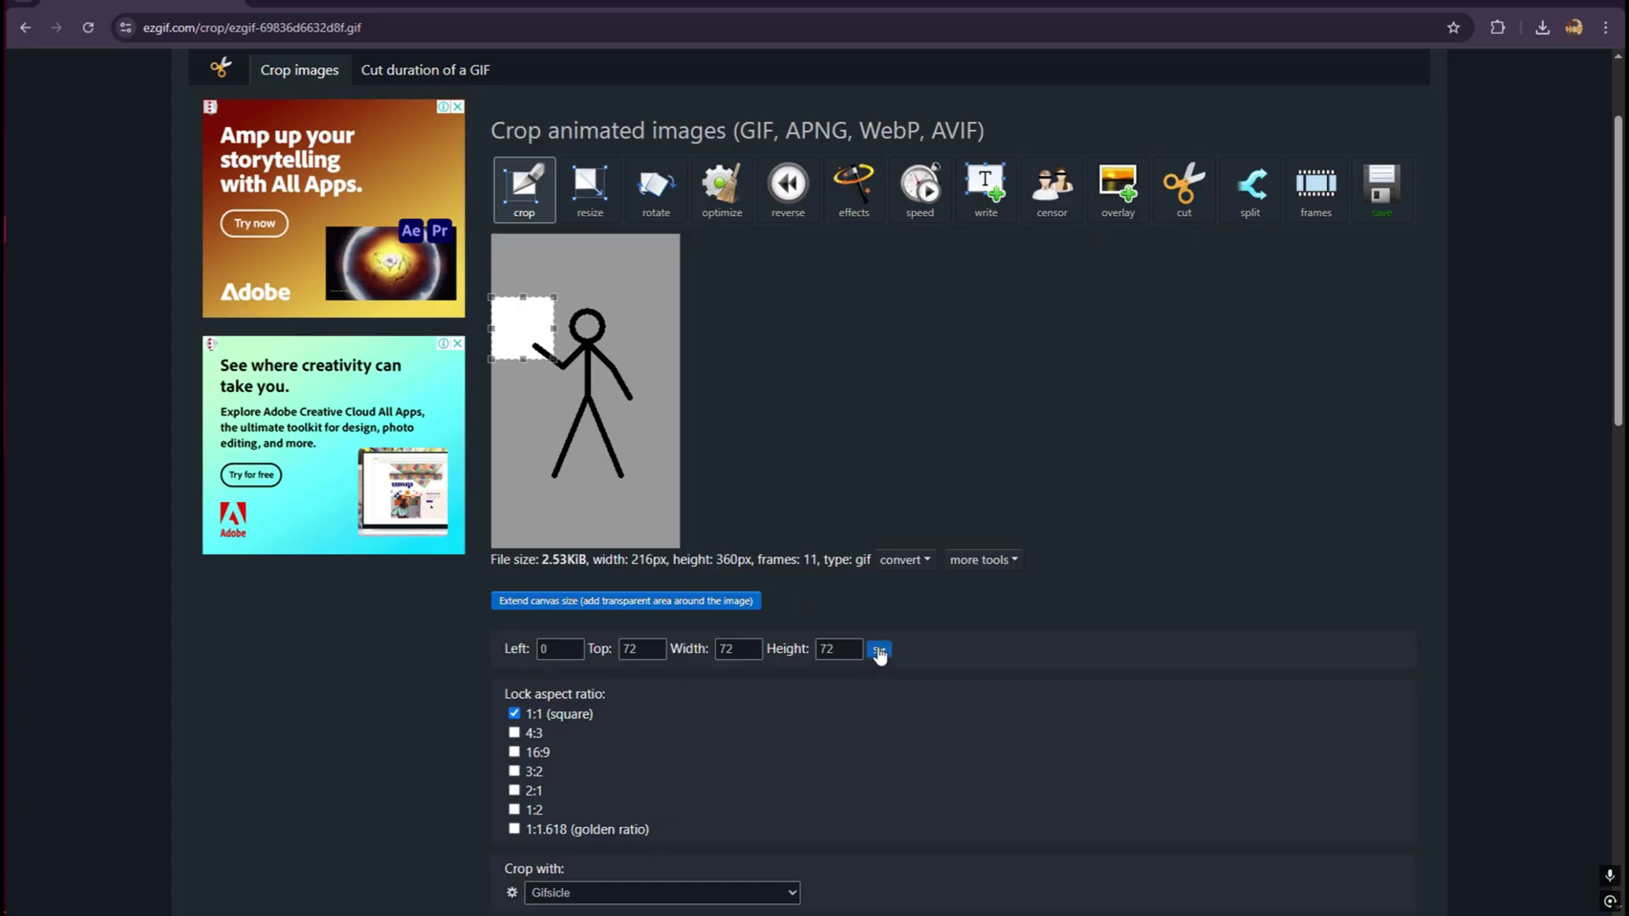
Crop this second-row tile and save it as Pivot_Wave-ezgif.com-crop (4).gif
{"action": "scroll", "coordinate": [654, 653], "scroll_direction": "down", "scroll_amount": 5}
{"action": "left_click", "coordinate": [541, 570]}
{"action": "scroll", "coordinate": [1102, 716], "scroll_direction": "down", "scroll_amount": 2}
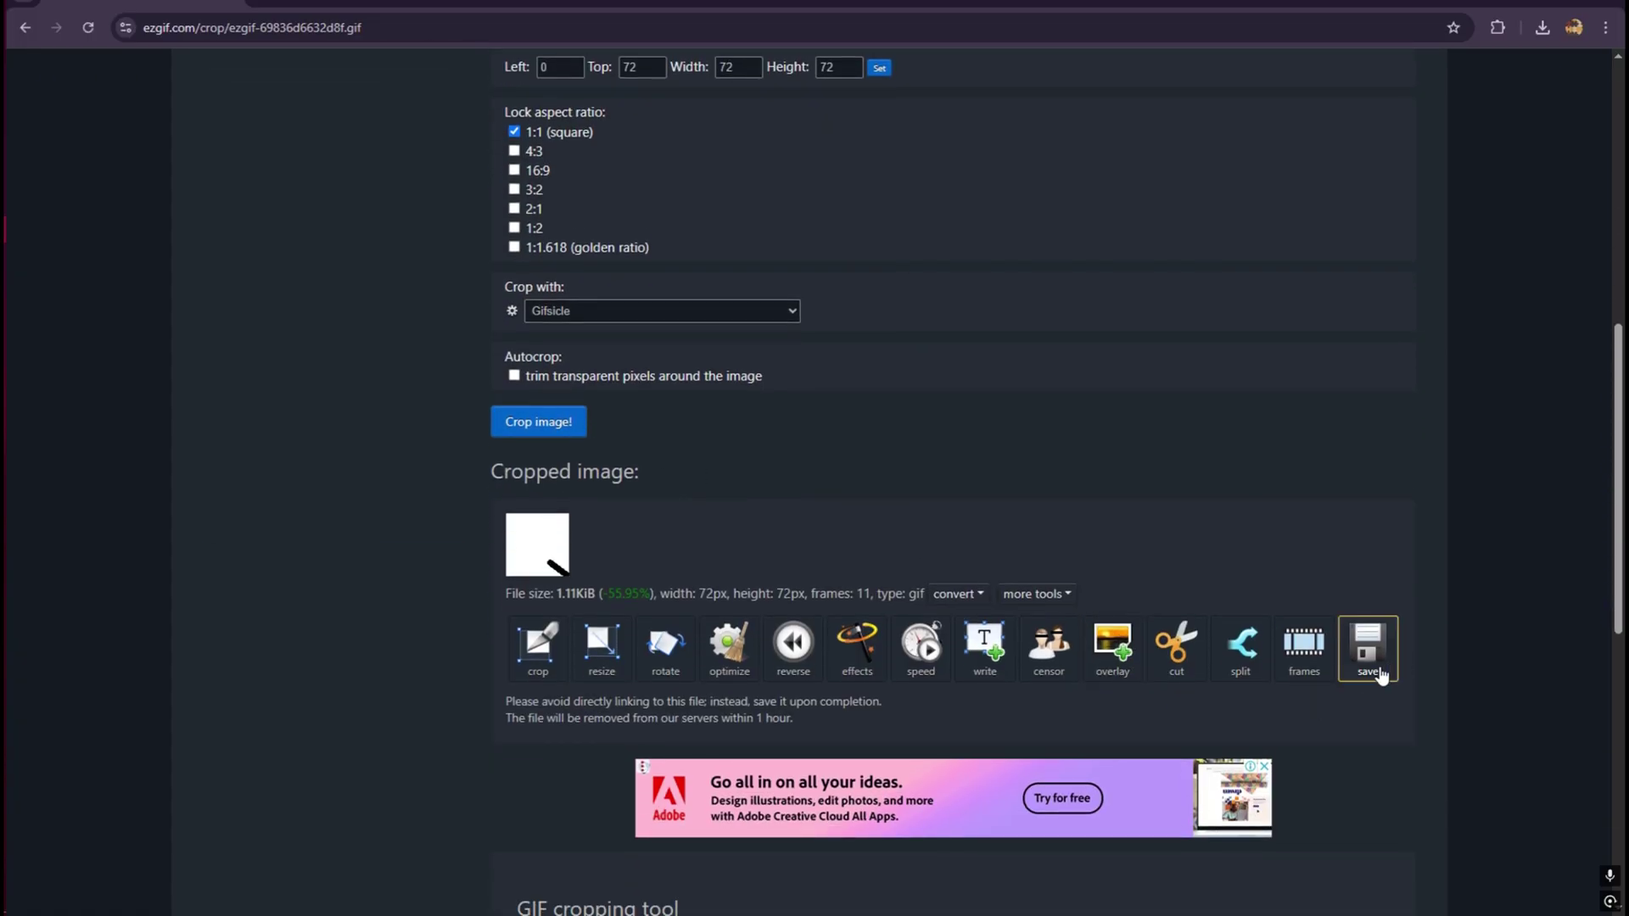
{"action": "left_click", "coordinate": [1368, 647]}
{"action": "scroll", "coordinate": [765, 657], "scroll_direction": "up", "scroll_amount": 9}
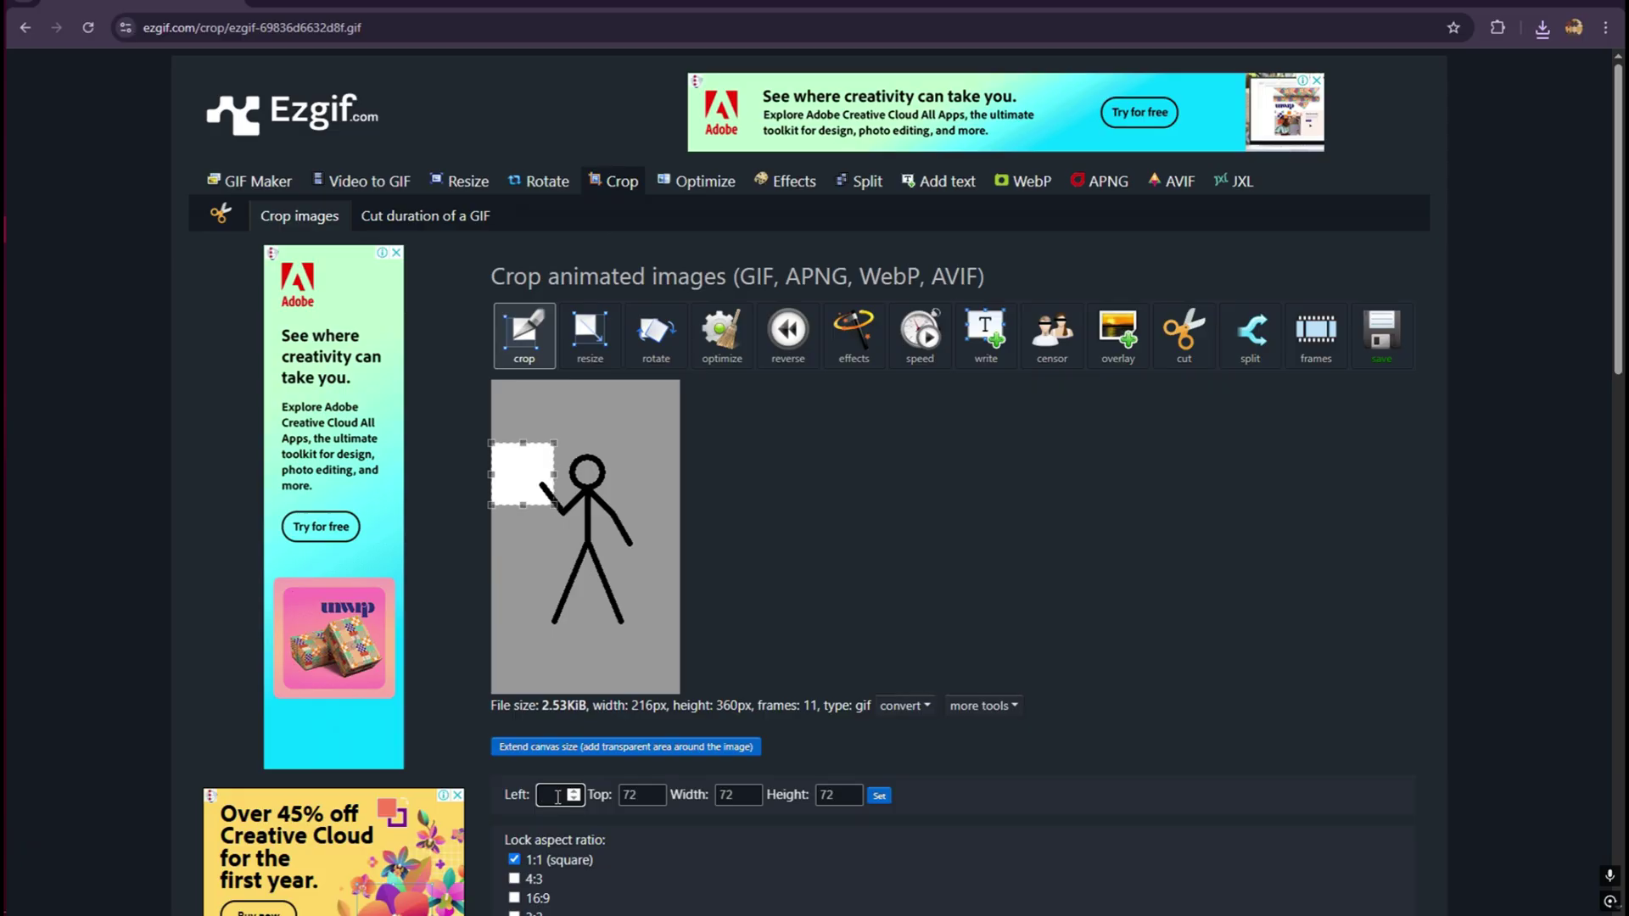
Move the crop box onto the head tile and download the cropped head tile
{"action": "left_click", "coordinate": [879, 796]}
{"action": "scroll", "coordinate": [882, 790], "scroll_direction": "down", "scroll_amount": 3}
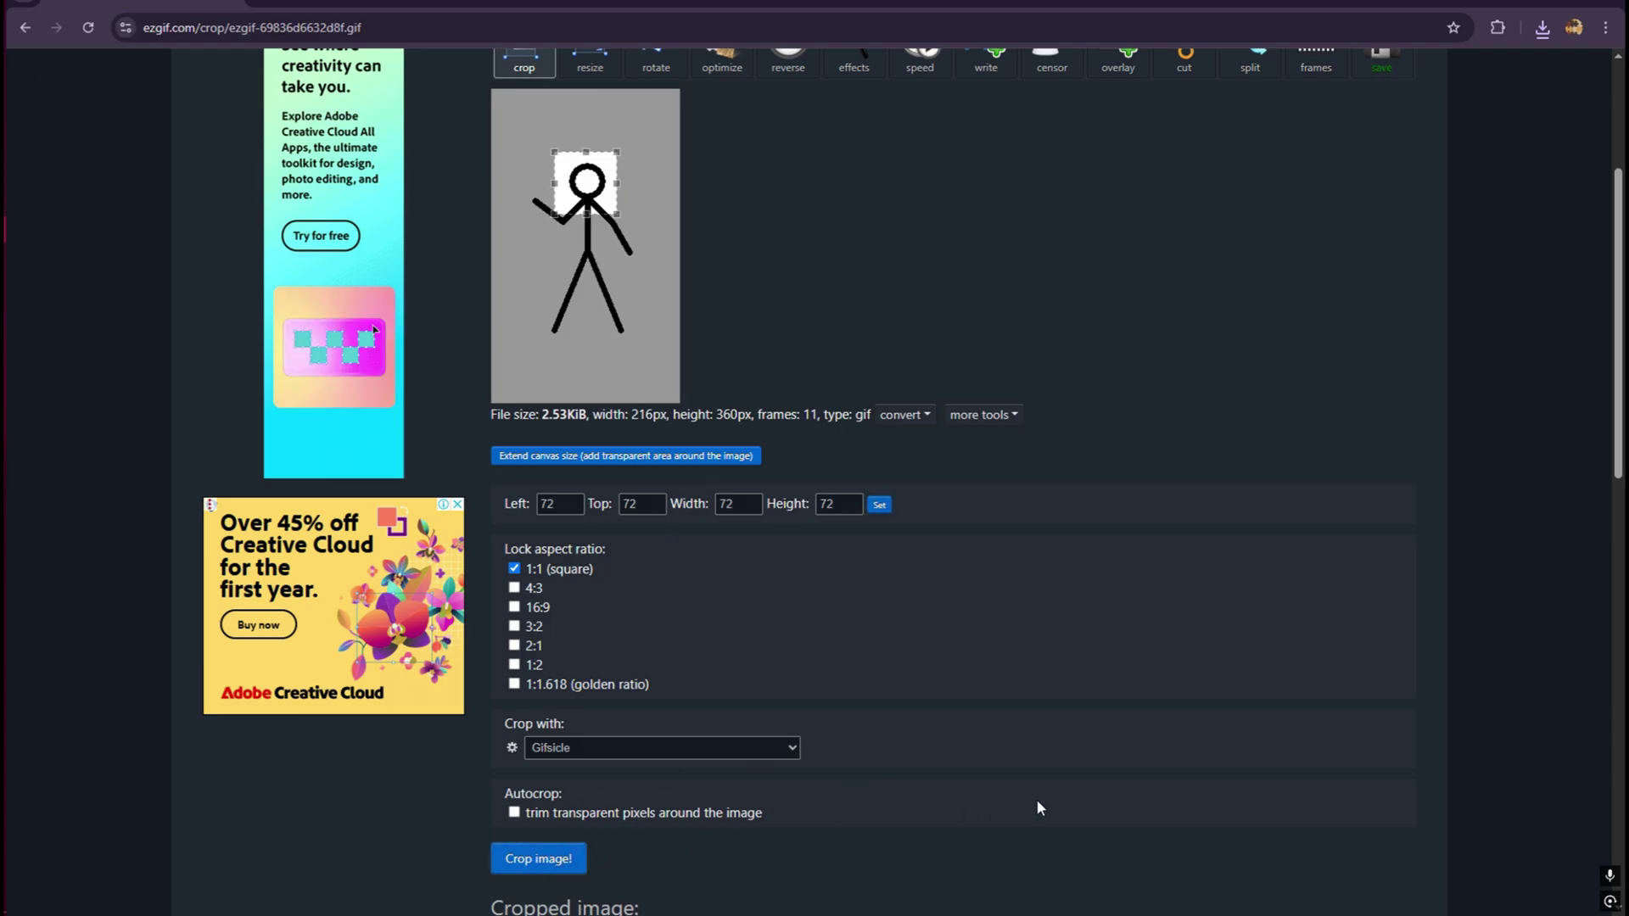
{"action": "scroll", "coordinate": [1037, 808], "scroll_direction": "down", "scroll_amount": 3}
{"action": "left_click", "coordinate": [1368, 789]}
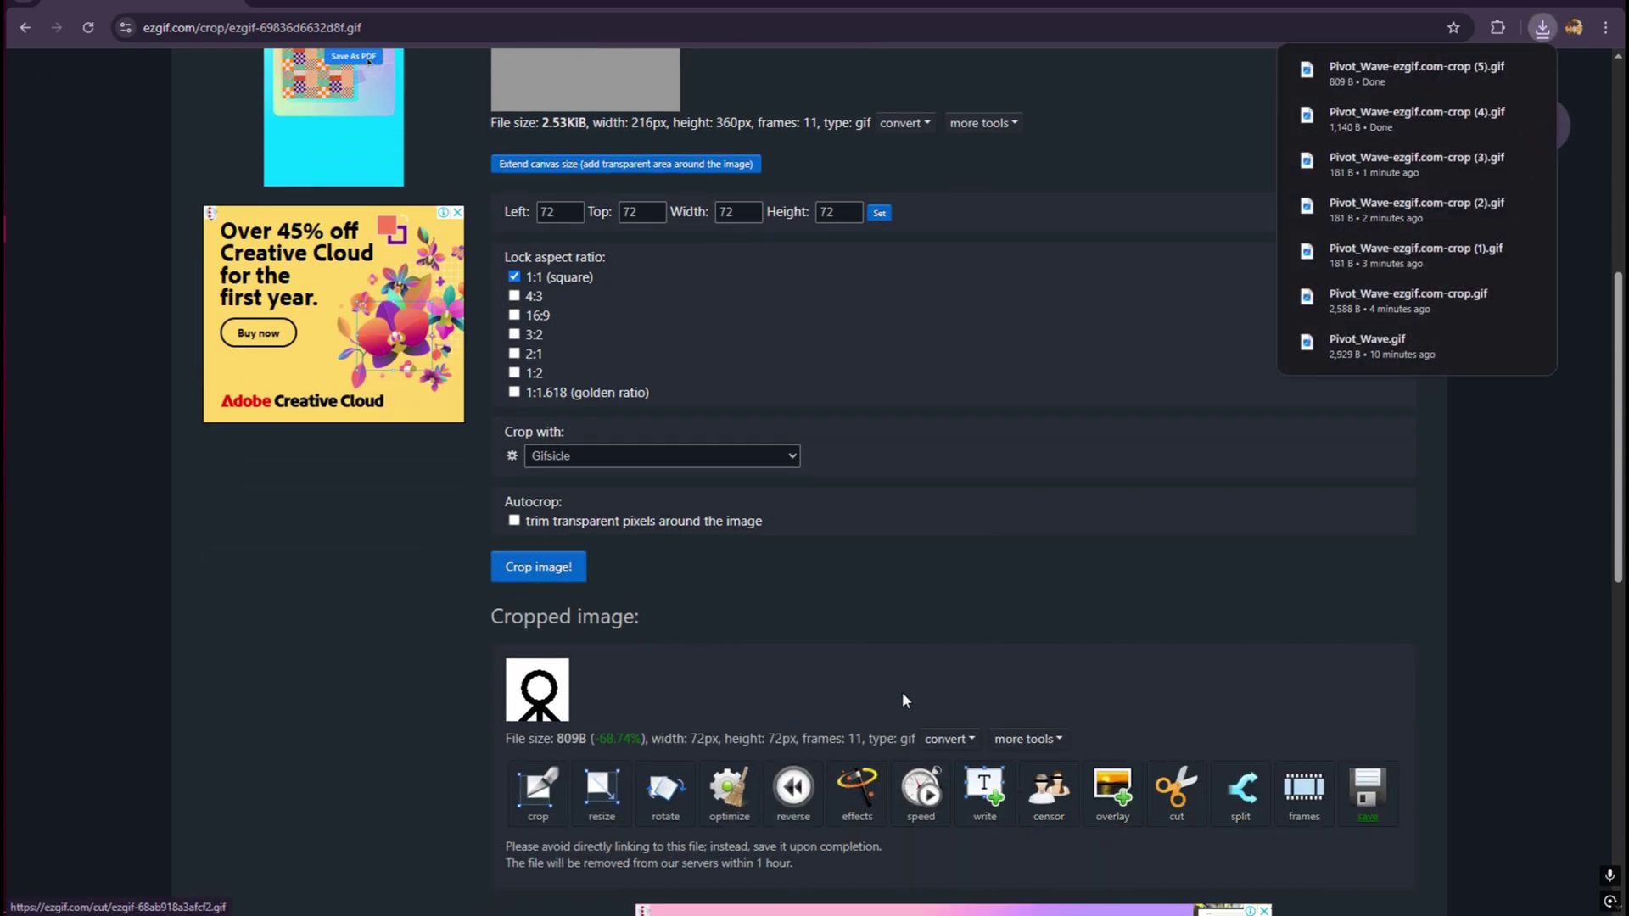
{"action": "scroll", "coordinate": [887, 689], "scroll_direction": "up", "scroll_amount": 3}
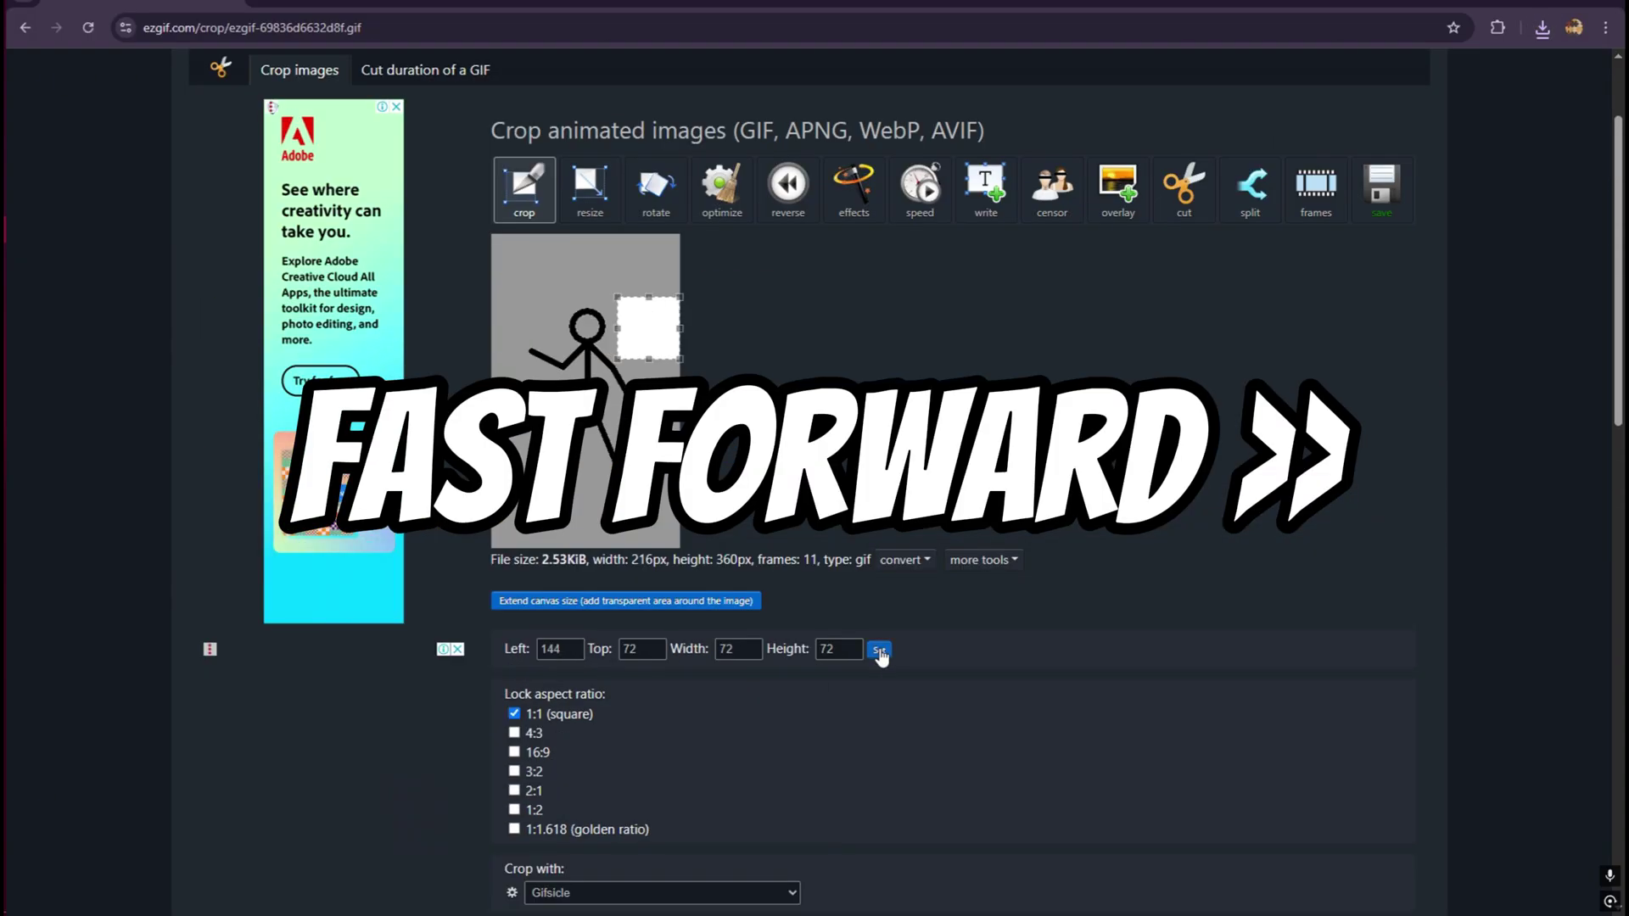
Set the crop offsets to Left 0 and 144 for the next tile
{"action": "double_click", "coordinate": [560, 649]}
{"action": "type", "text": "0"}
{"action": "double_click", "coordinate": [642, 649]}
{"action": "type", "text": "144"}
{"action": "scroll", "coordinate": [869, 786], "scroll_direction": "down", "scroll_amount": 2}
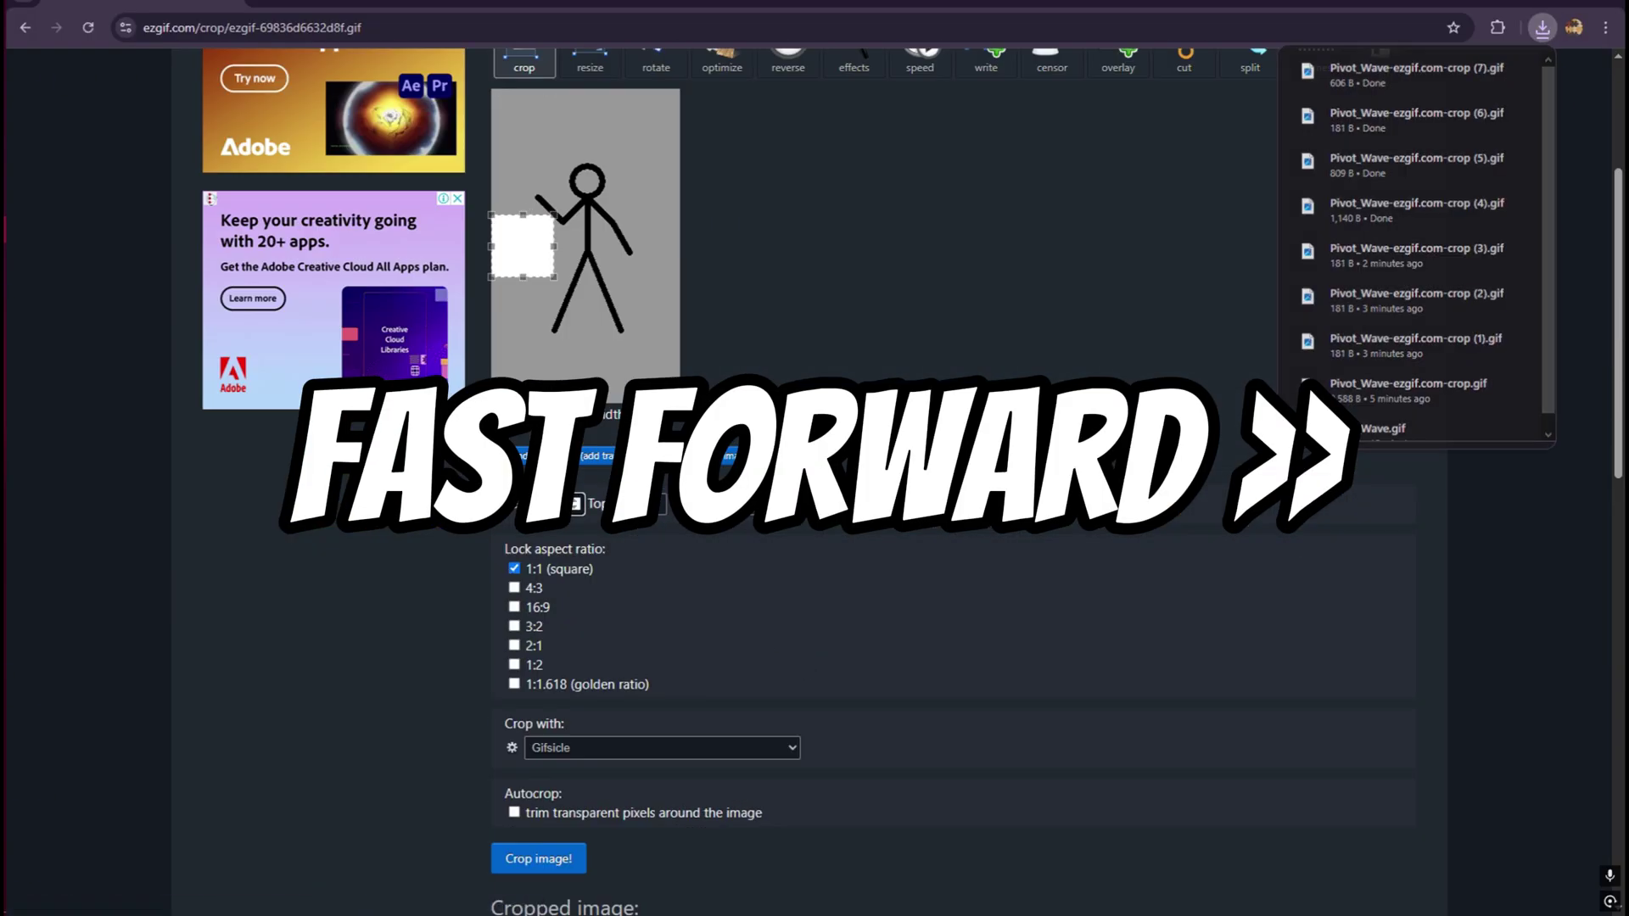
{"action": "scroll", "coordinate": [890, 818], "scroll_direction": "up", "scroll_amount": 5}
{"action": "scroll", "coordinate": [736, 700], "scroll_direction": "down", "scroll_amount": 5}
{"action": "scroll", "coordinate": [736, 700], "scroll_direction": "up", "scroll_amount": 5}
Change the offsets to Left 0 and 216, apply them and crop that tile
{"action": "double_click", "coordinate": [560, 649]}
{"action": "type", "text": "0"}
{"action": "double_click", "coordinate": [643, 650]}
{"action": "type", "text": "216"}
{"action": "scroll", "coordinate": [737, 700], "scroll_direction": "down", "scroll_amount": 5}
{"action": "left_click", "coordinate": [535, 571]}
{"action": "left_click", "coordinate": [1366, 782]}
{"action": "scroll", "coordinate": [737, 700], "scroll_direction": "up", "scroll_amount": 5}
{"action": "scroll", "coordinate": [580, 506], "scroll_direction": "down", "scroll_amount": 5}
{"action": "scroll", "coordinate": [737, 700], "scroll_direction": "up", "scroll_amount": 5}
Set an offset to 144, then move the box and crop the bottom-right 72x72 tile
{"action": "double_click", "coordinate": [546, 785]}
{"action": "type", "text": "144"}
{"action": "scroll", "coordinate": [736, 700], "scroll_direction": "down", "scroll_amount": 5}
{"action": "left_click", "coordinate": [534, 571]}
{"action": "scroll", "coordinate": [736, 700], "scroll_direction": "up", "scroll_amount": 5}
{"action": "scroll", "coordinate": [737, 700], "scroll_direction": "down", "scroll_amount": 5}
{"action": "scroll", "coordinate": [737, 700], "scroll_direction": "up", "scroll_amount": 5}
{"action": "scroll", "coordinate": [818, 578], "scroll_direction": "up", "scroll_amount": 2}
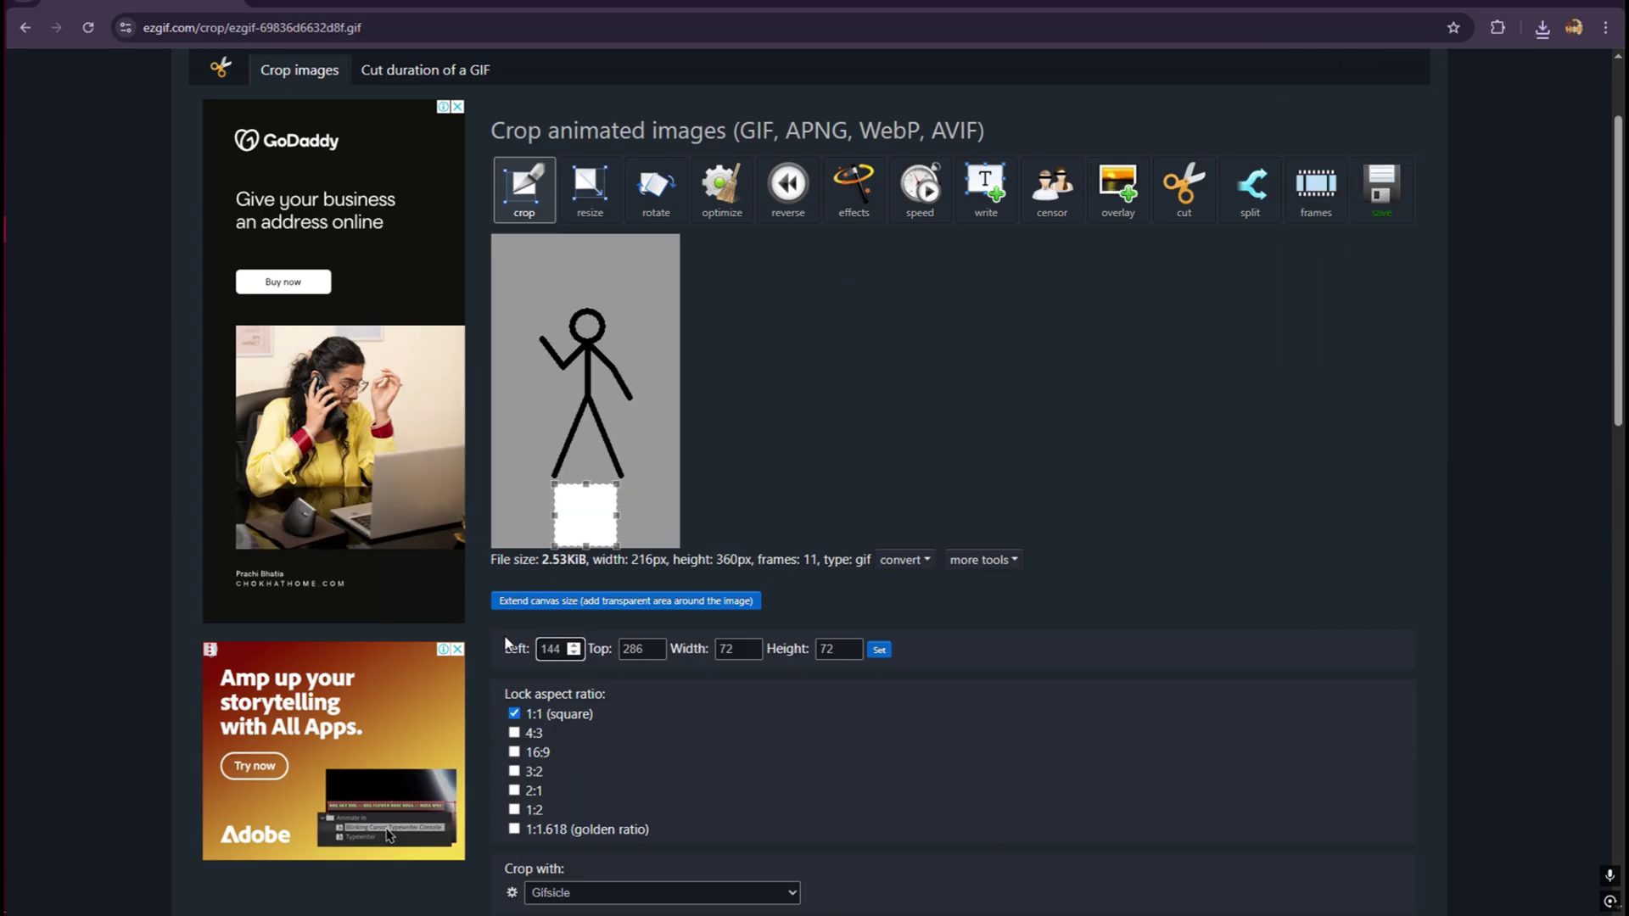
{"action": "left_click", "coordinate": [879, 650]}
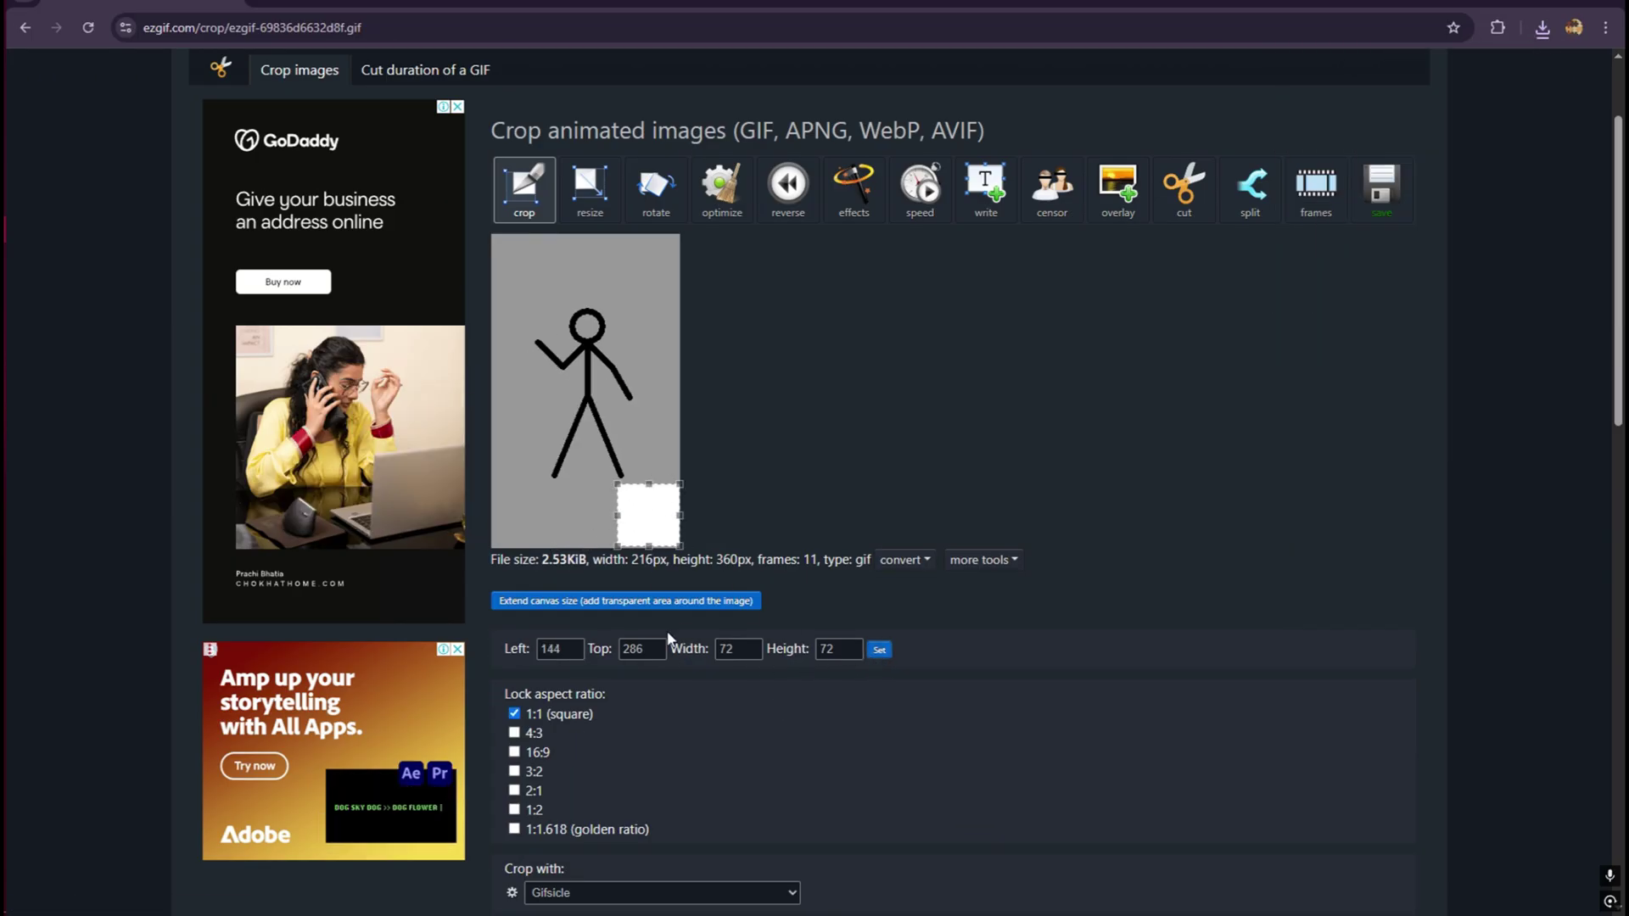
{"action": "scroll", "coordinate": [723, 762], "scroll_direction": "down", "scroll_amount": 3}
{"action": "left_click", "coordinate": [567, 712]}
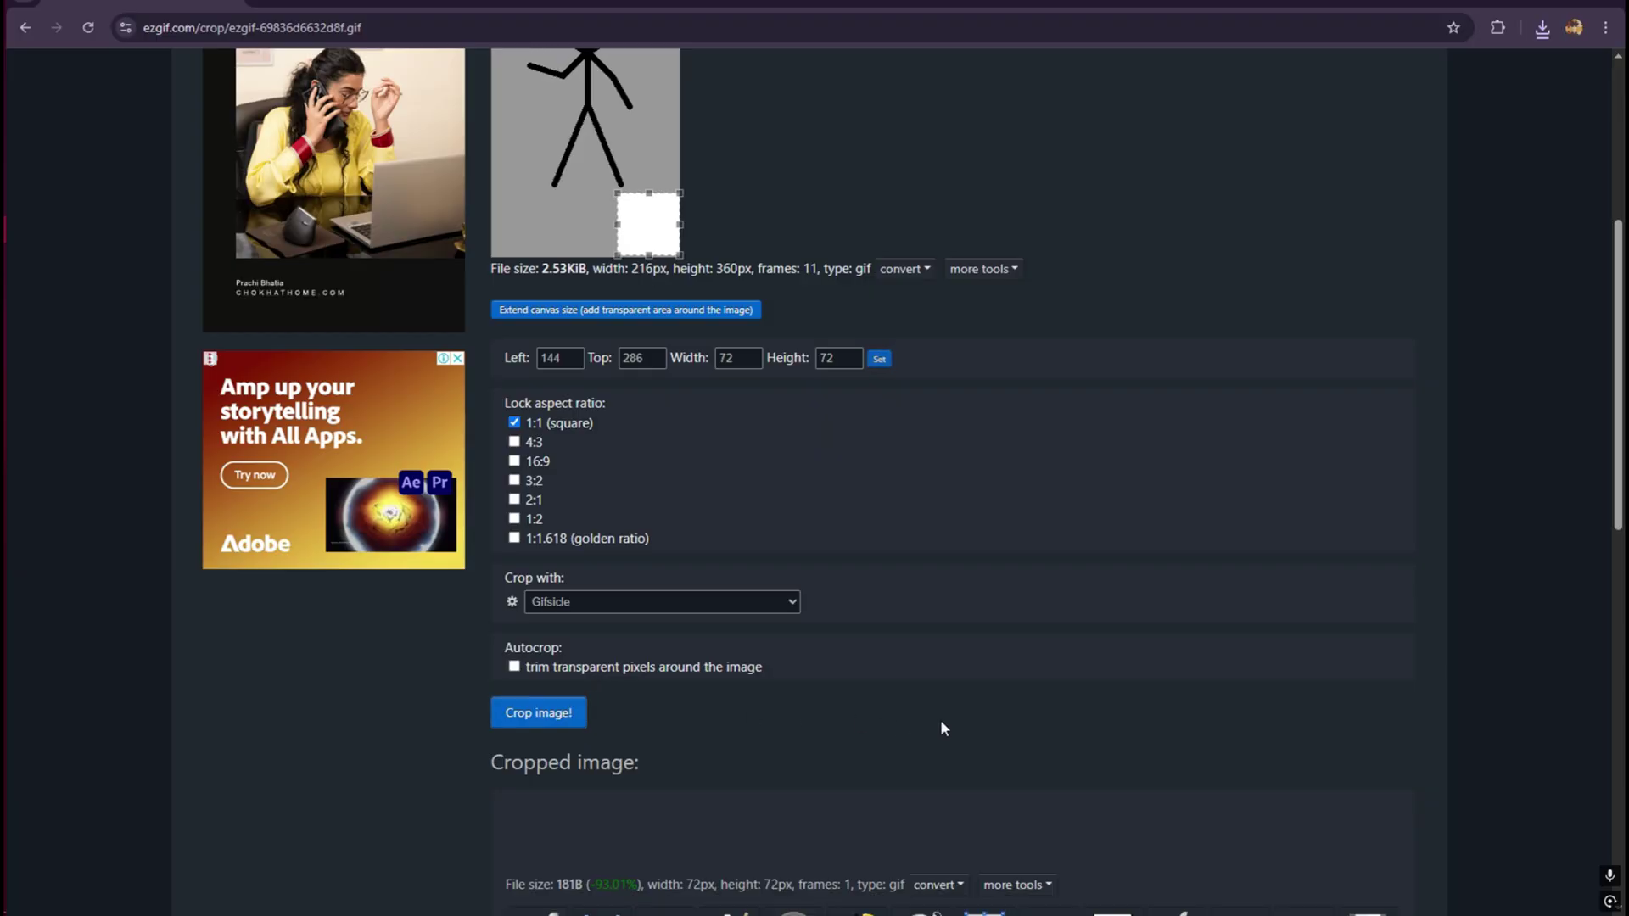
{"action": "scroll", "coordinate": [944, 730], "scroll_direction": "down", "scroll_amount": 3}
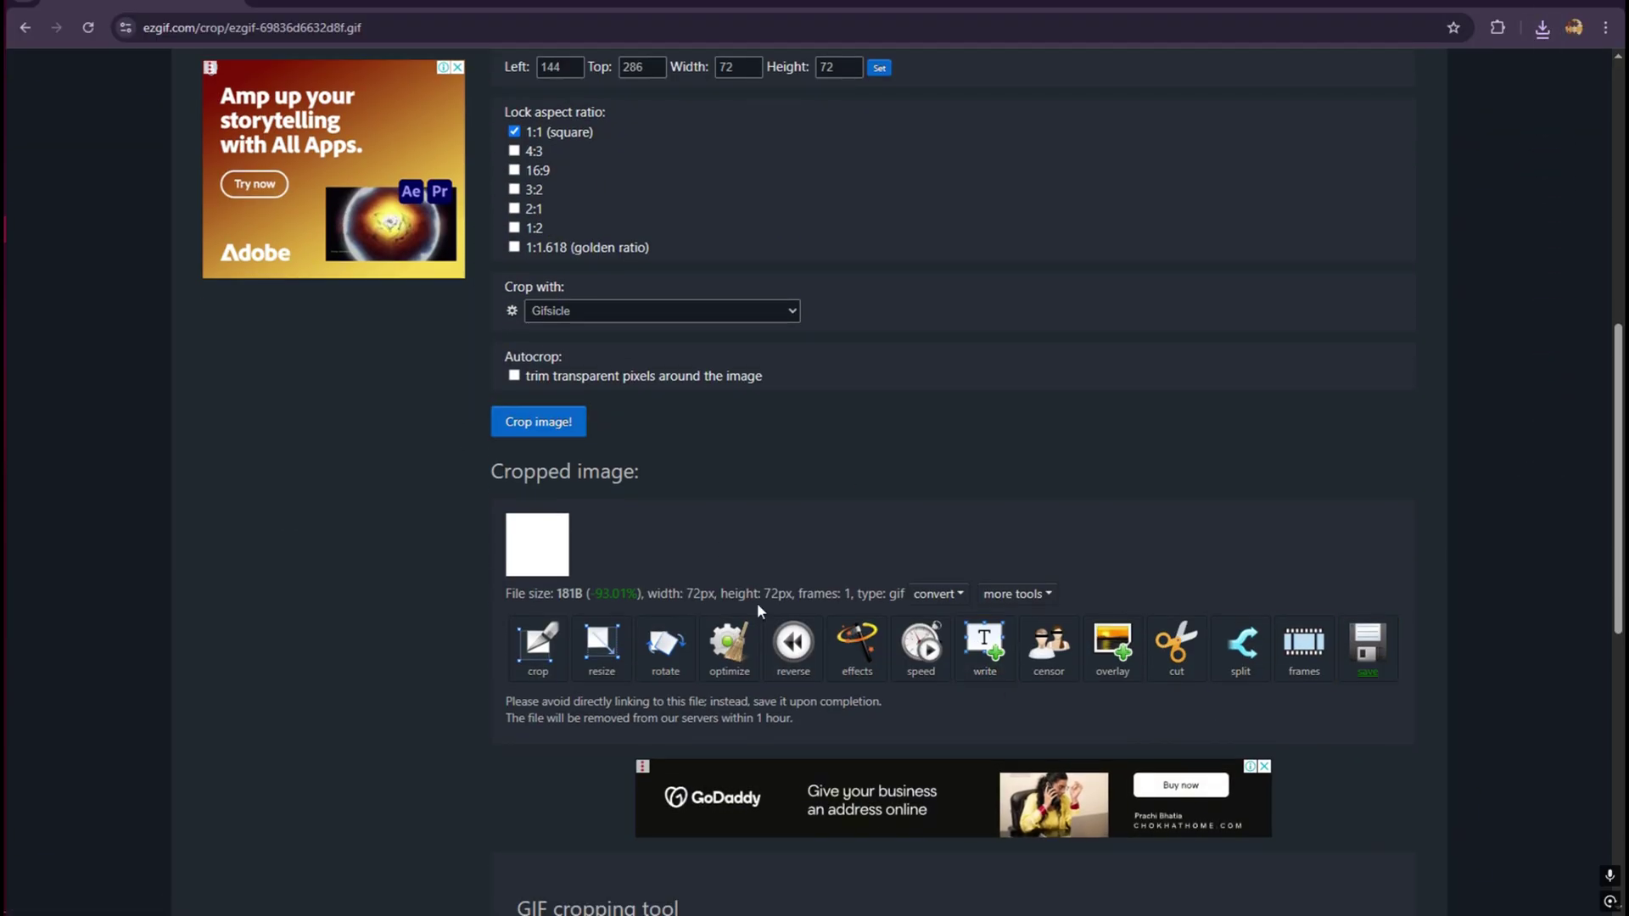
{"action": "scroll", "coordinate": [761, 608], "scroll_direction": "up", "scroll_amount": 9}
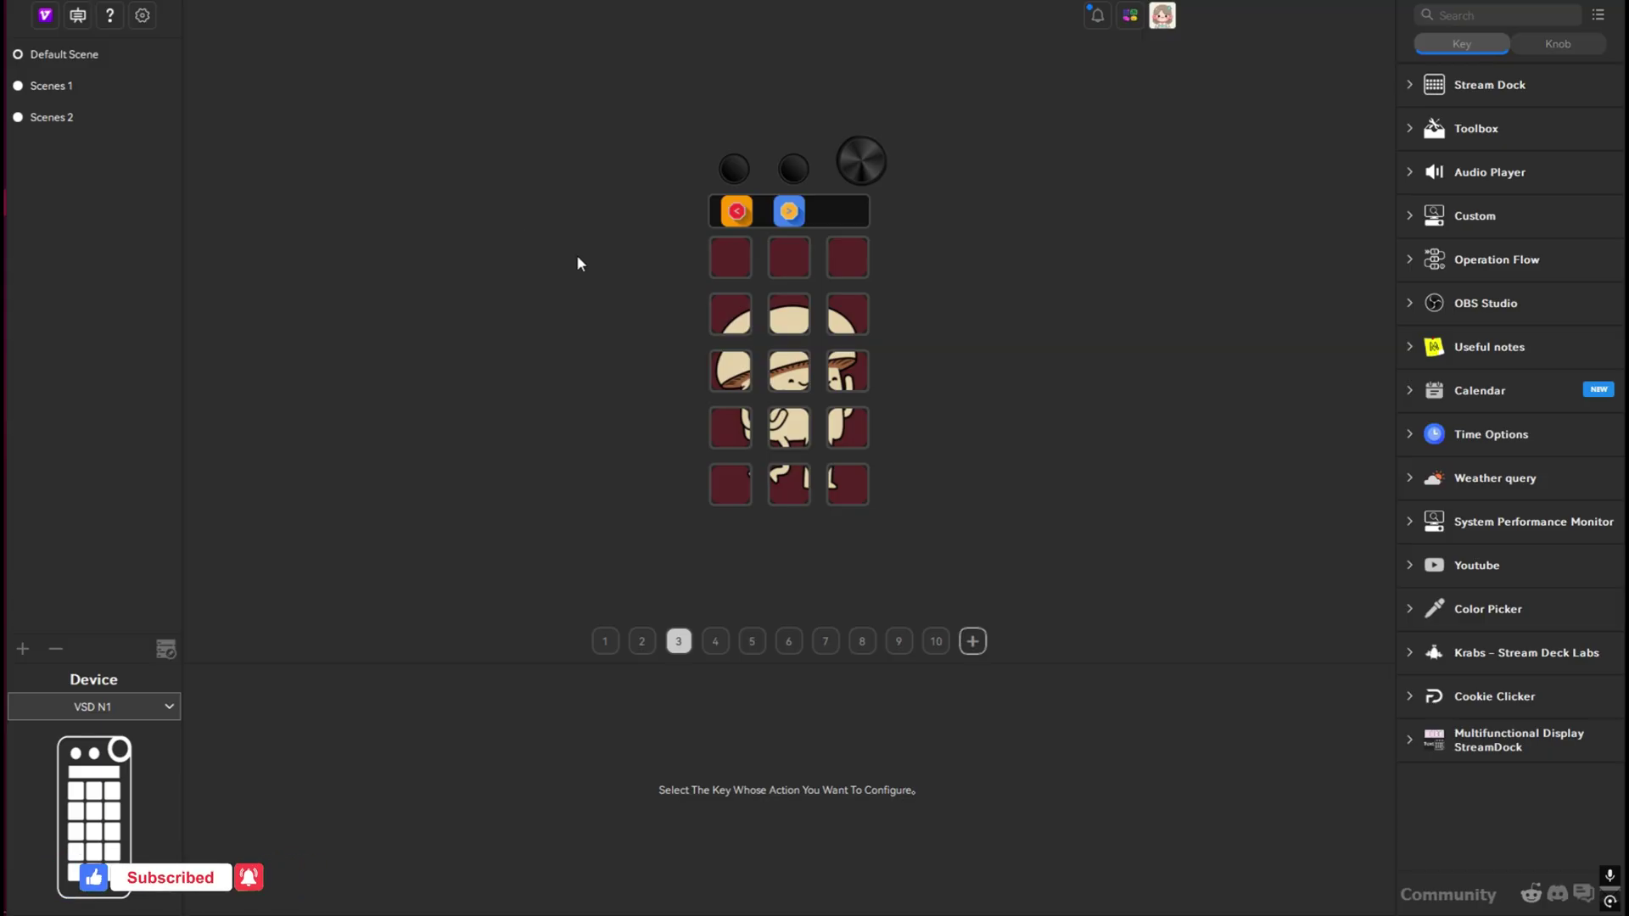
Show page 4 and delete its previous-page, page-number and next-page keys from the bottom row
{"action": "left_click", "coordinate": [711, 642]}
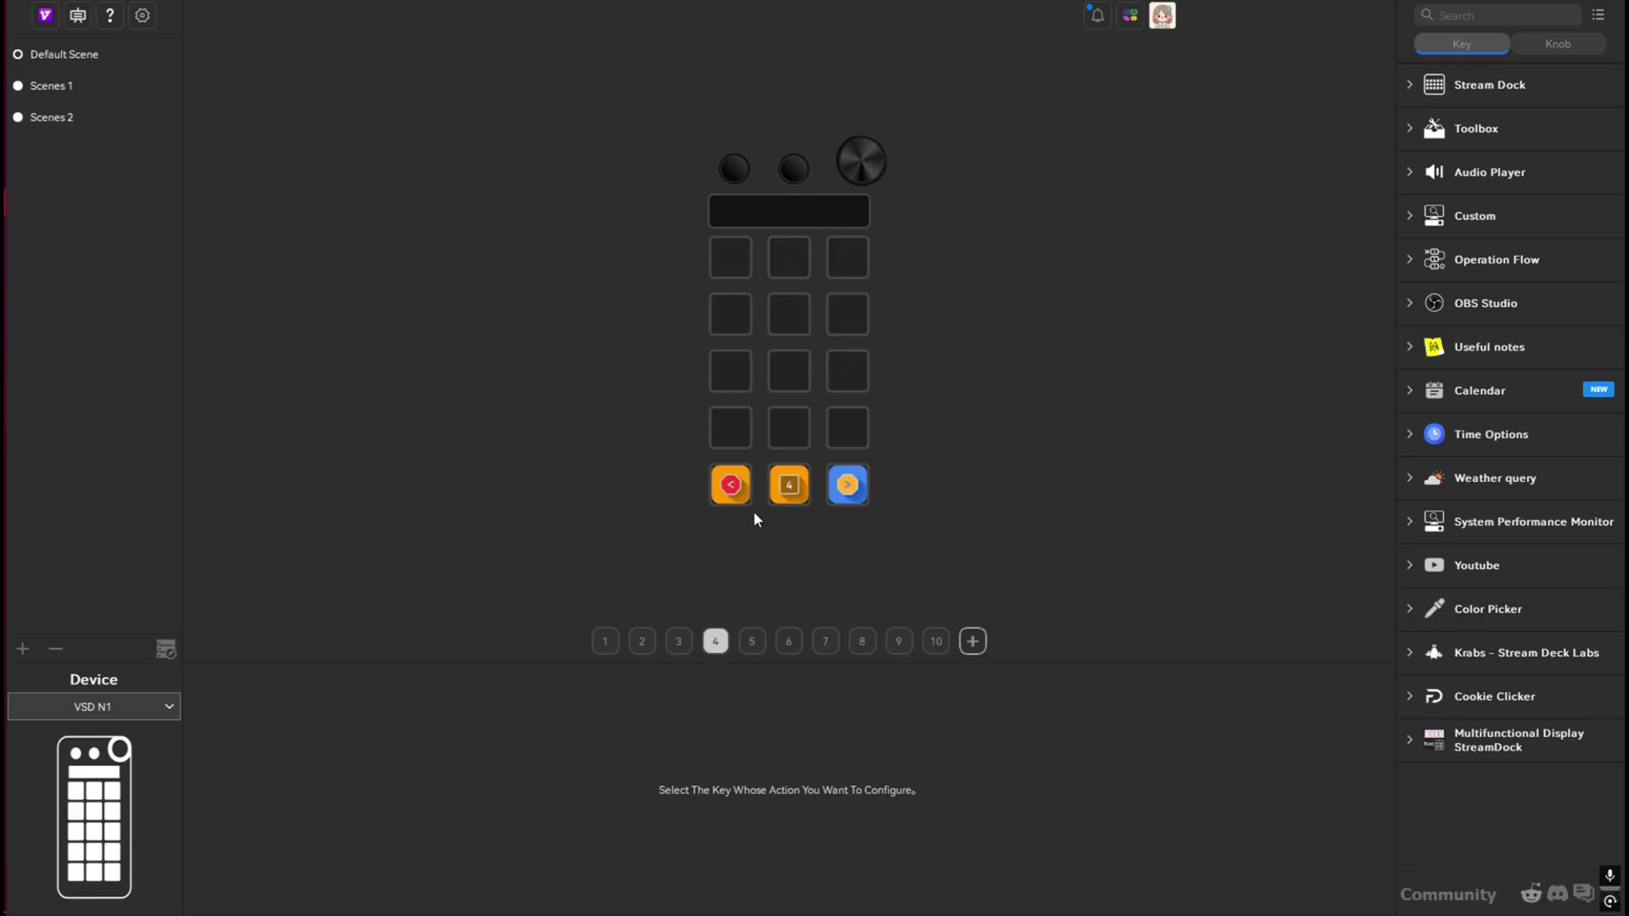
{"action": "left_click", "coordinate": [732, 493]}
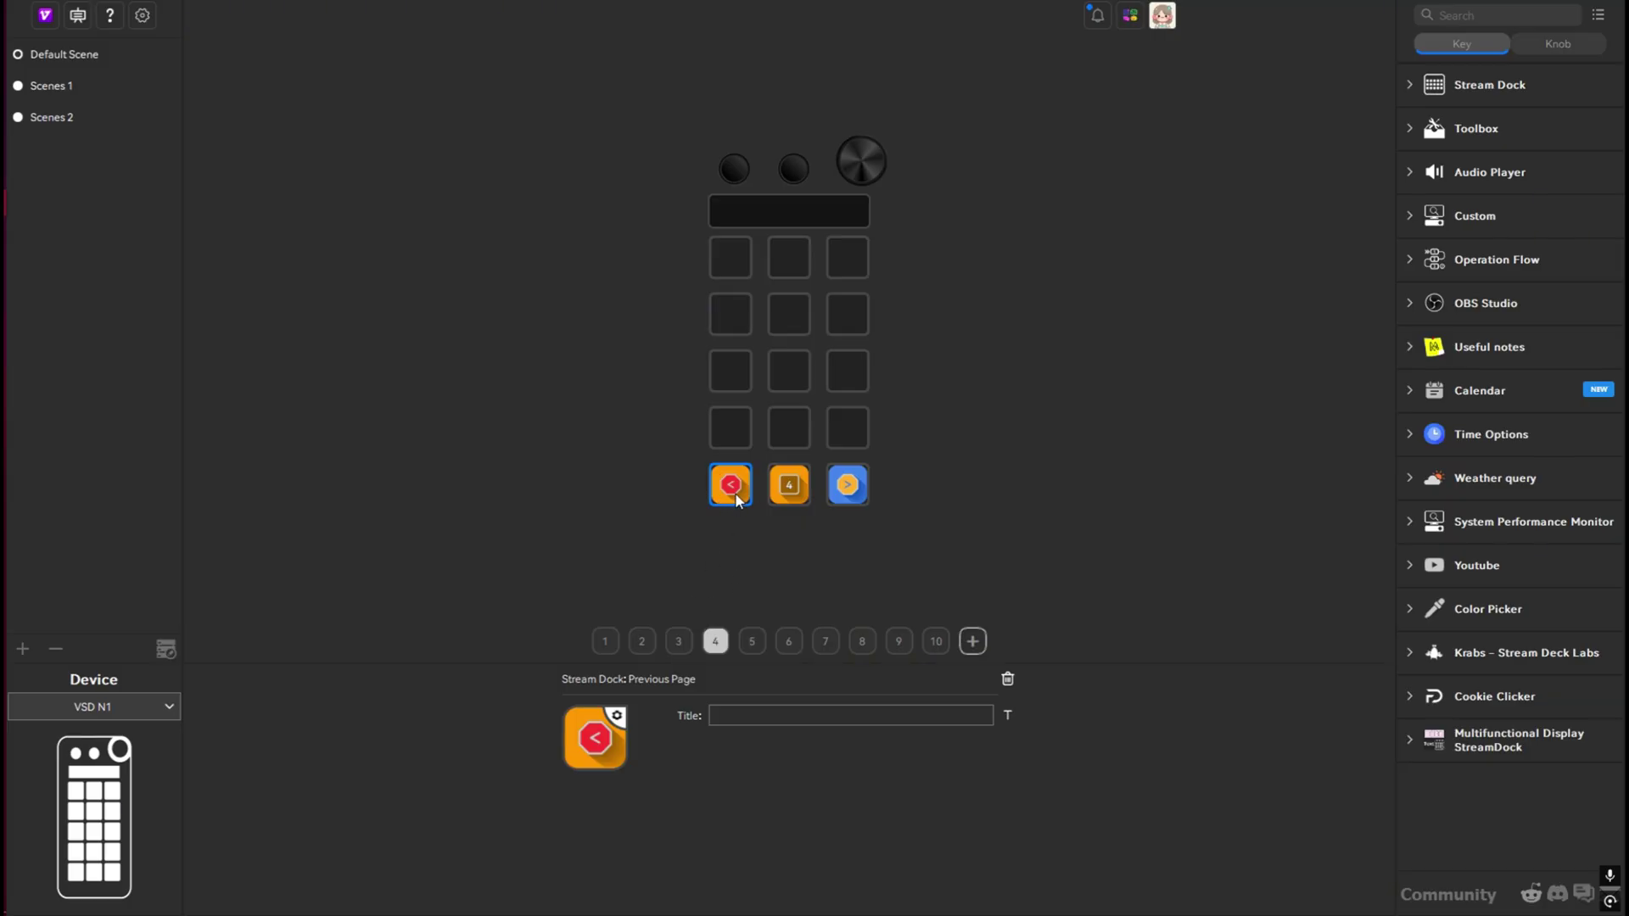
{"action": "key", "text": "Delete"}
{"action": "left_click", "coordinate": [789, 485]}
{"action": "key", "text": "Delete"}
{"action": "left_click", "coordinate": [847, 485]}
{"action": "key", "text": "Delete"}
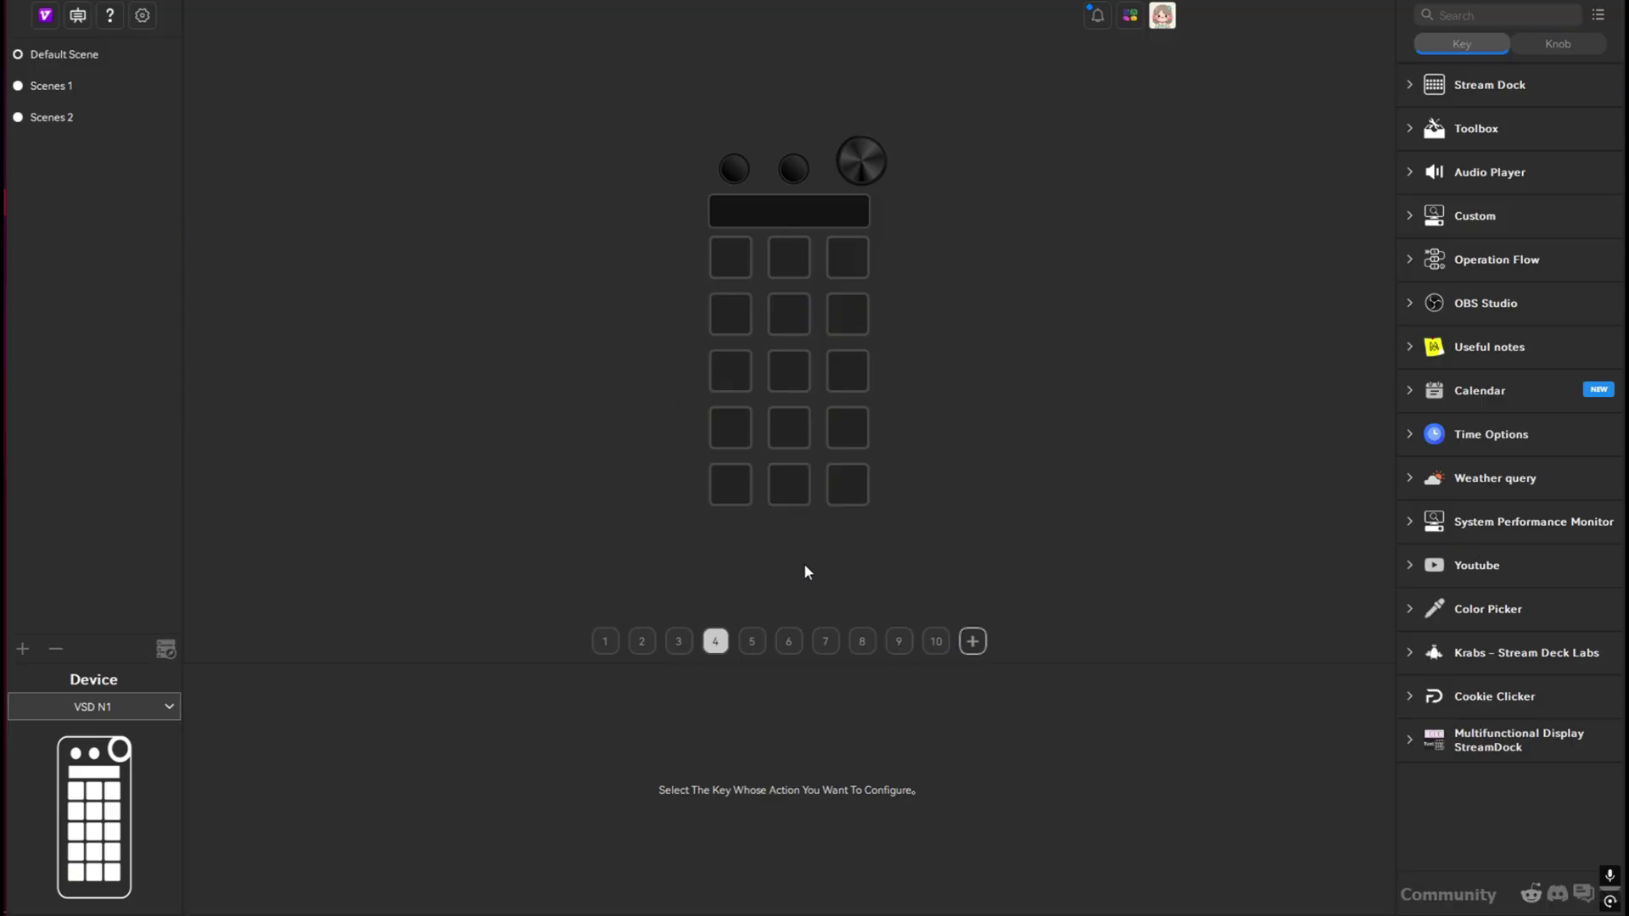
Expand Stream Dock and Toolbox, then put an Open an app action launching Blood Strike on the top-left key
{"action": "left_click", "coordinate": [1478, 89]}
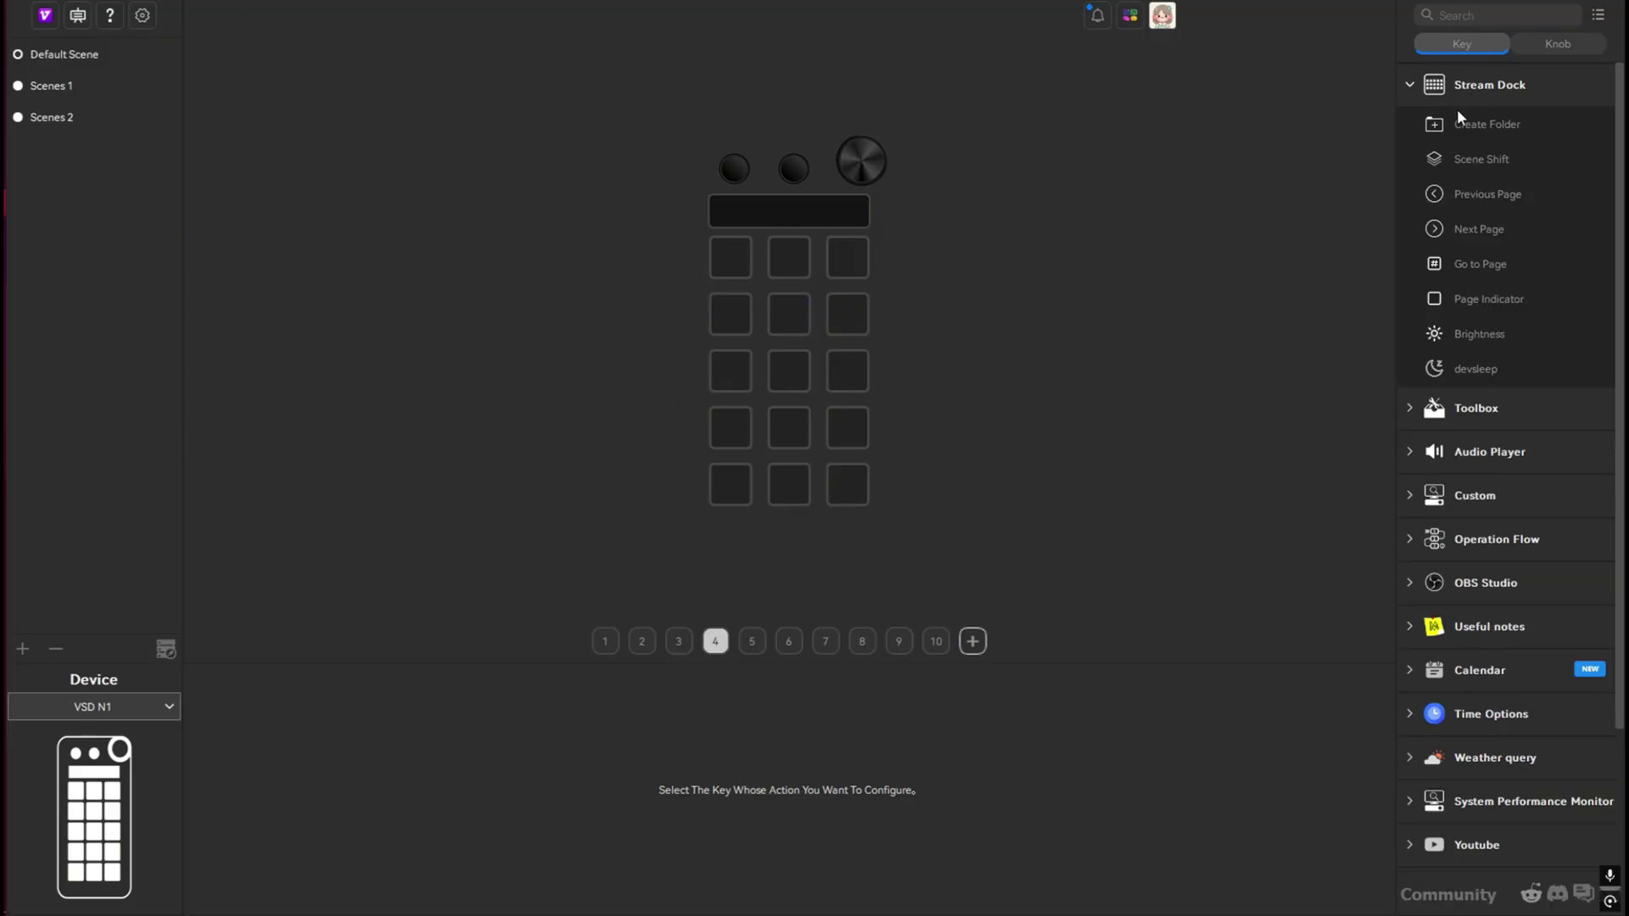
{"action": "left_click", "coordinate": [1411, 410]}
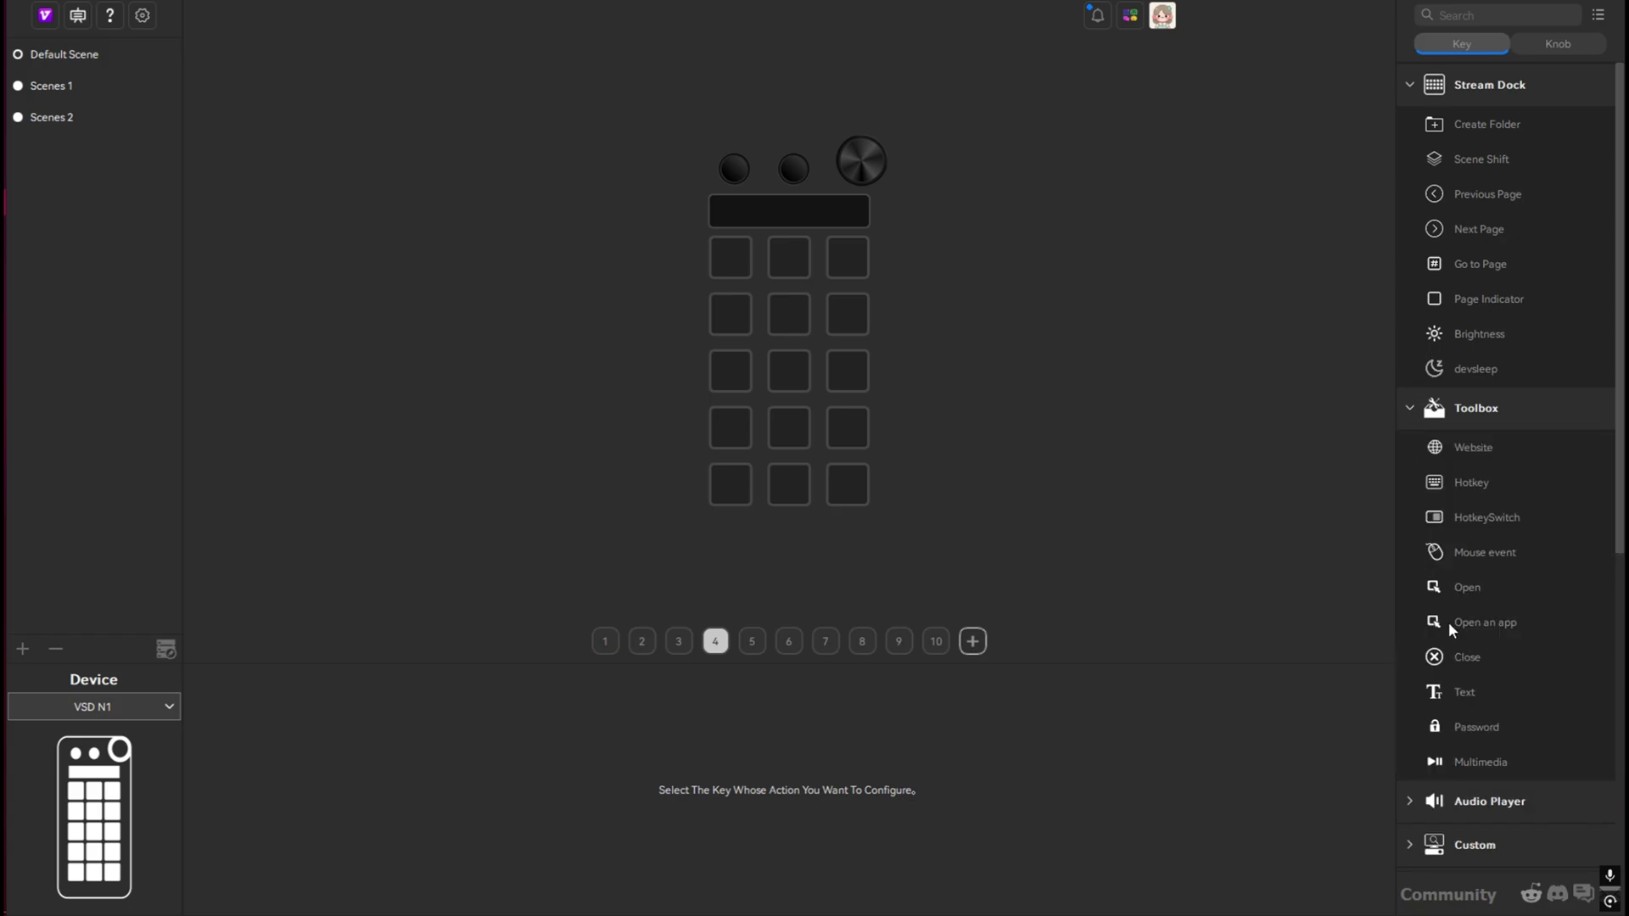
{"action": "left_click_drag", "start_coordinate": [1447, 621], "coordinate": [731, 259]}
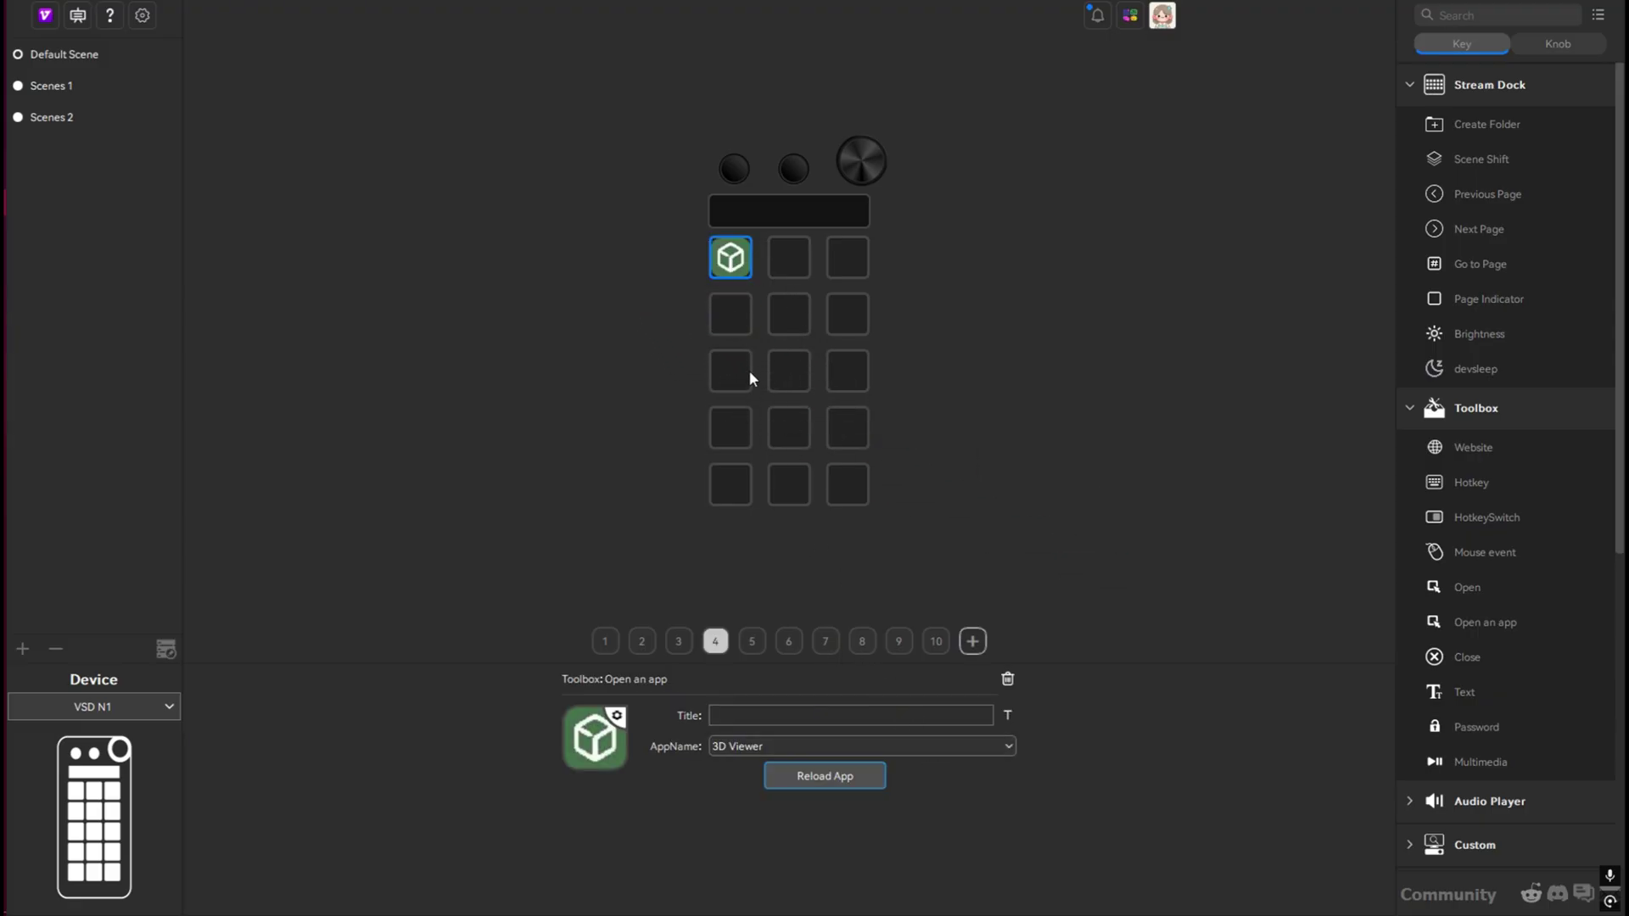
{"action": "left_click", "coordinate": [935, 752]}
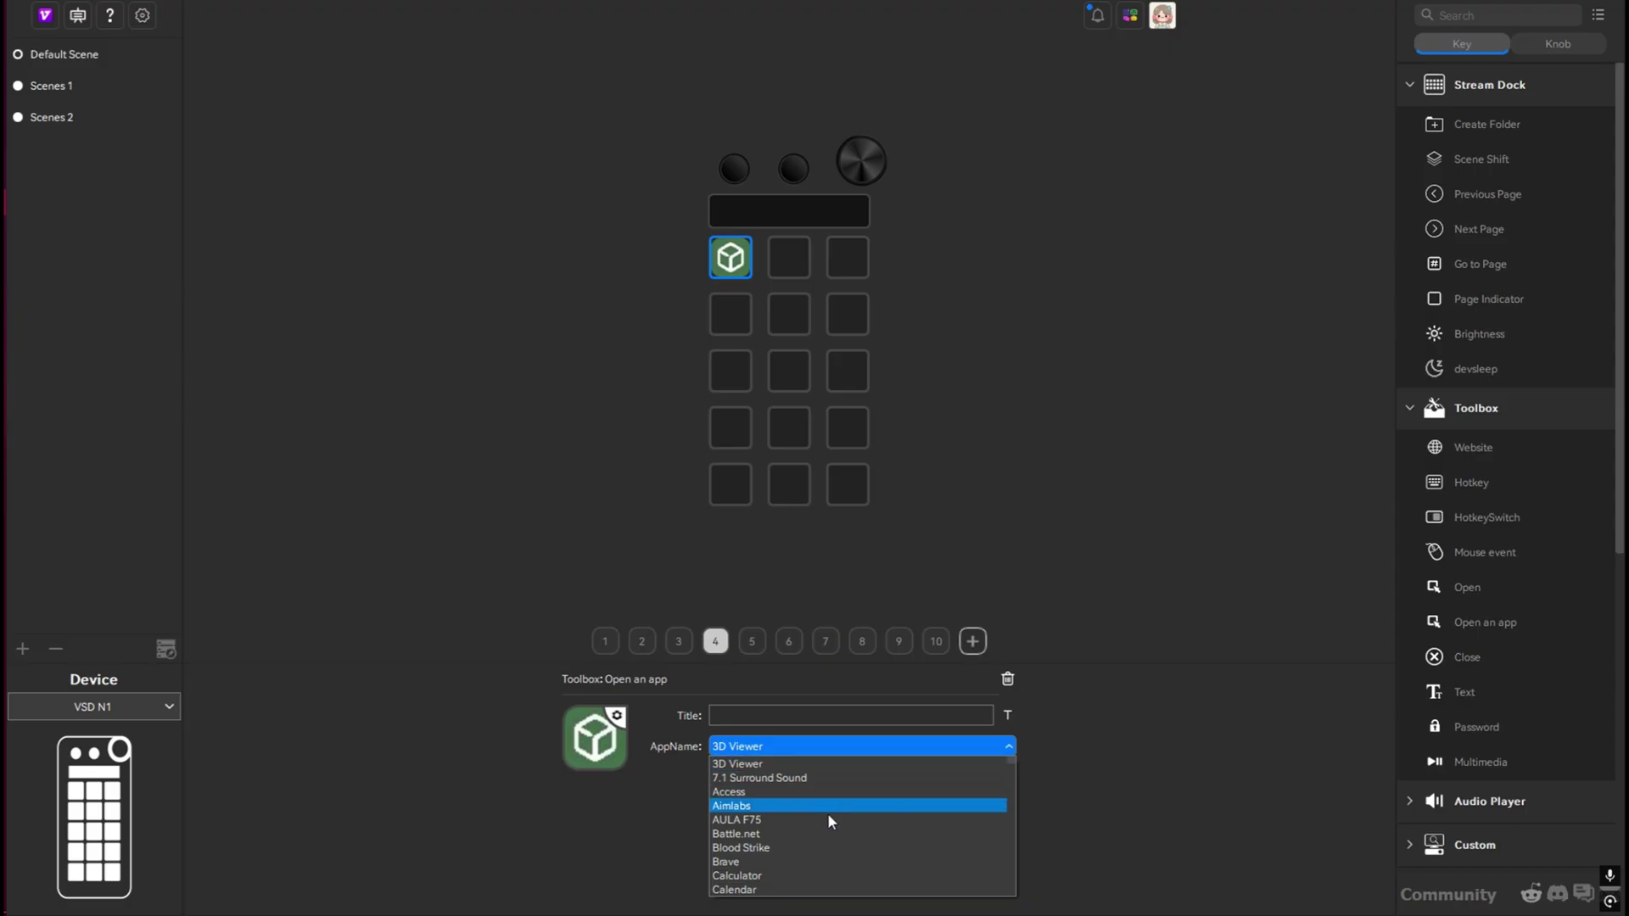
{"action": "left_click", "coordinate": [789, 845]}
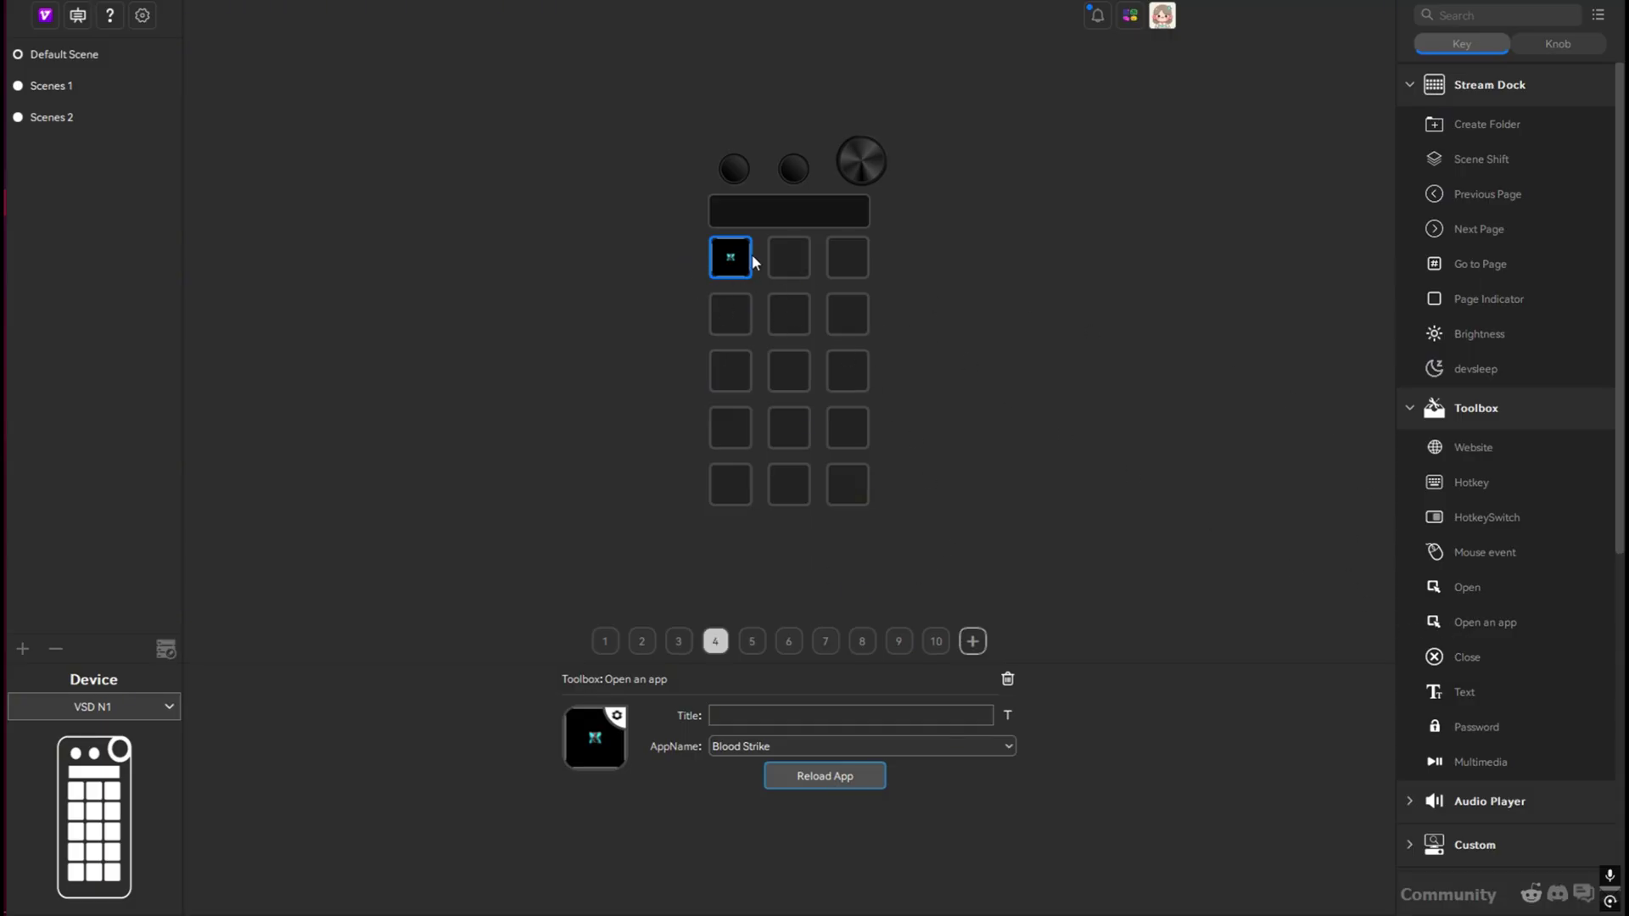
Remove the Blood Strike action and drag Scene Shift onto the page 4 keys, then deselect
{"action": "left_click_drag", "start_coordinate": [719, 257], "coordinate": [1348, 193]}
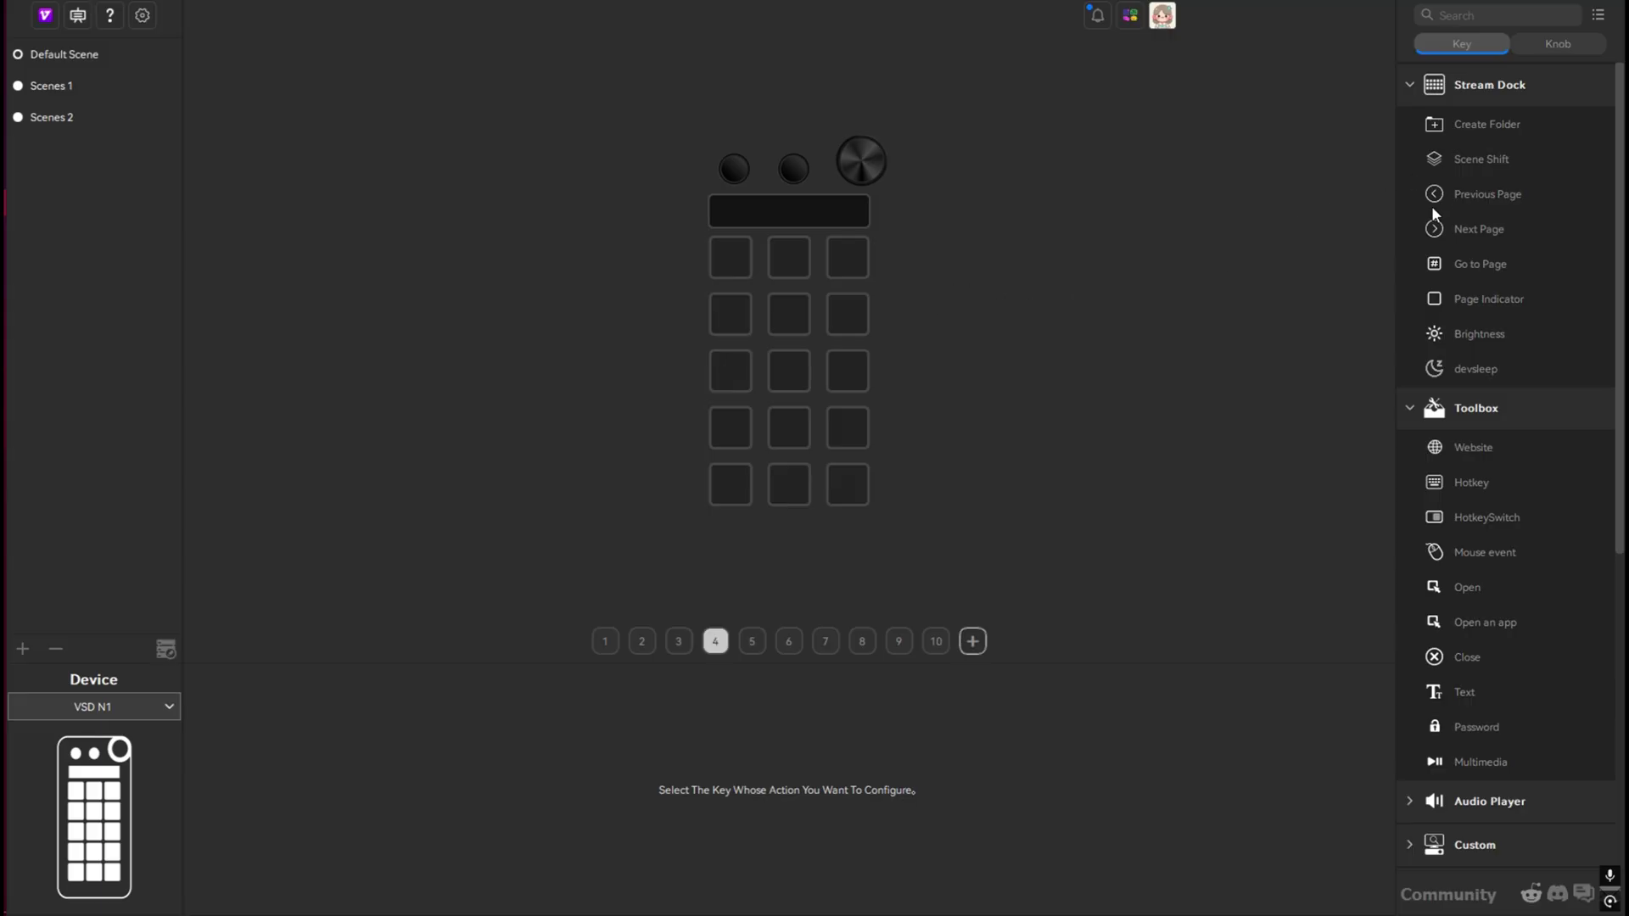
{"action": "left_click_drag", "start_coordinate": [1455, 163], "coordinate": [734, 264]}
{"action": "left_click_drag", "start_coordinate": [1454, 159], "coordinate": [789, 259]}
{"action": "left_click_drag", "start_coordinate": [1458, 161], "coordinate": [738, 312]}
{"action": "left_click_drag", "start_coordinate": [1447, 160], "coordinate": [789, 316]}
{"action": "left_click_drag", "start_coordinate": [1437, 160], "coordinate": [847, 315]}
{"action": "left_click_drag", "start_coordinate": [1436, 162], "coordinate": [730, 428]}
{"action": "left_click_drag", "start_coordinate": [1422, 160], "coordinate": [847, 483]}
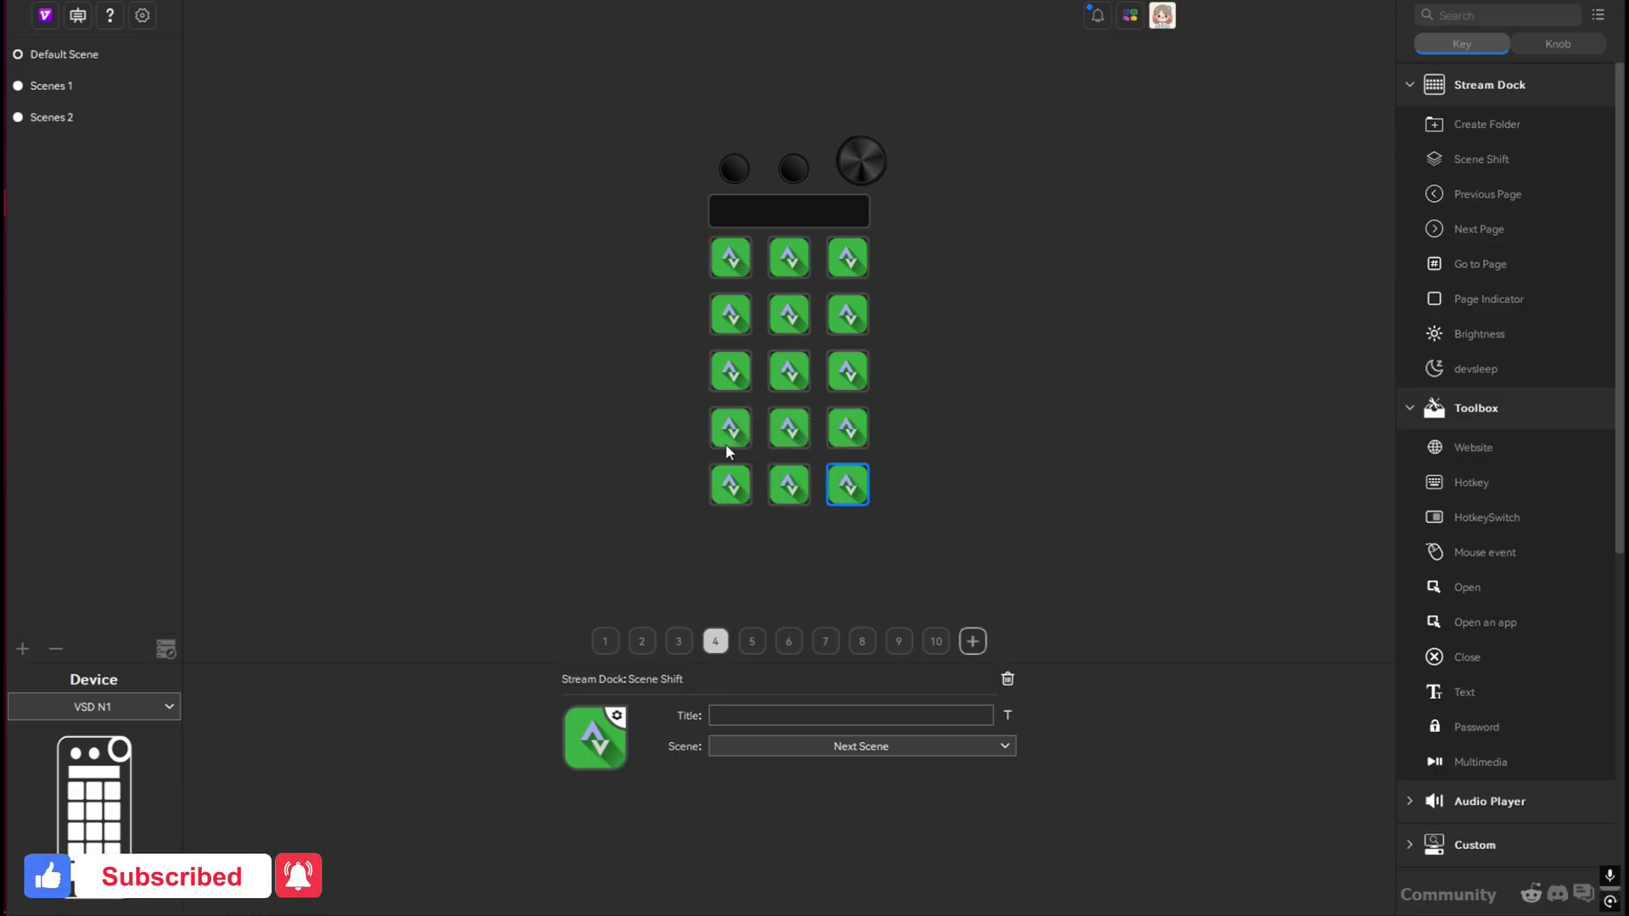
{"action": "left_click", "coordinate": [1025, 353]}
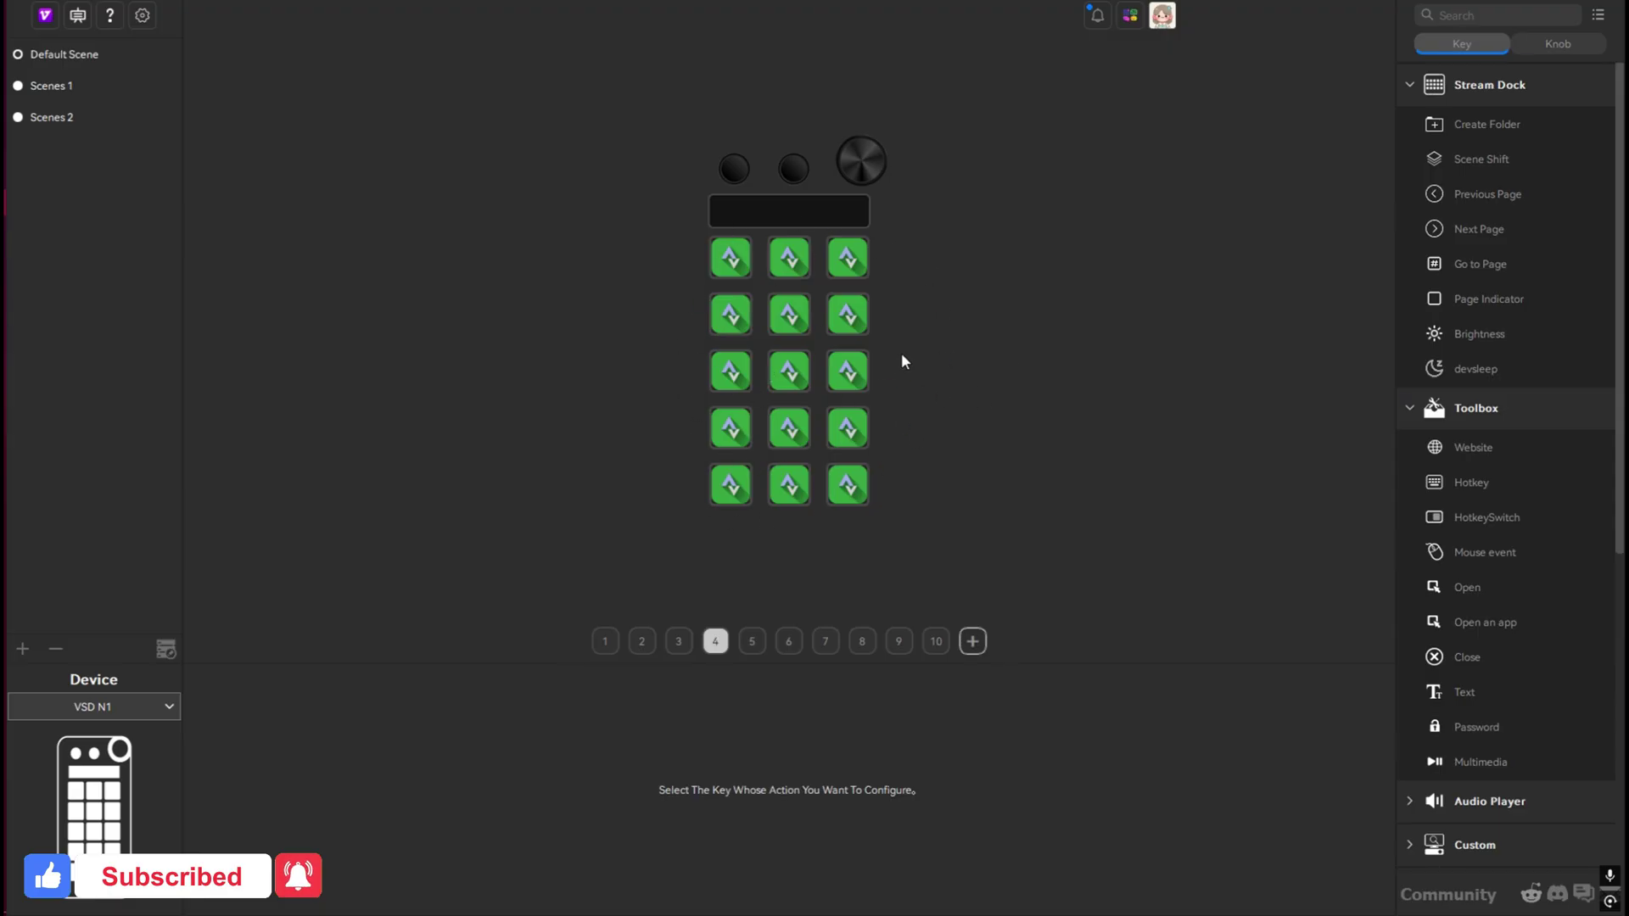
Open the icon-change options for the top-left key and then the second key
{"action": "left_click", "coordinate": [715, 268]}
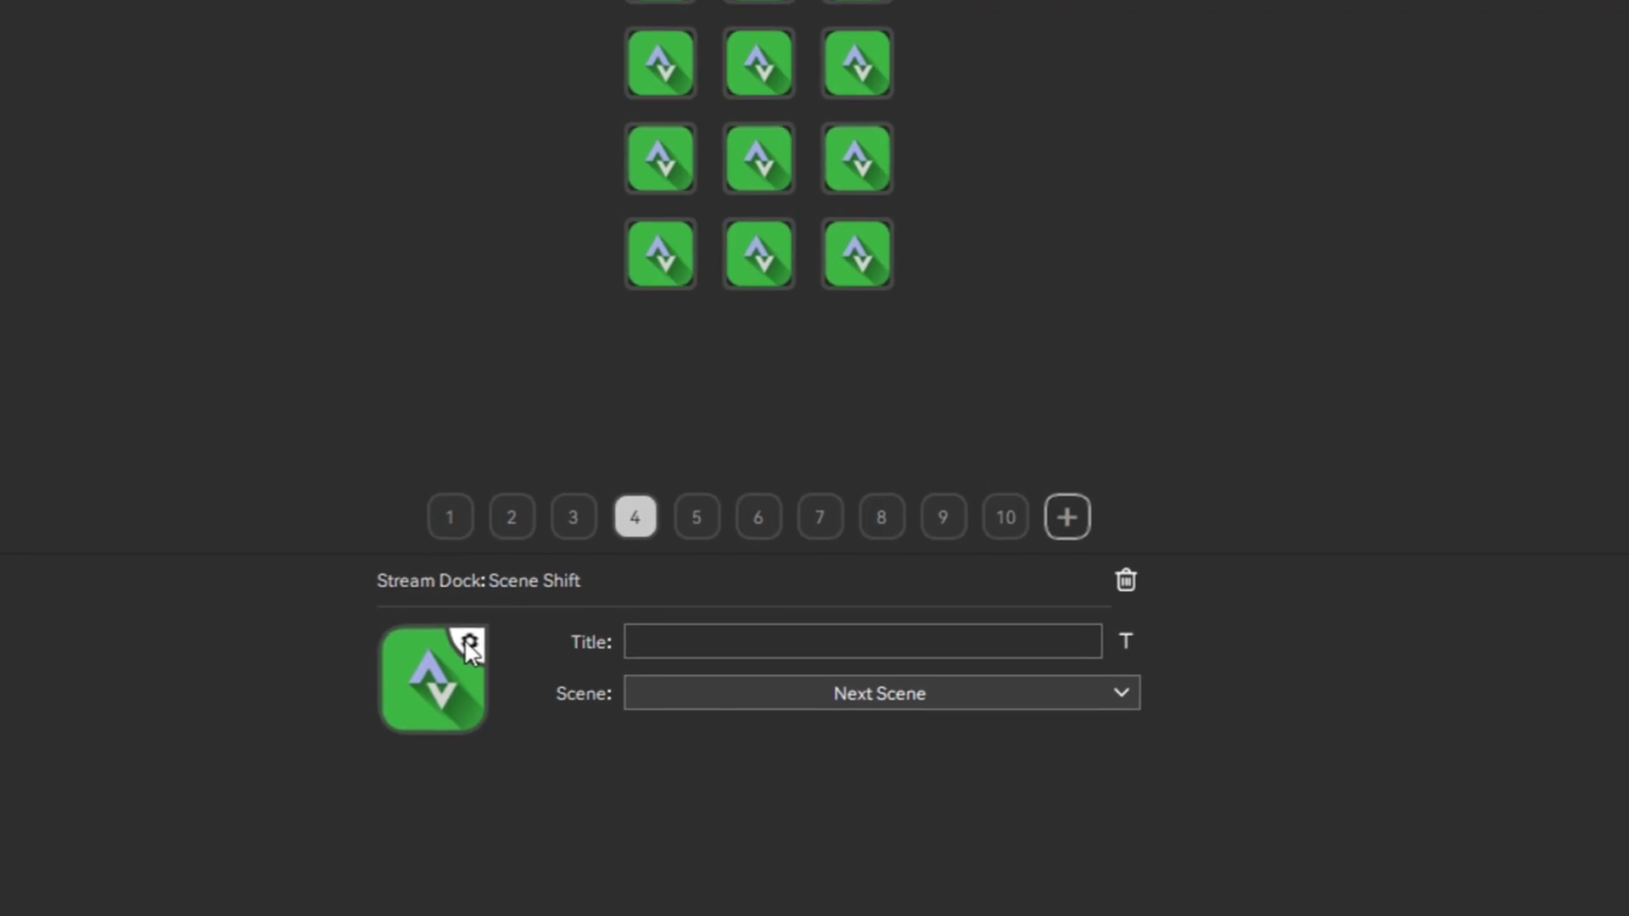
{"action": "right_click", "coordinate": [470, 649]}
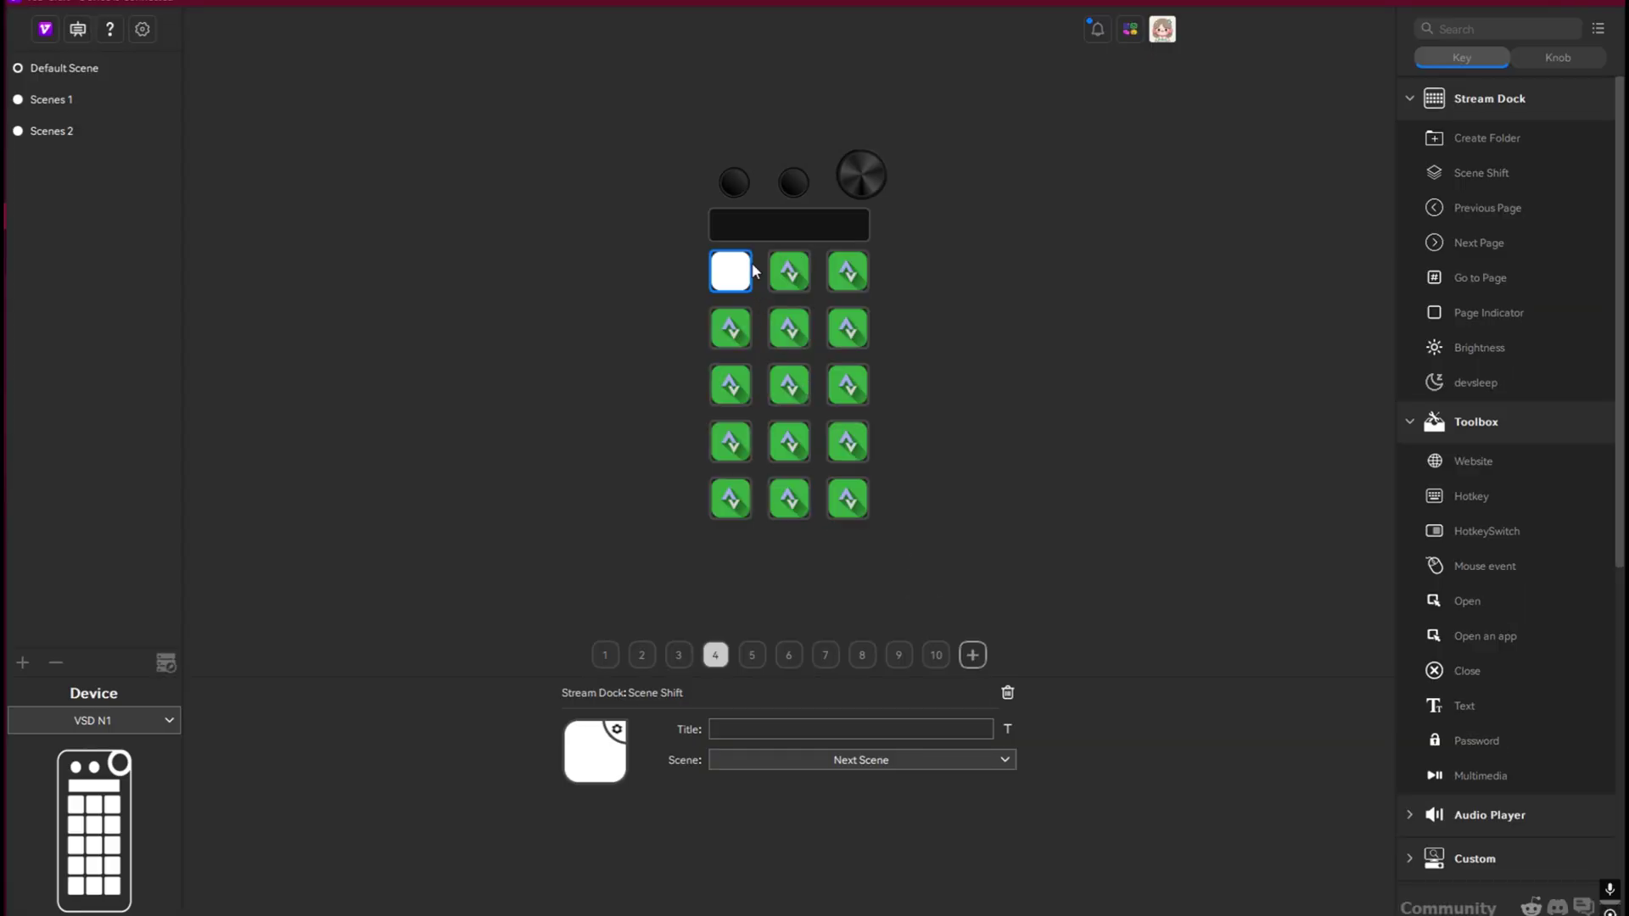
{"action": "left_click", "coordinate": [789, 271]}
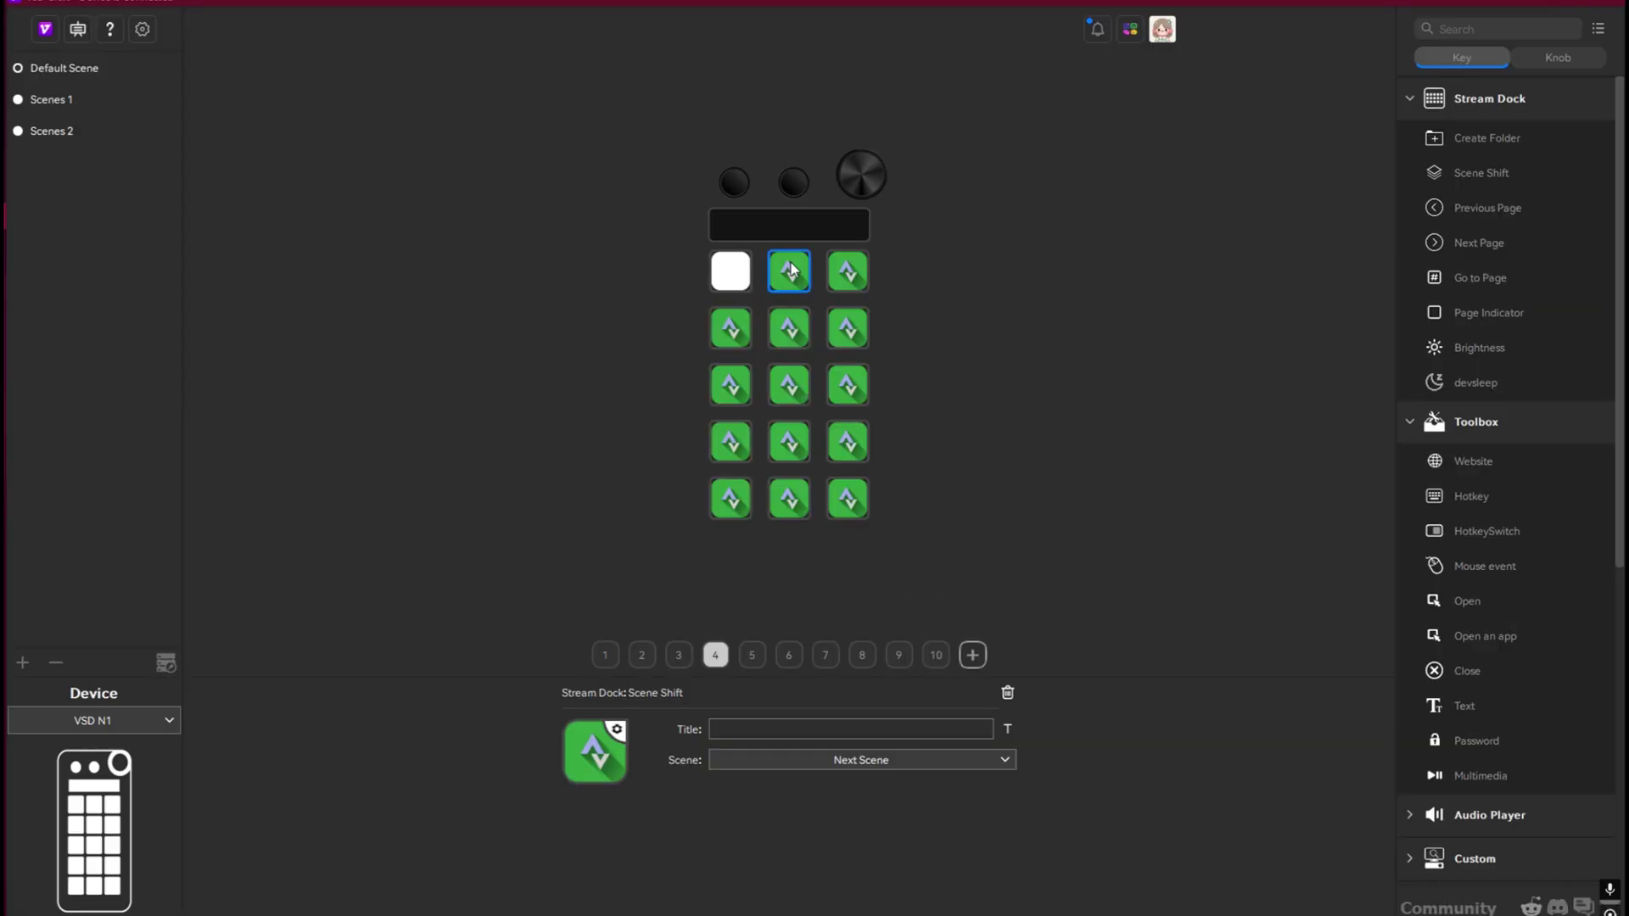
{"action": "left_click", "coordinate": [616, 732]}
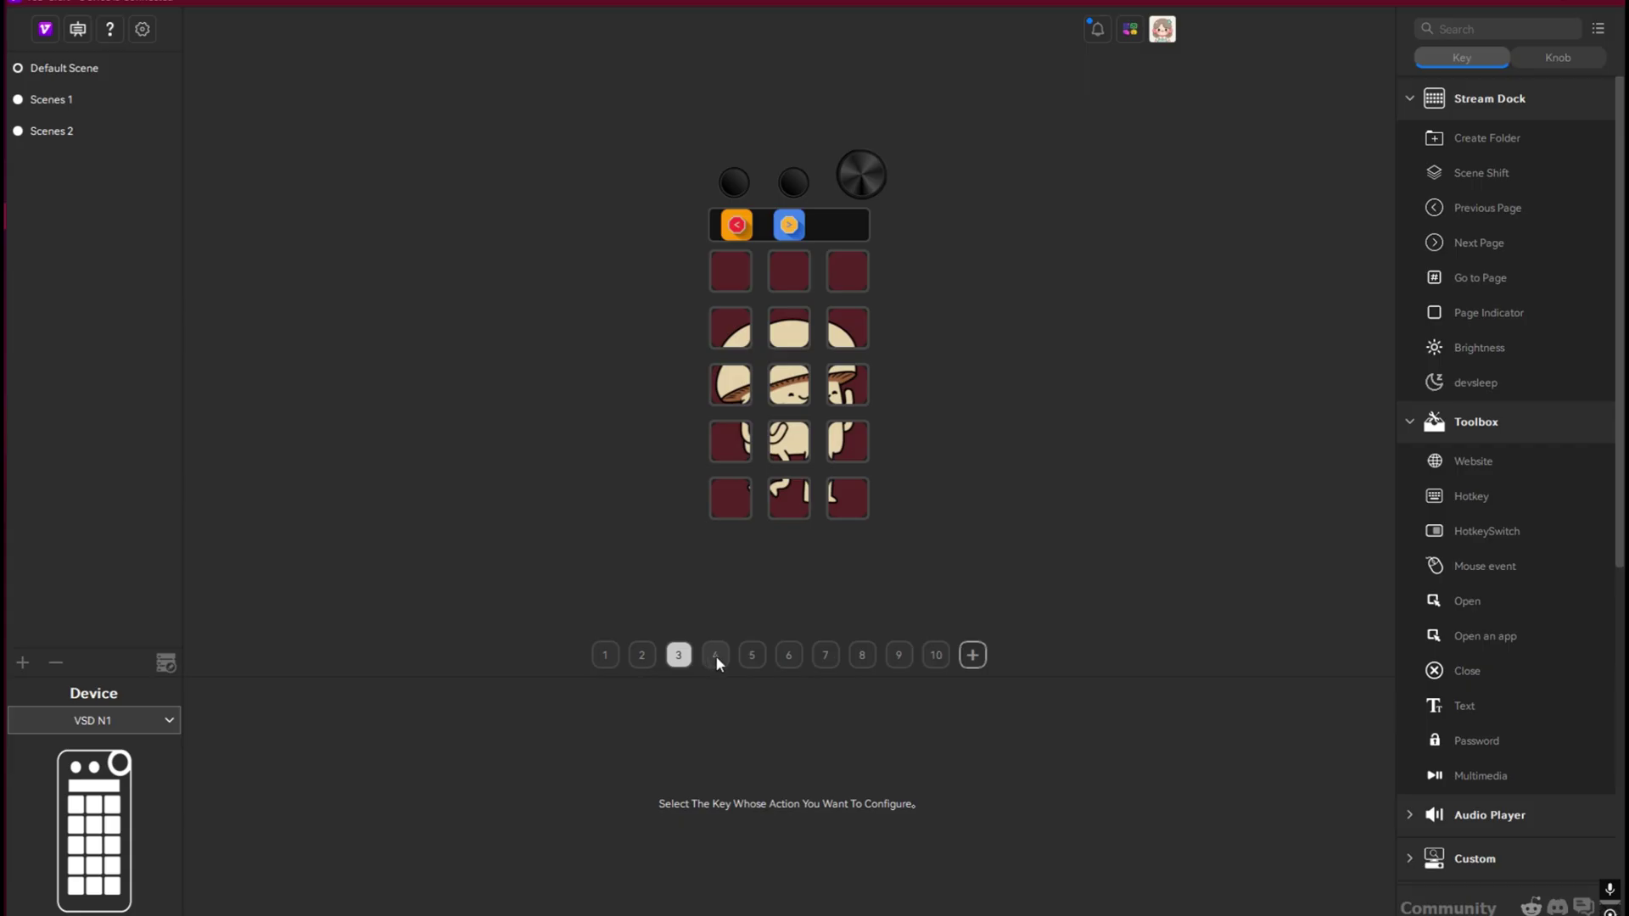
Switch to another page and back to page 4 to view the assembled stick figure, then bring up STREAM DOCK.txt
{"action": "left_click", "coordinate": [638, 661]}
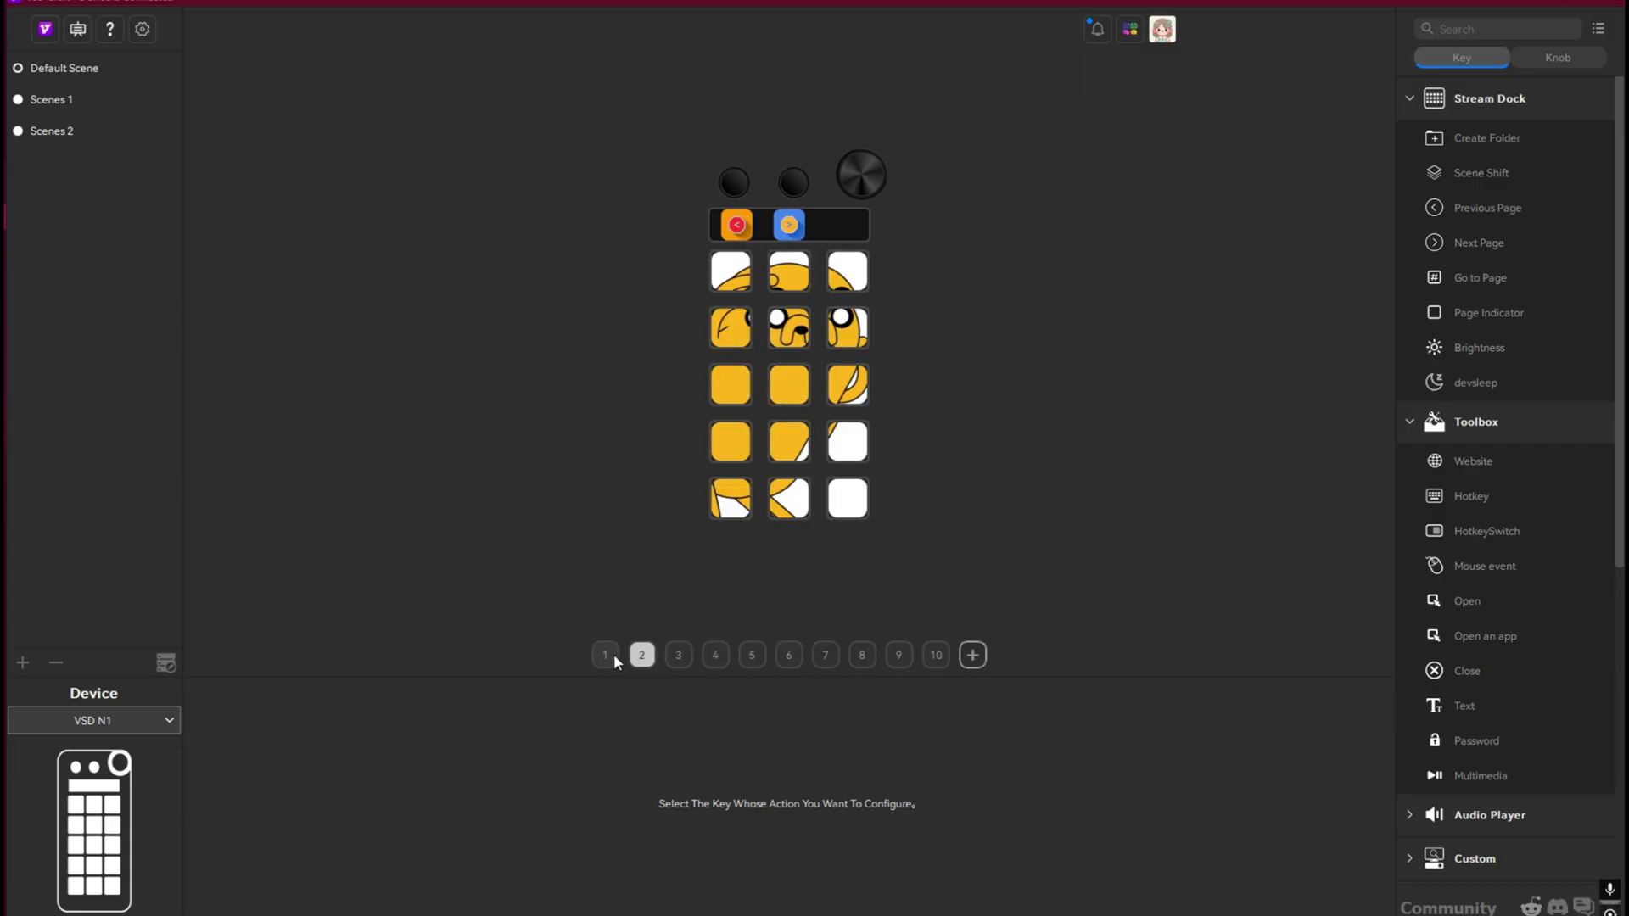
{"action": "left_click", "coordinate": [722, 655]}
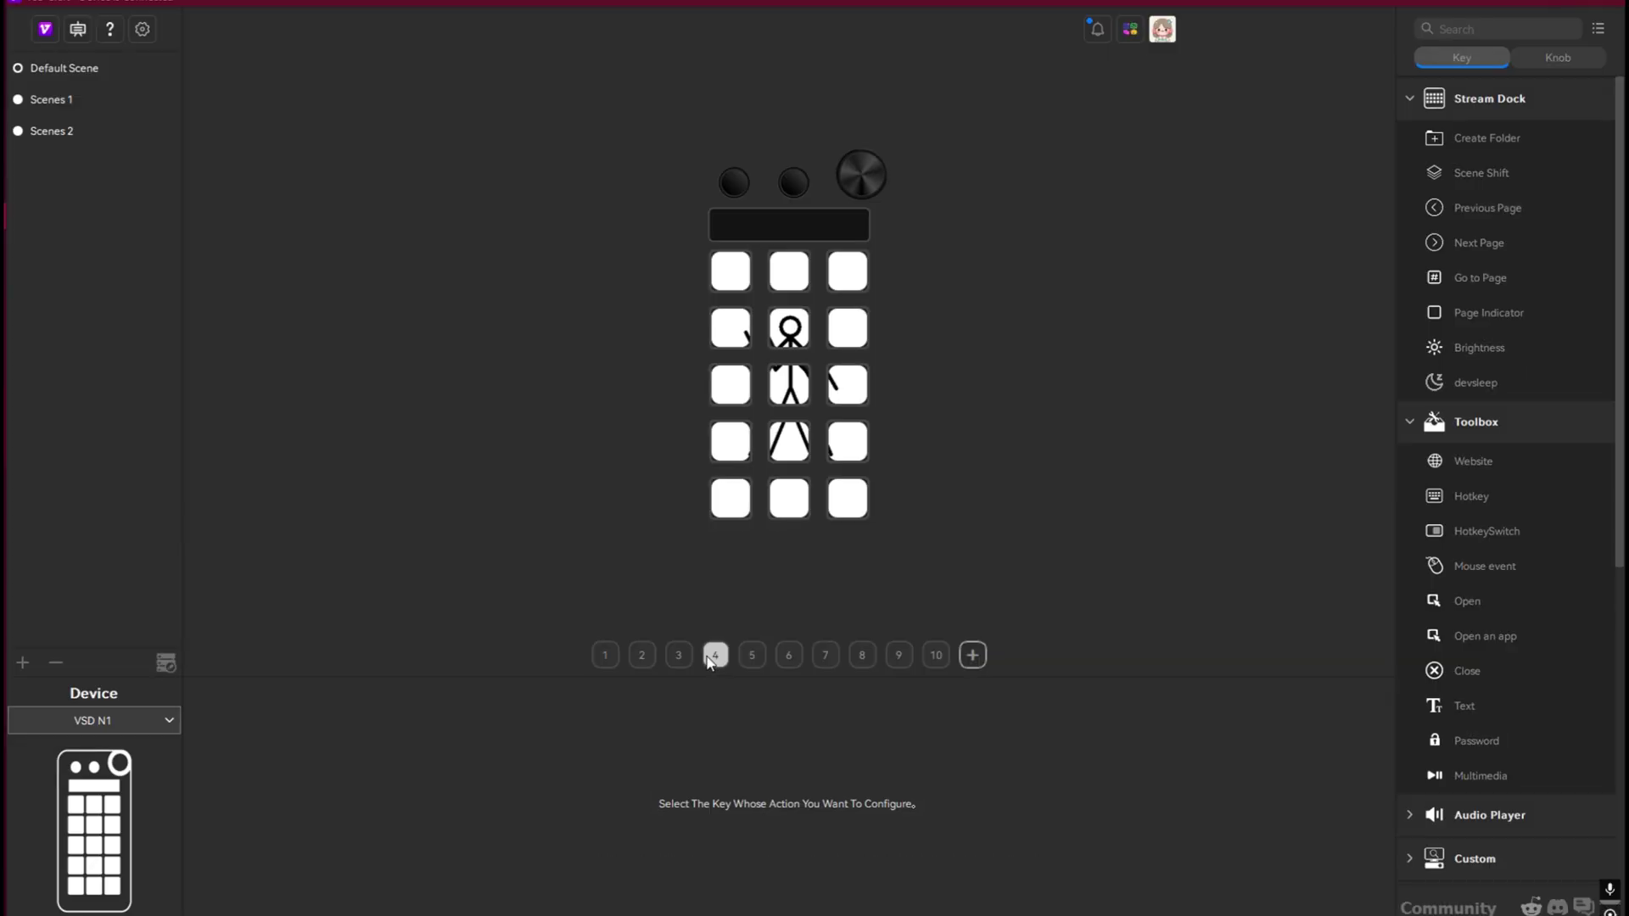
{"action": "key", "text": "alt+Tab"}
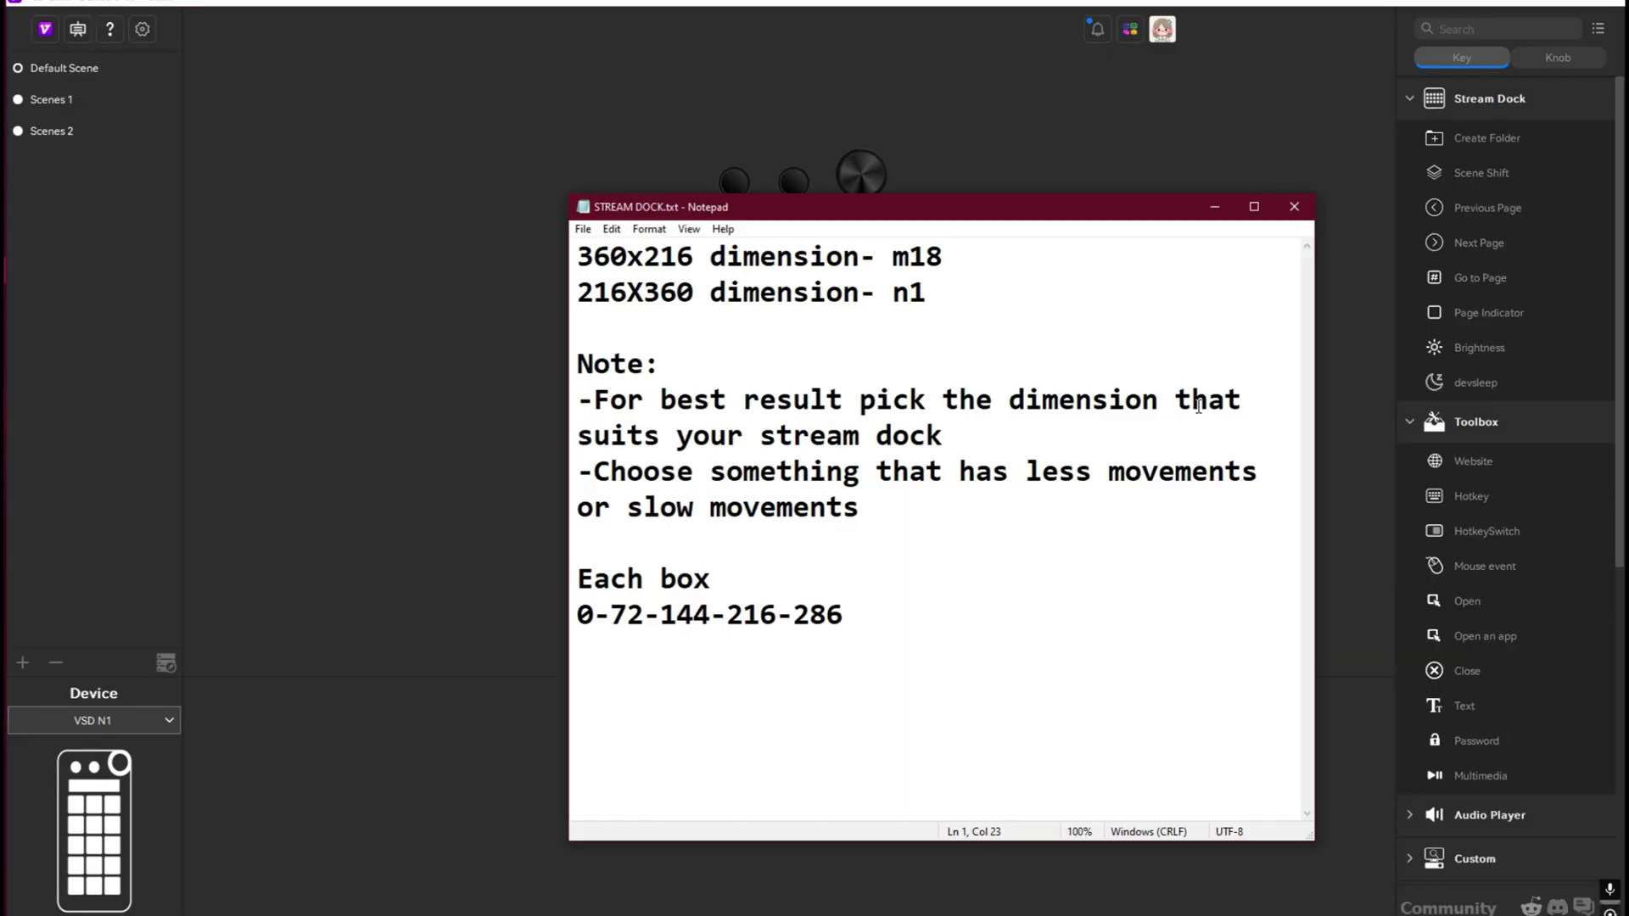
{"action": "left_click_drag", "start_coordinate": [793, 435], "coordinate": [980, 435]}
{"action": "left_click", "coordinate": [996, 436]}
{"action": "left_click", "coordinate": [940, 515]}
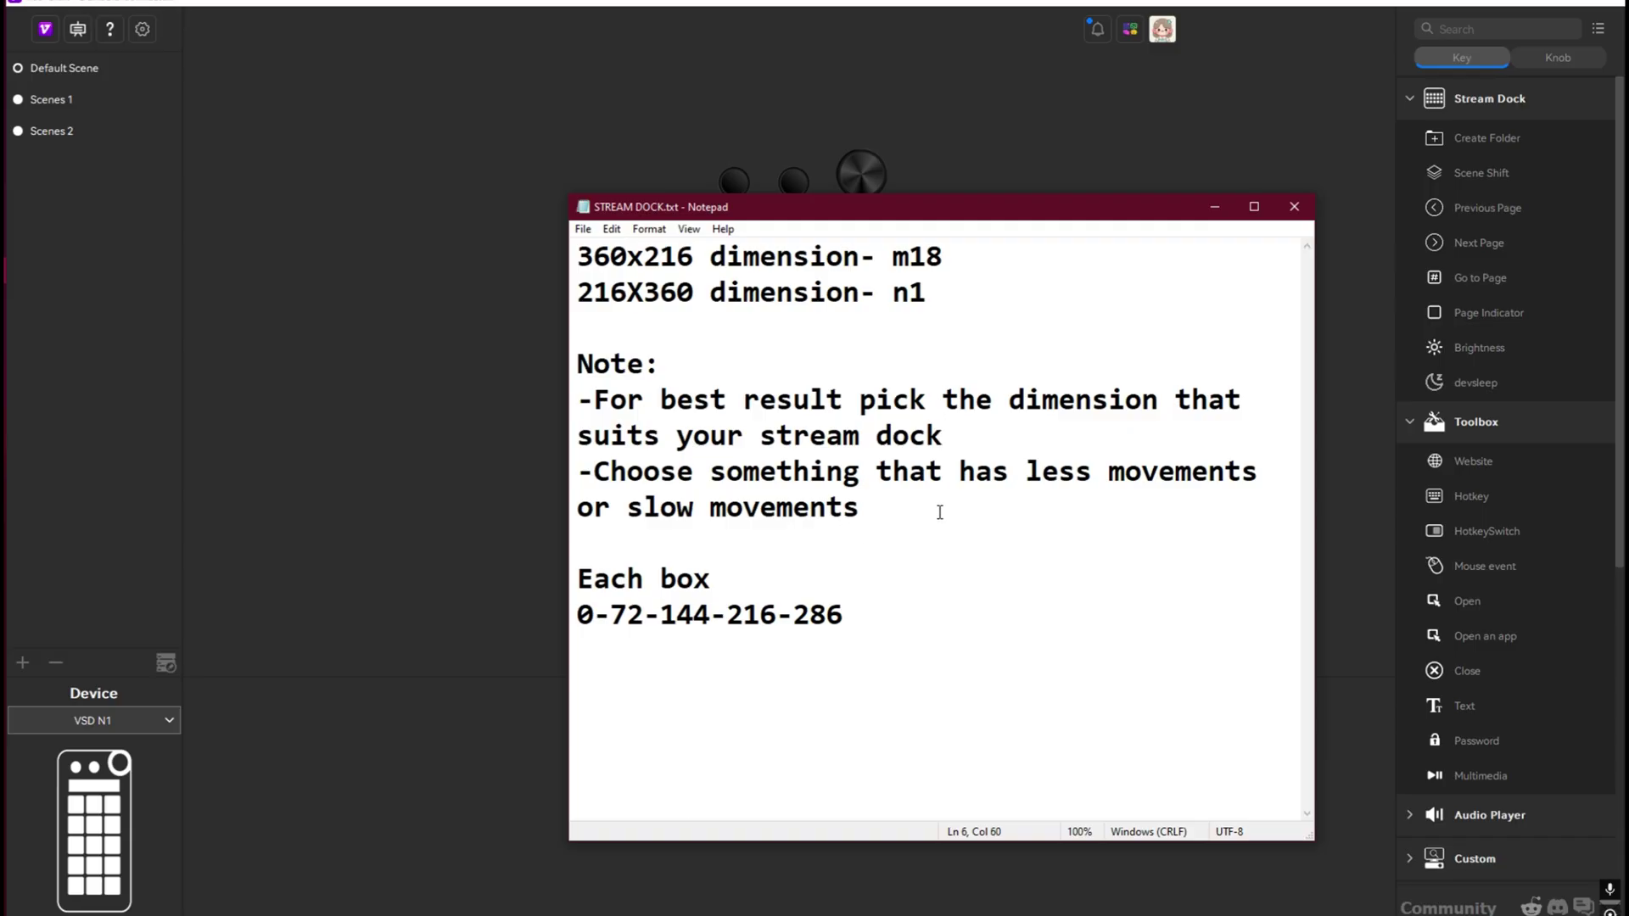